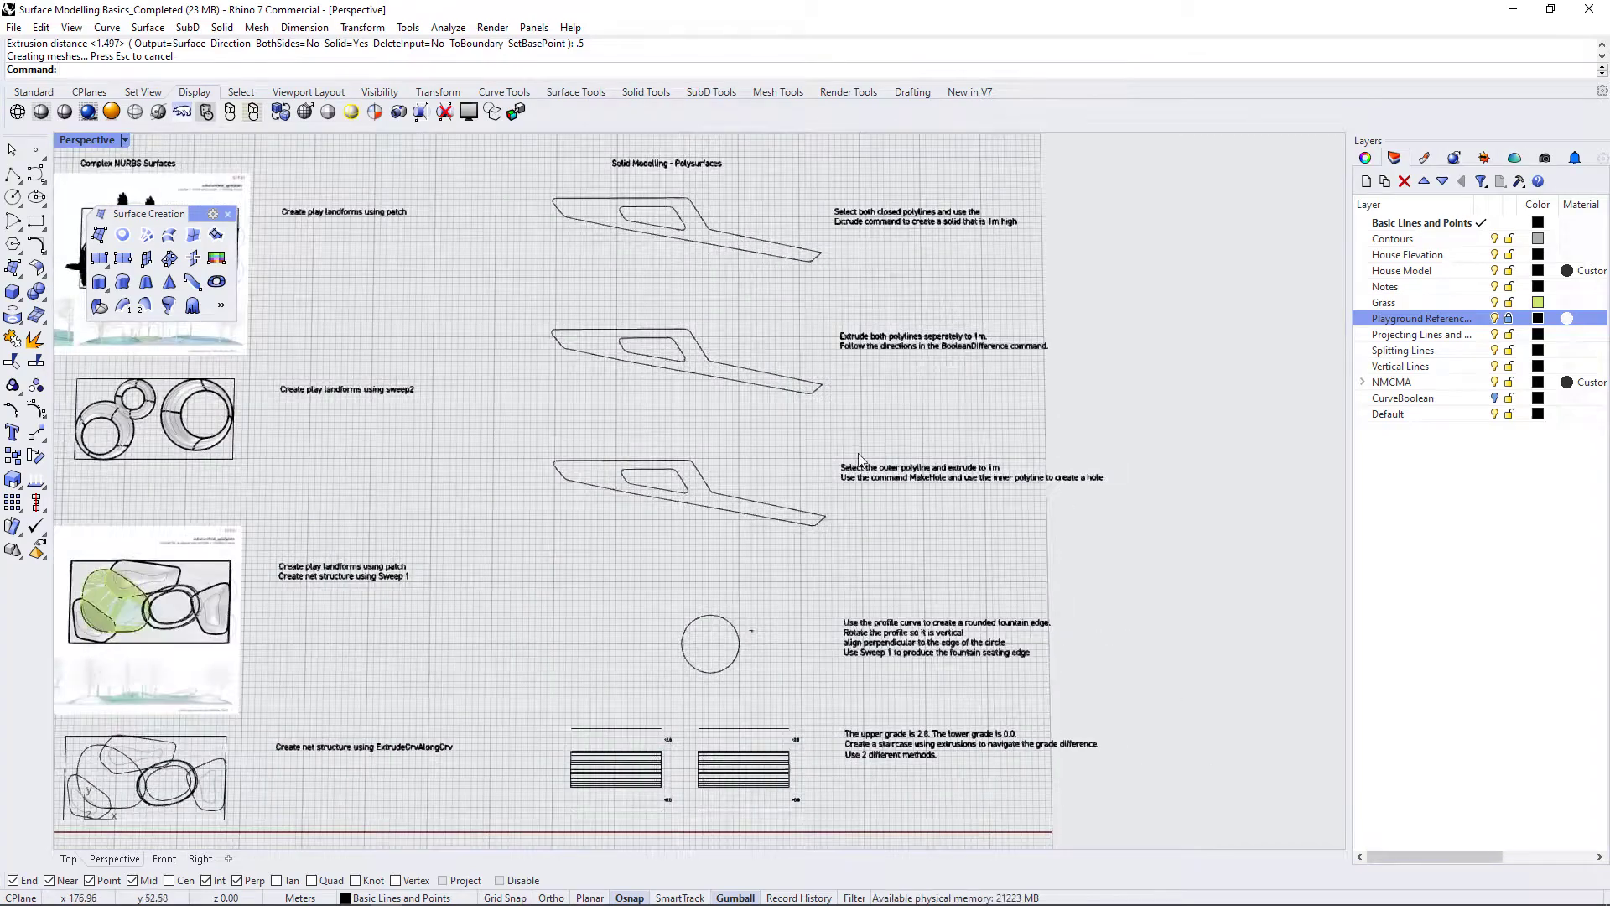
Step: Move the floating Surface Creation toolbar up so that it clears the drawings beneath it
scroll(1166, 470, "down", 5)
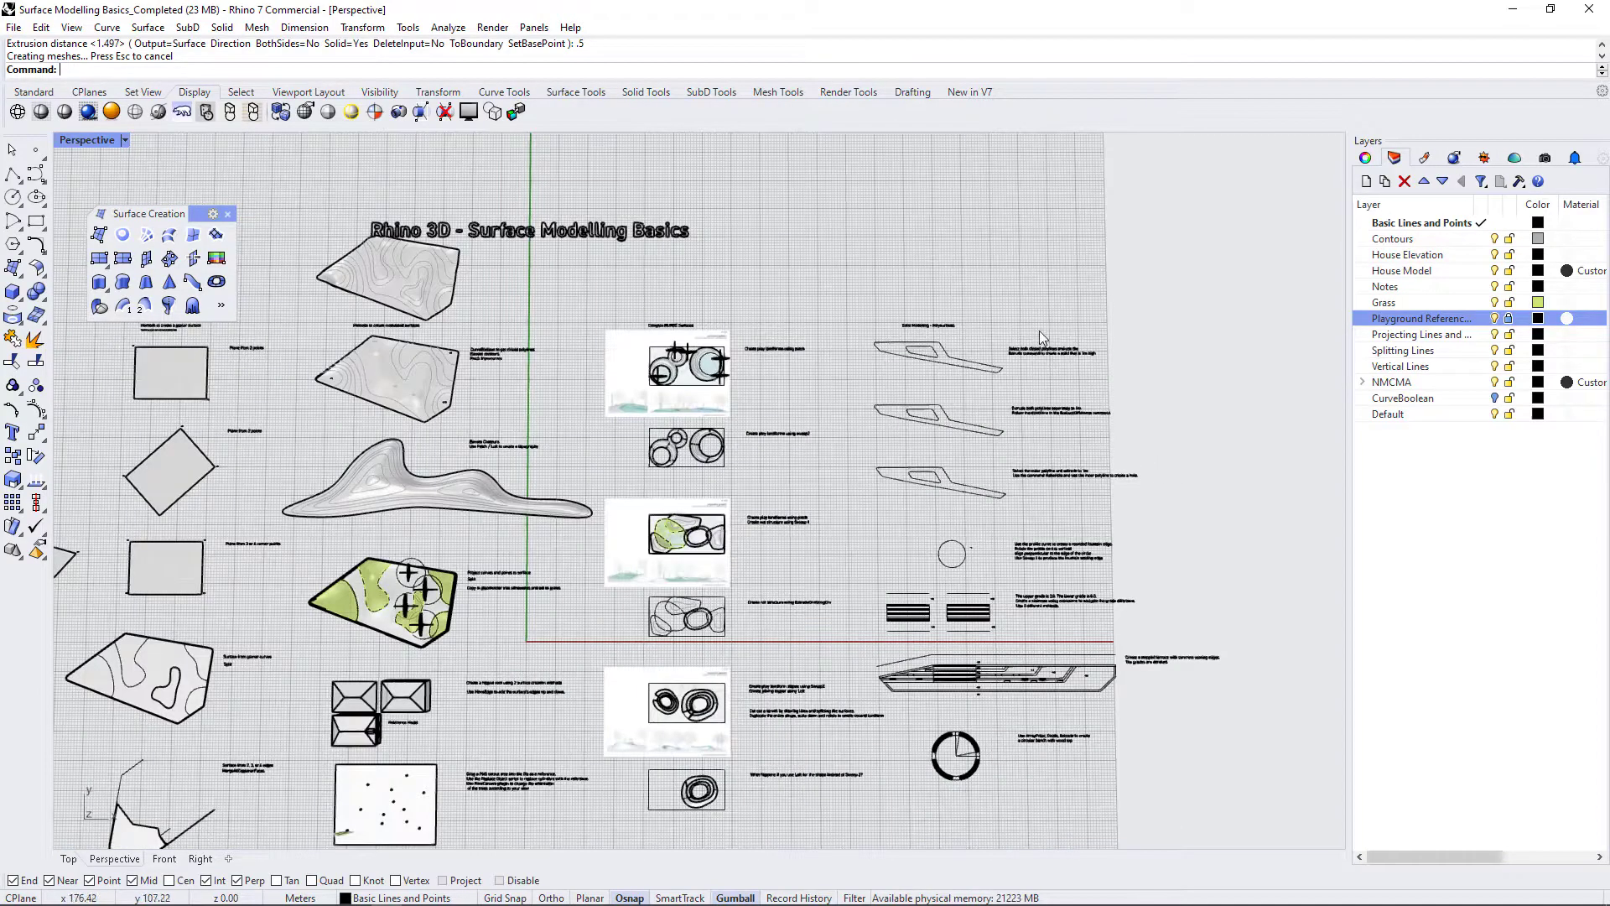
scroll(1089, 360, "up", 5)
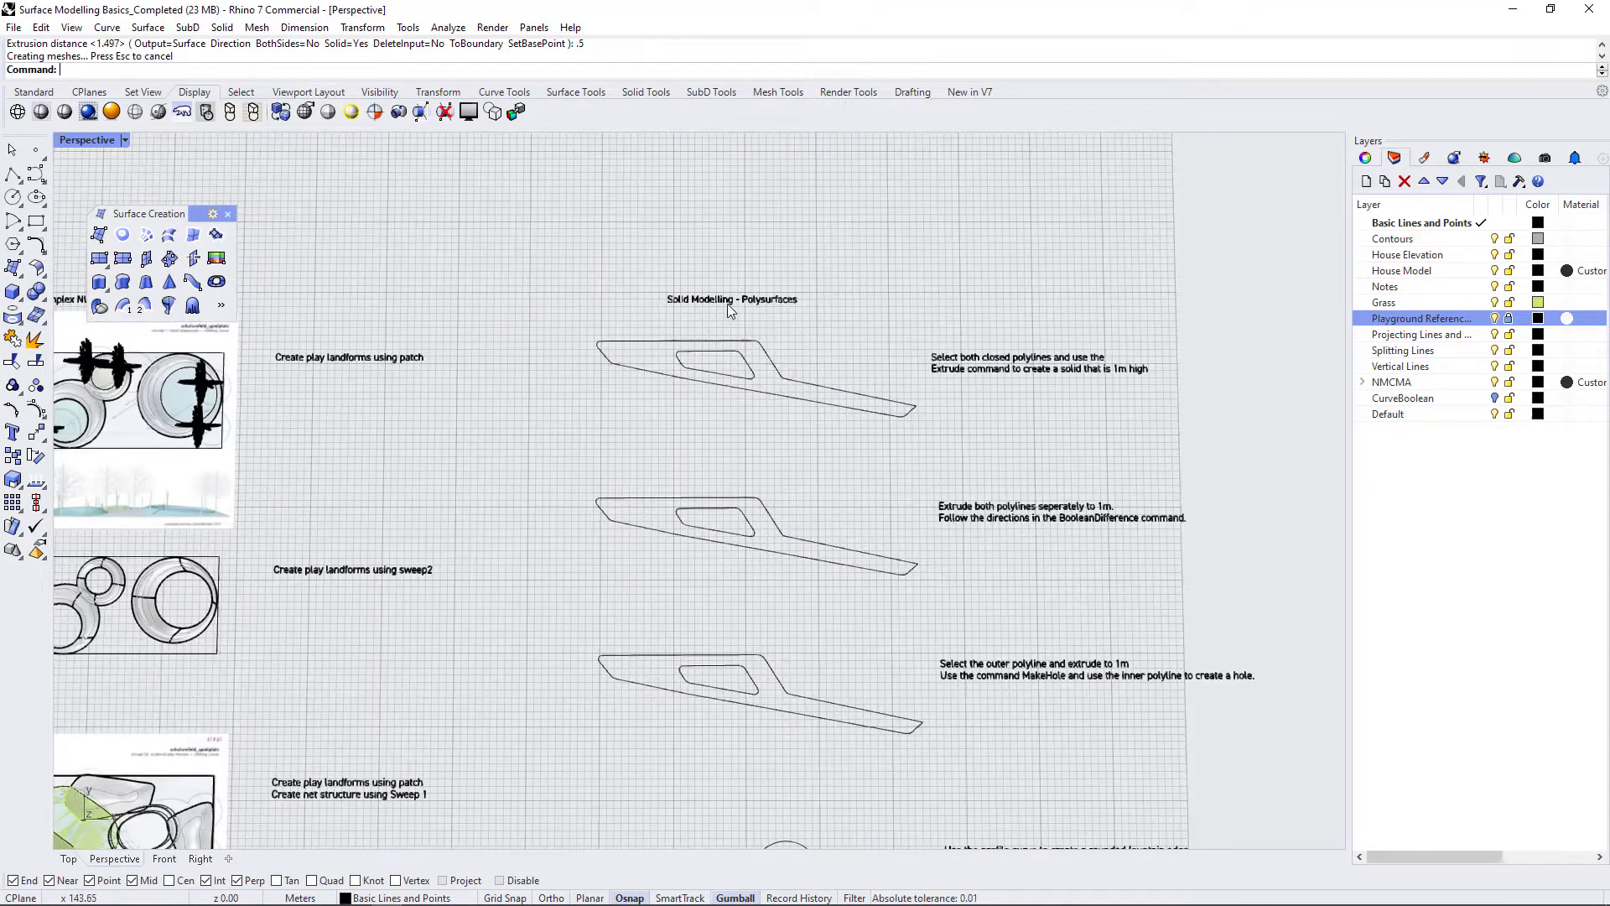
left_click_drag(139, 215, 156, 164)
scroll(771, 622, "down", 2)
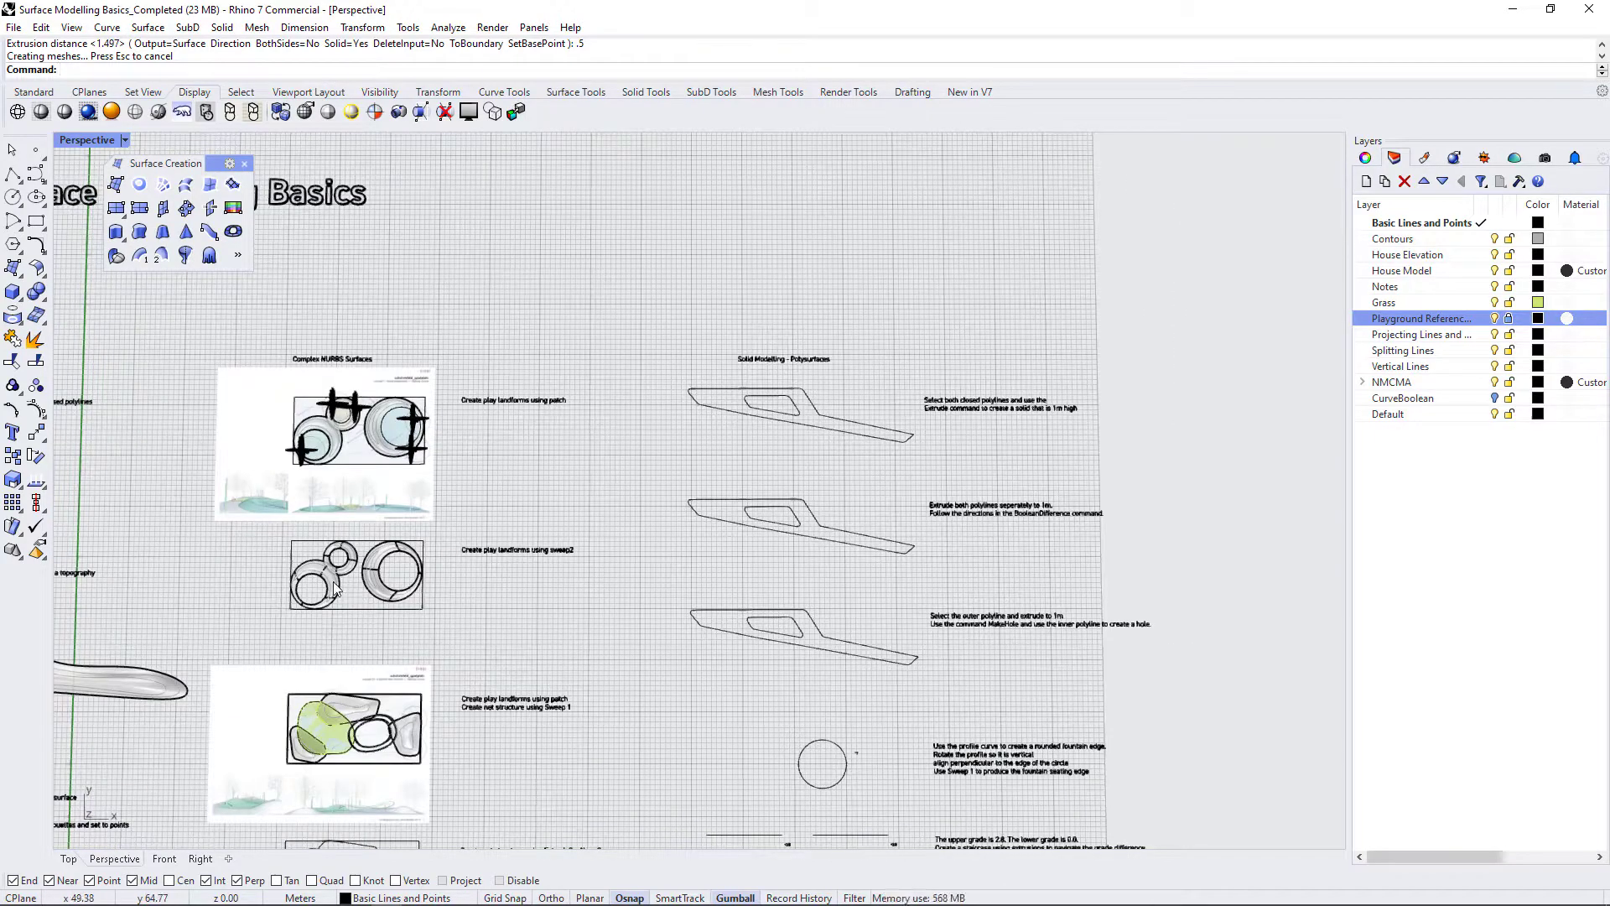
Step: Zoom to the large ring landform in the sweep2 exercise and examine its surfaces from several angles
scroll(375, 594, "up", 3)
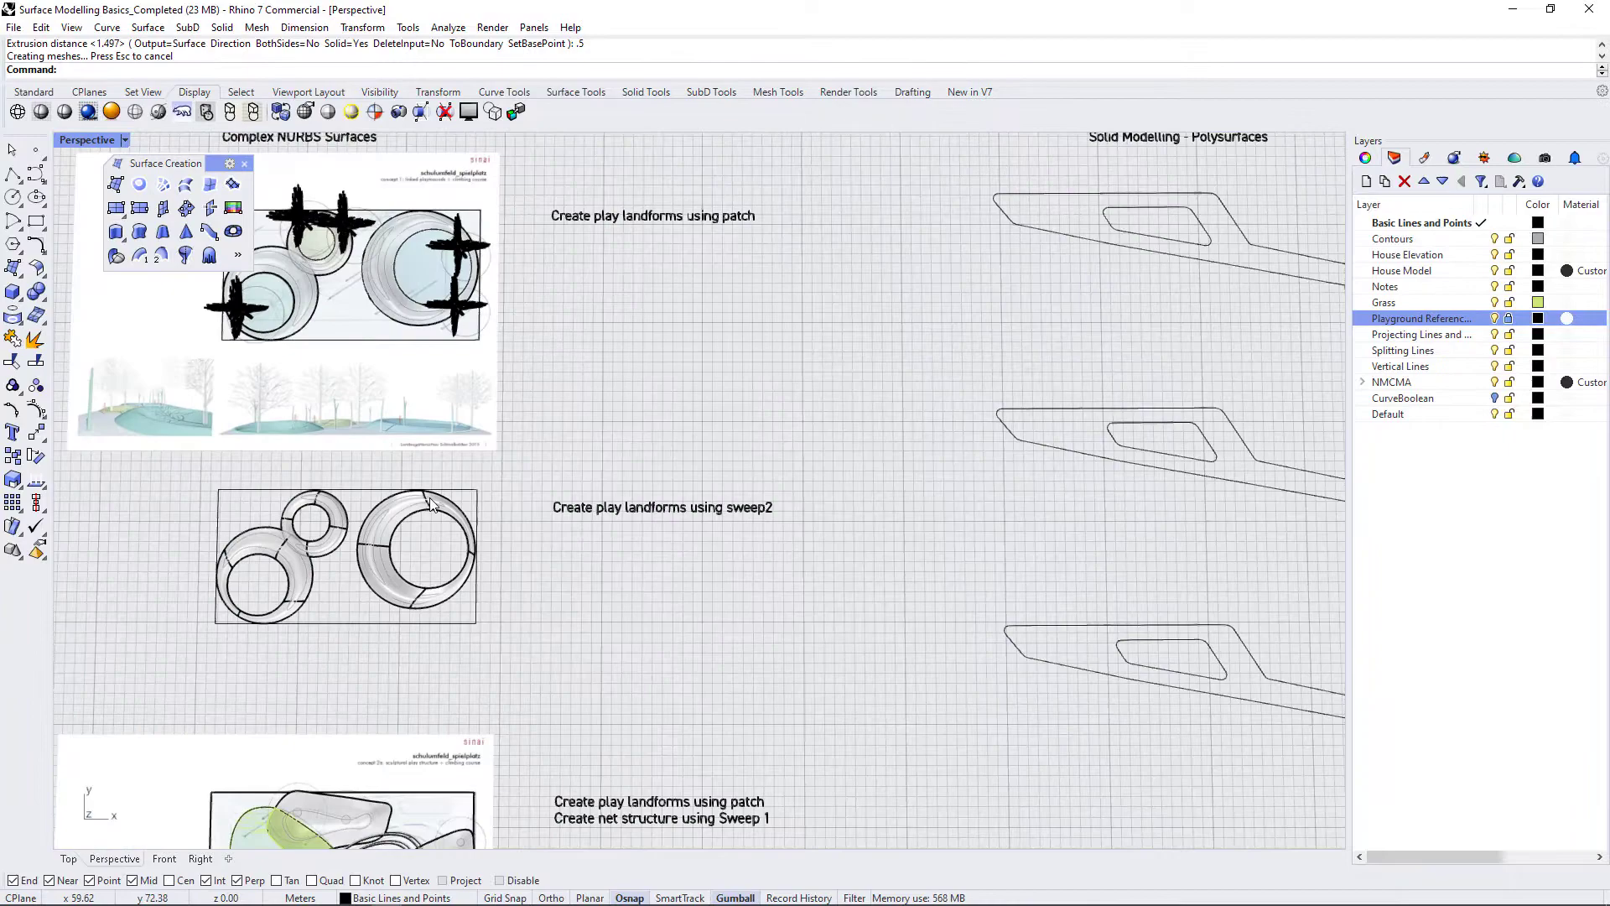
right_click_drag(457, 615, 365, 521)
scroll(649, 410, "down", 5)
scroll(497, 623, "up", 14)
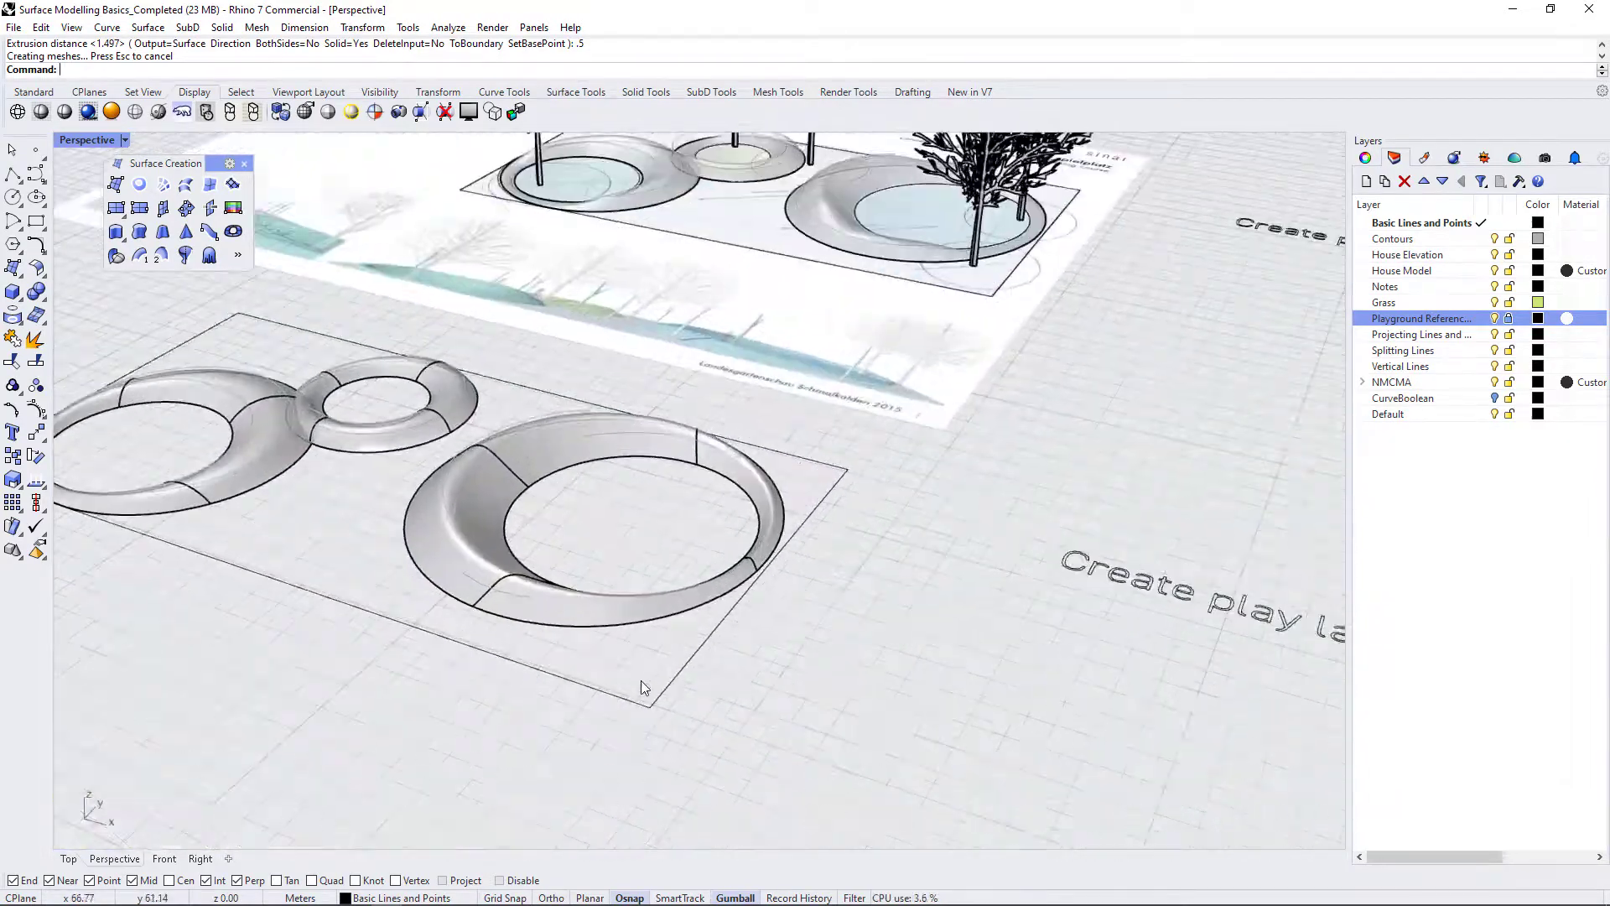
scroll(584, 627, "up", 2)
left_click(516, 538)
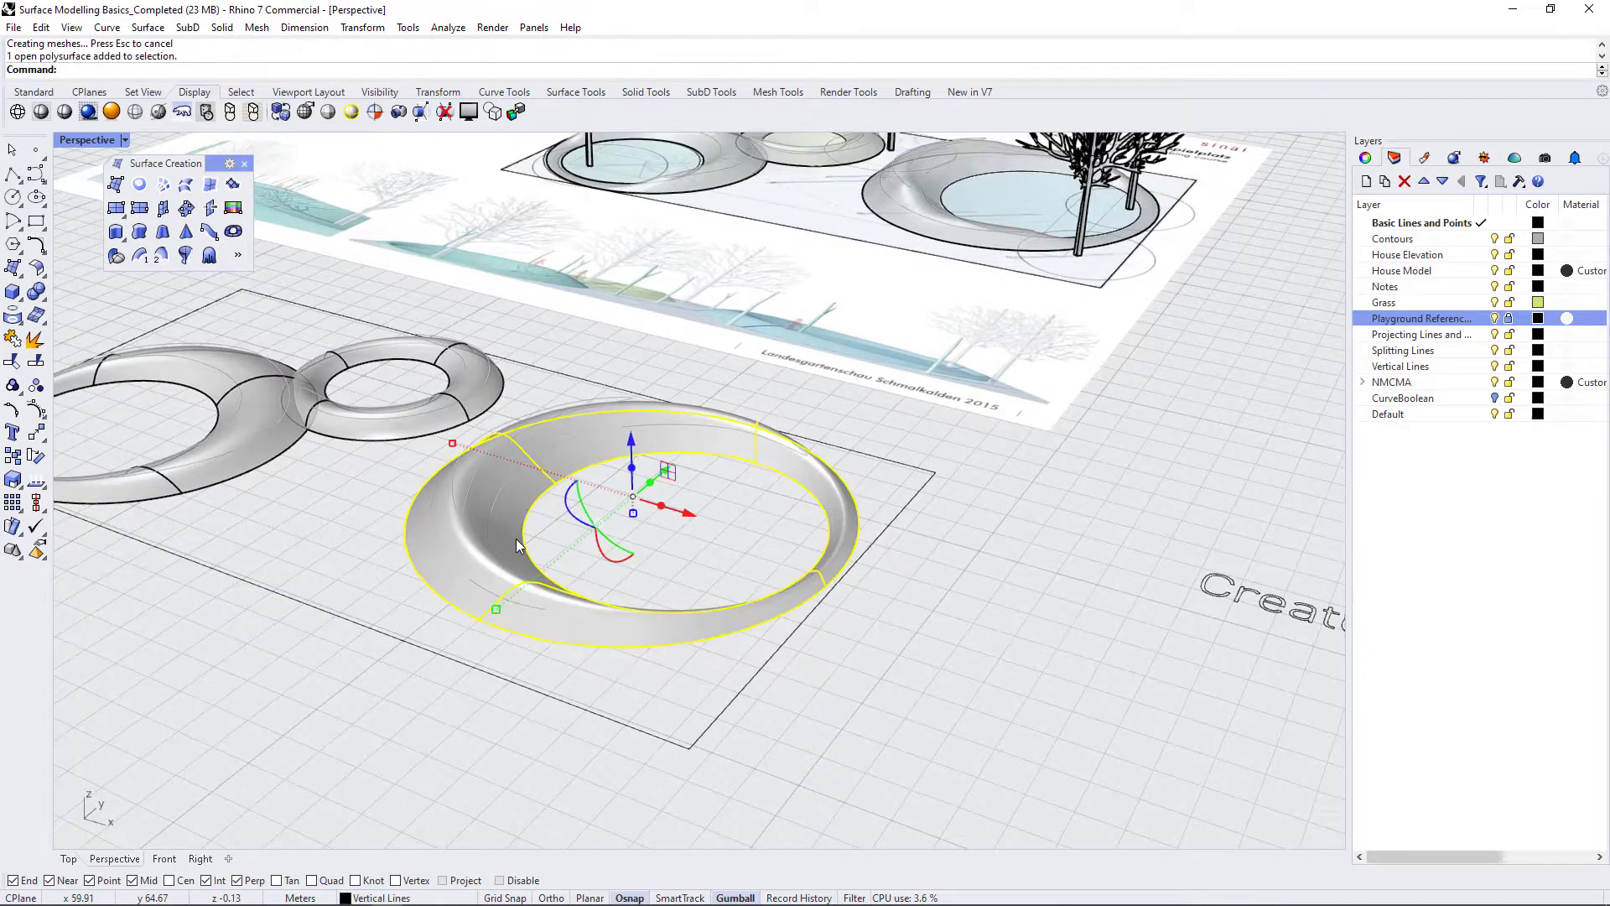
type("zsa")
key("Return")
right_click_drag(530, 535, 677, 416)
right_click_drag(596, 467, 647, 429)
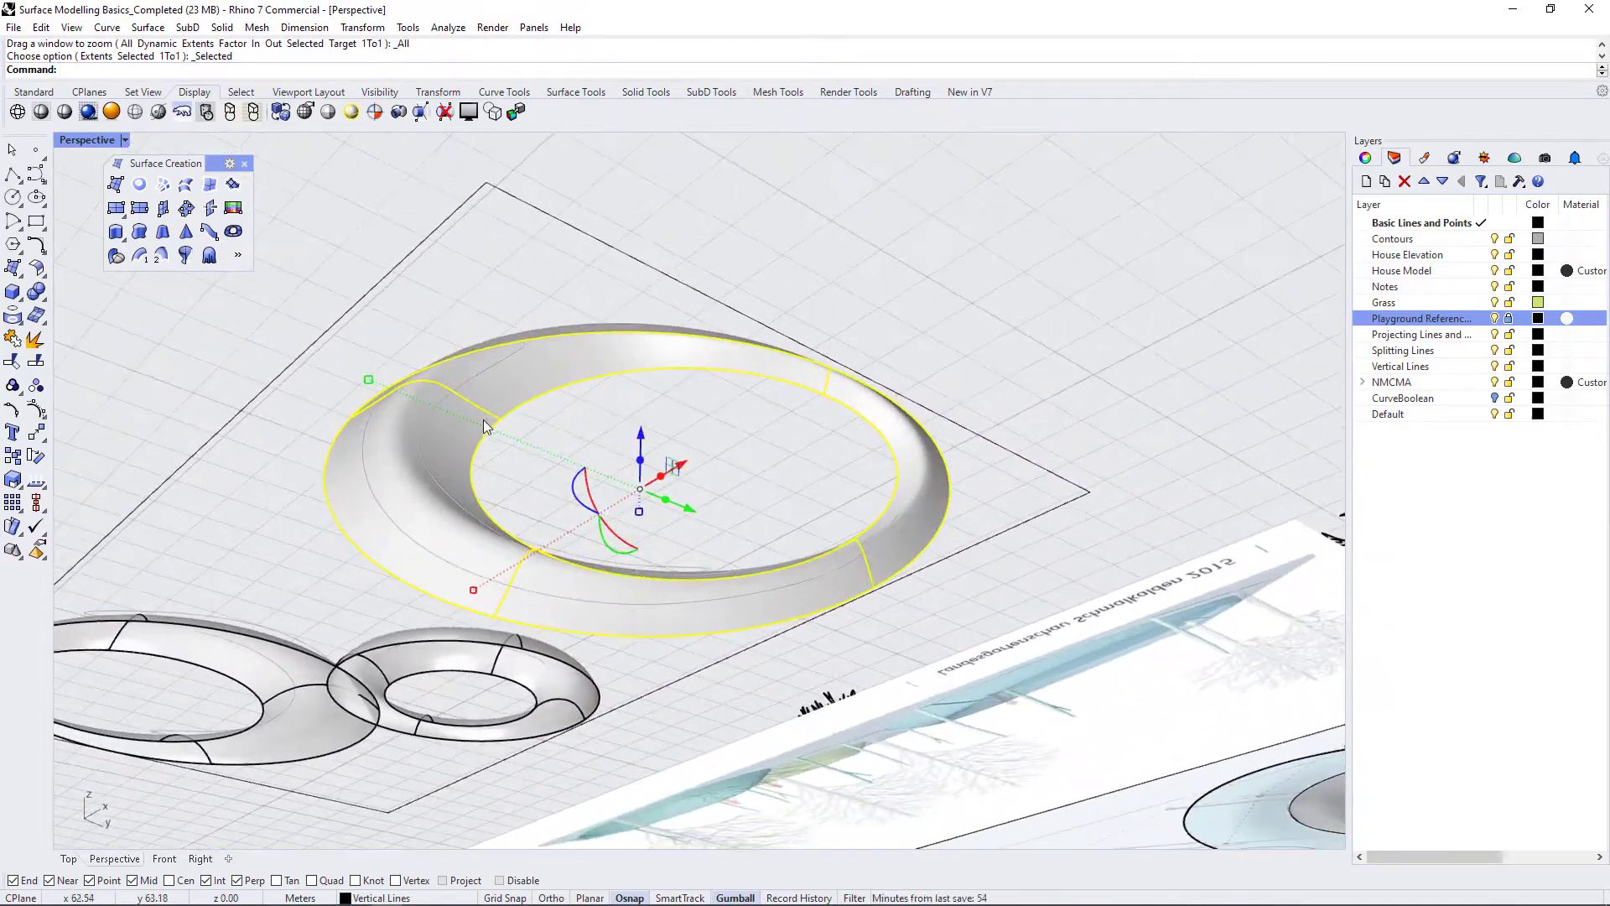
scroll(485, 443, "up", 9)
scroll(611, 491, "down", 6)
left_click(611, 492)
mouse_move(612, 492)
right_mouse_down()
mouse_move(647, 505)
mouse_move(633, 529)
mouse_move(617, 519)
right_mouse_up()
right_click_drag(299, 501, 486, 613)
scroll(445, 508, "down", 2)
right_click_drag(697, 685, 740, 629)
scroll(383, 506, "down", 5)
scroll(550, 607, "down", 8)
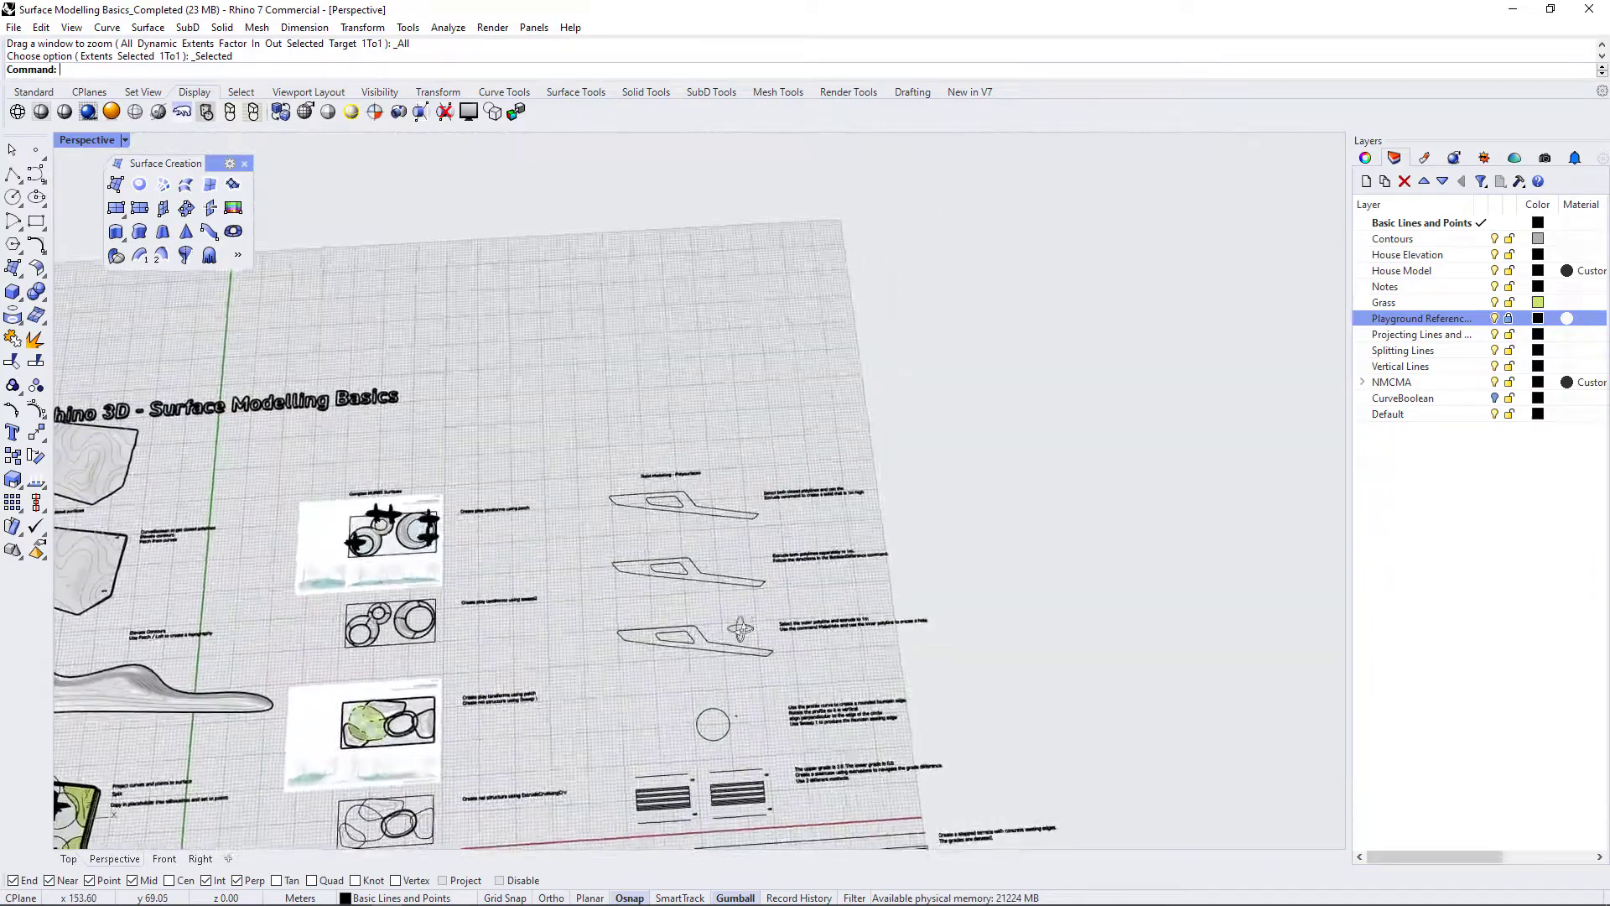
Step: Extrude both closed polylines of the first Solid Modelling exercise together into a solid 1 m high
scroll(810, 541, "up", 3)
scroll(743, 541, "up", 5)
scroll(587, 453, "down", 3)
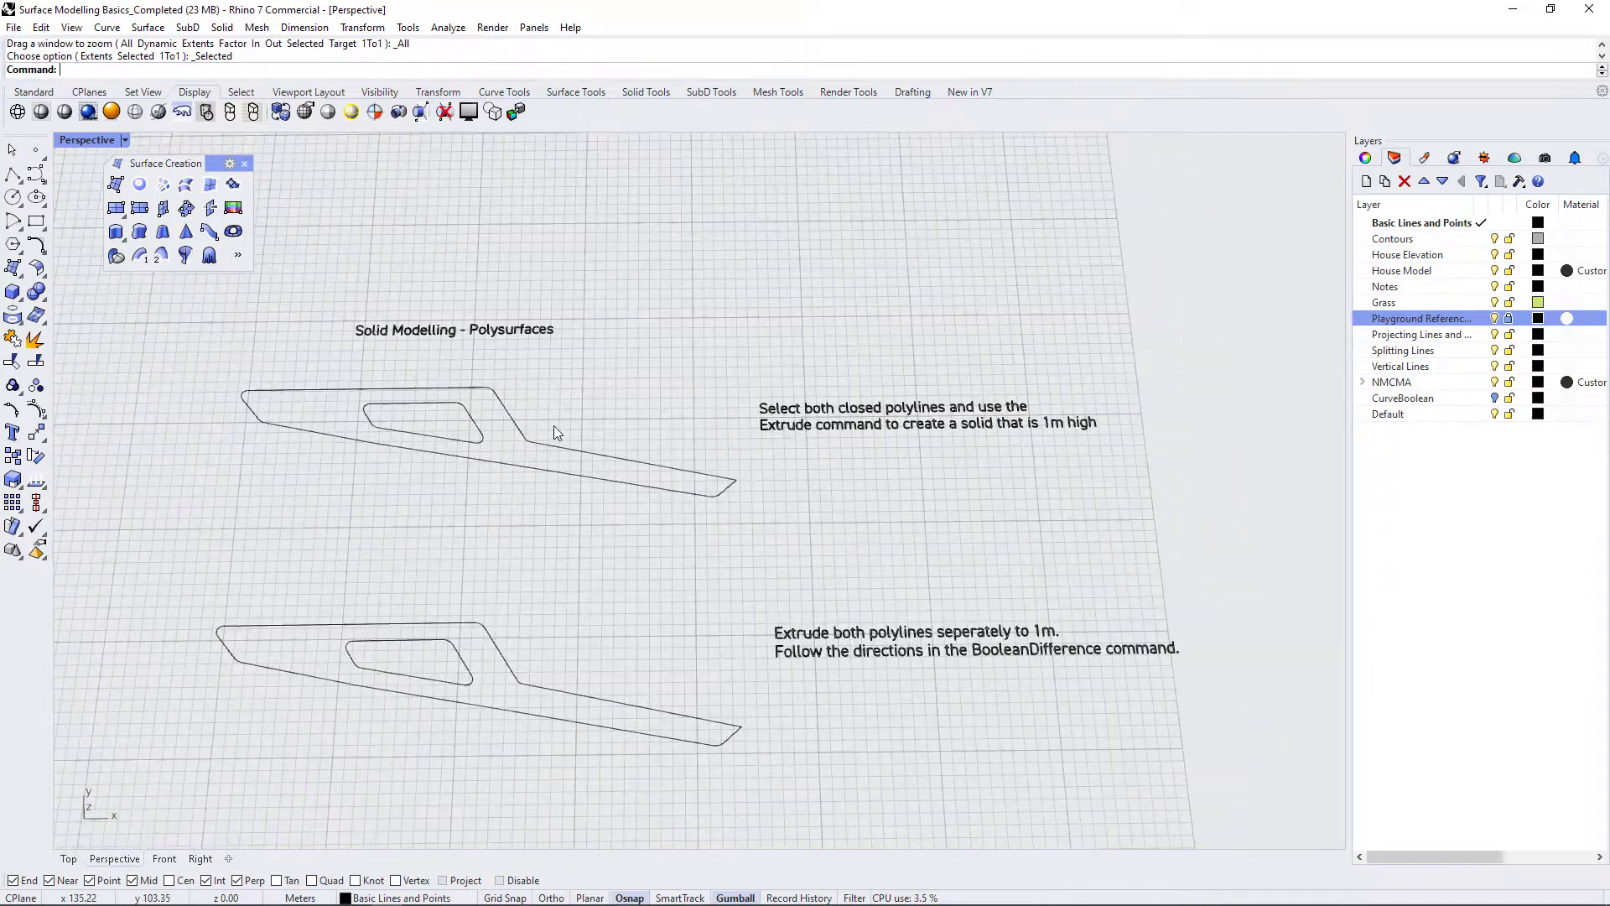
right_click_drag(513, 444, 514, 480)
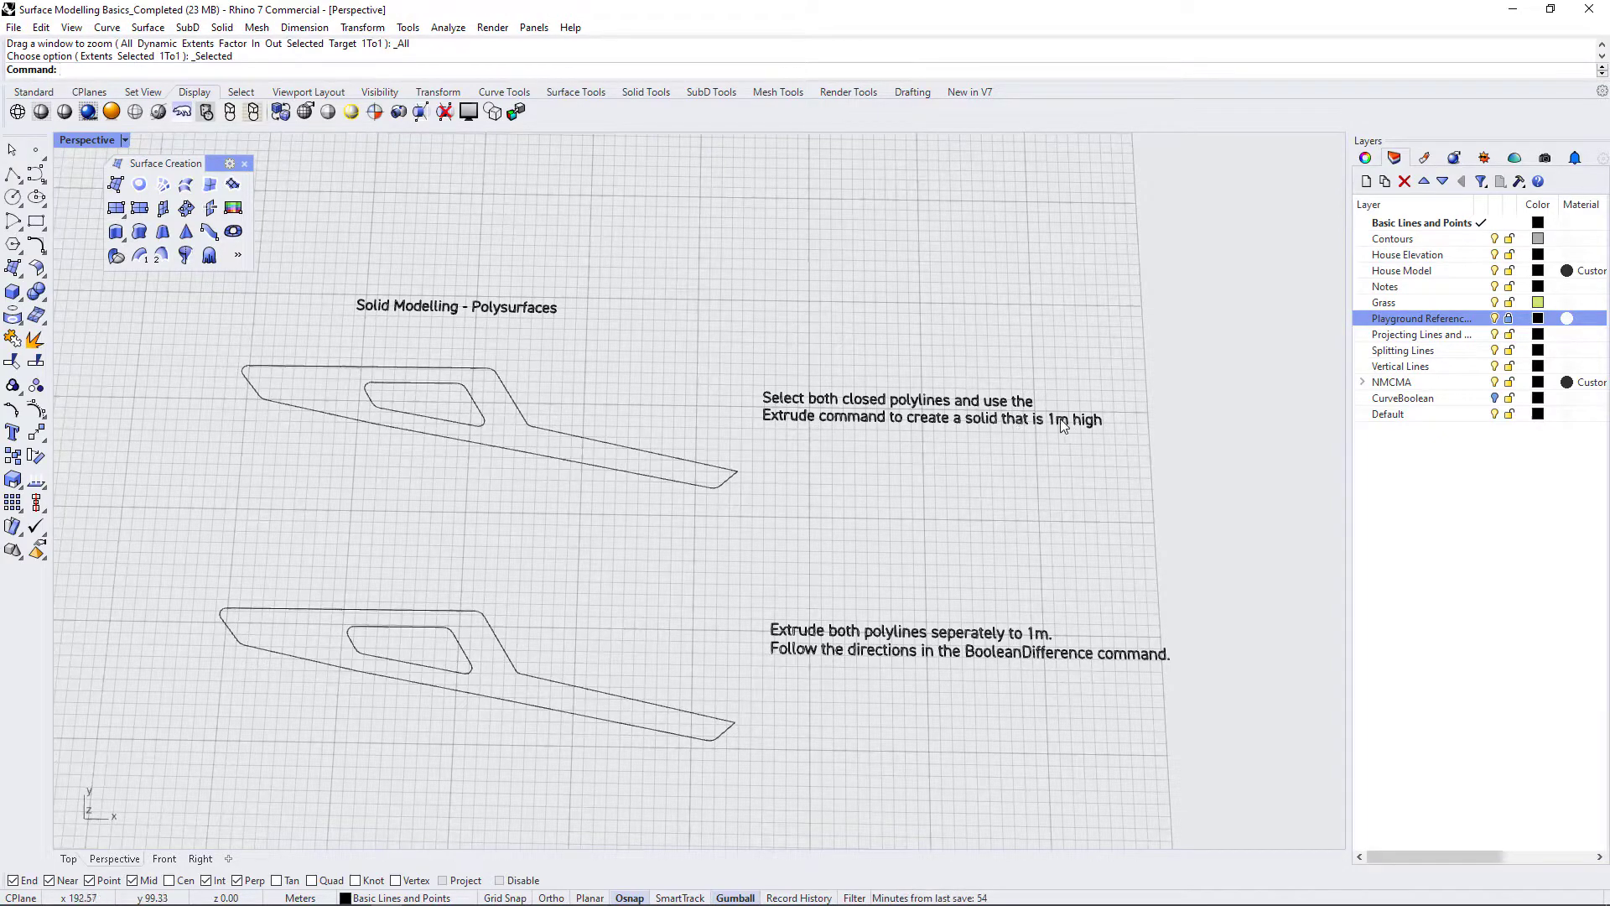
scroll(1086, 531, "down", 2)
right_click_drag(1085, 532, 777, 490)
scroll(777, 490, "up", 4)
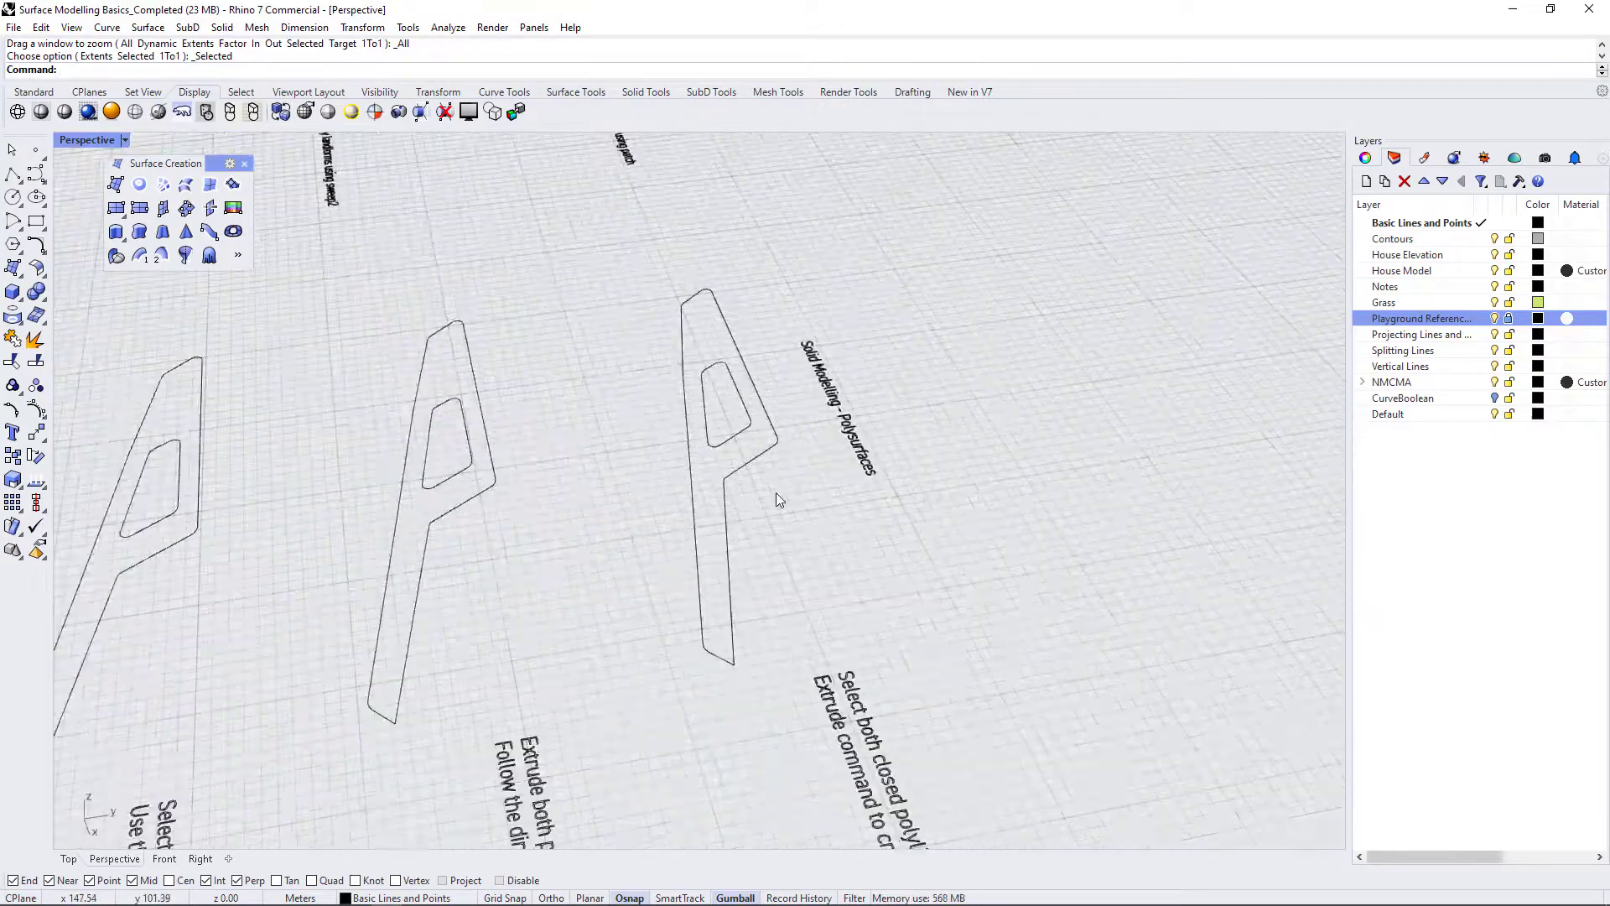
left_click_drag(773, 485, 704, 393)
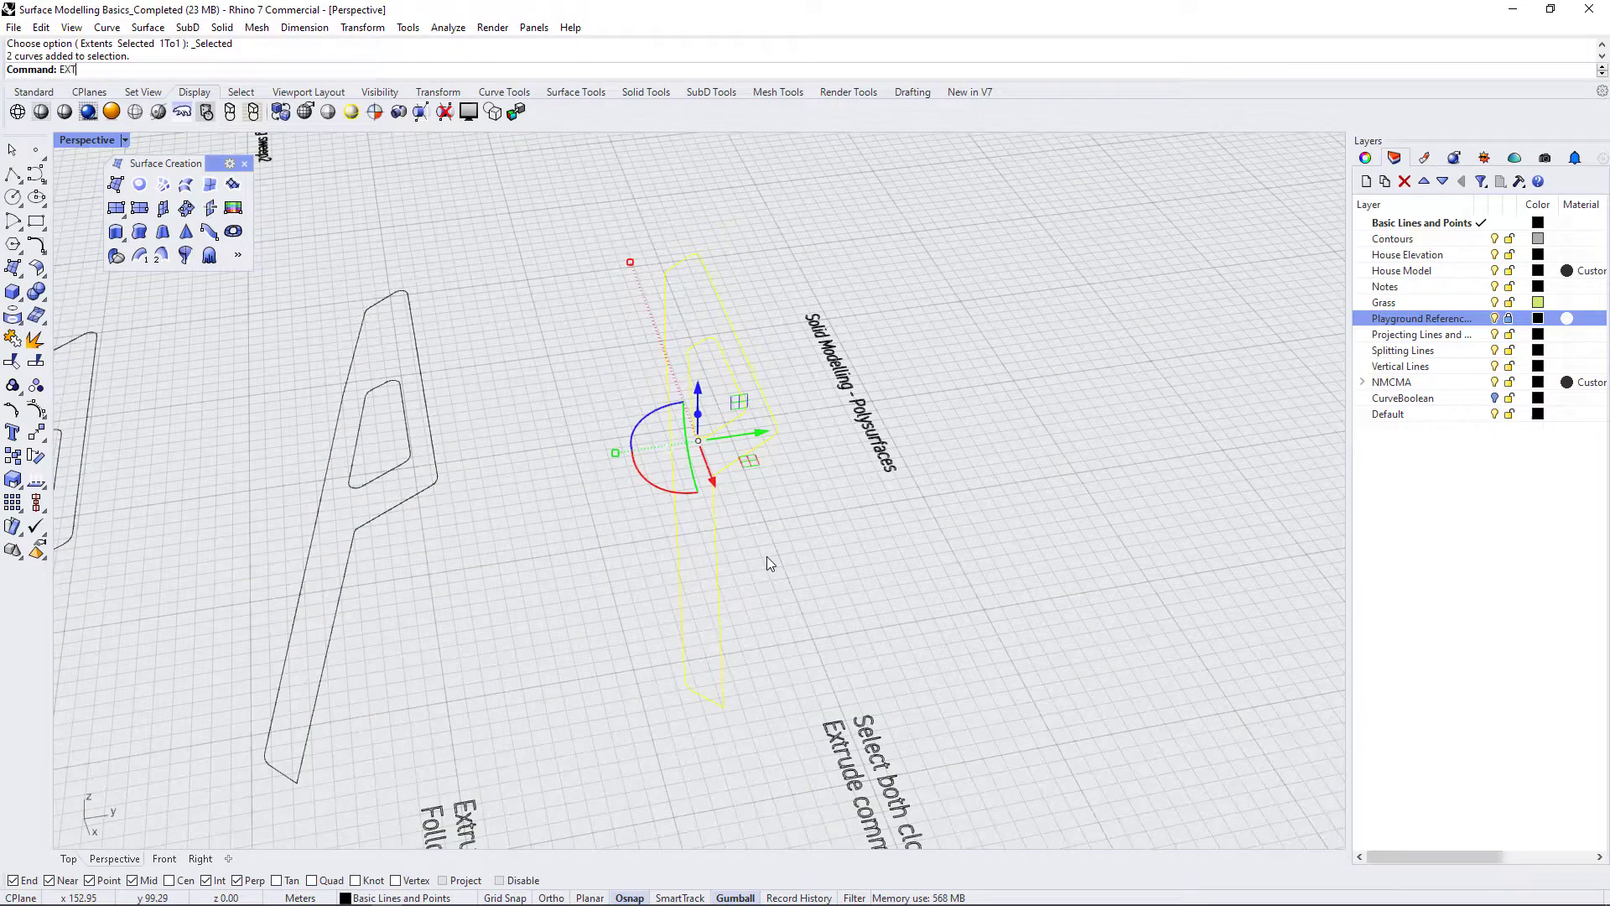
key("Return")
scroll(876, 573, "down", 3)
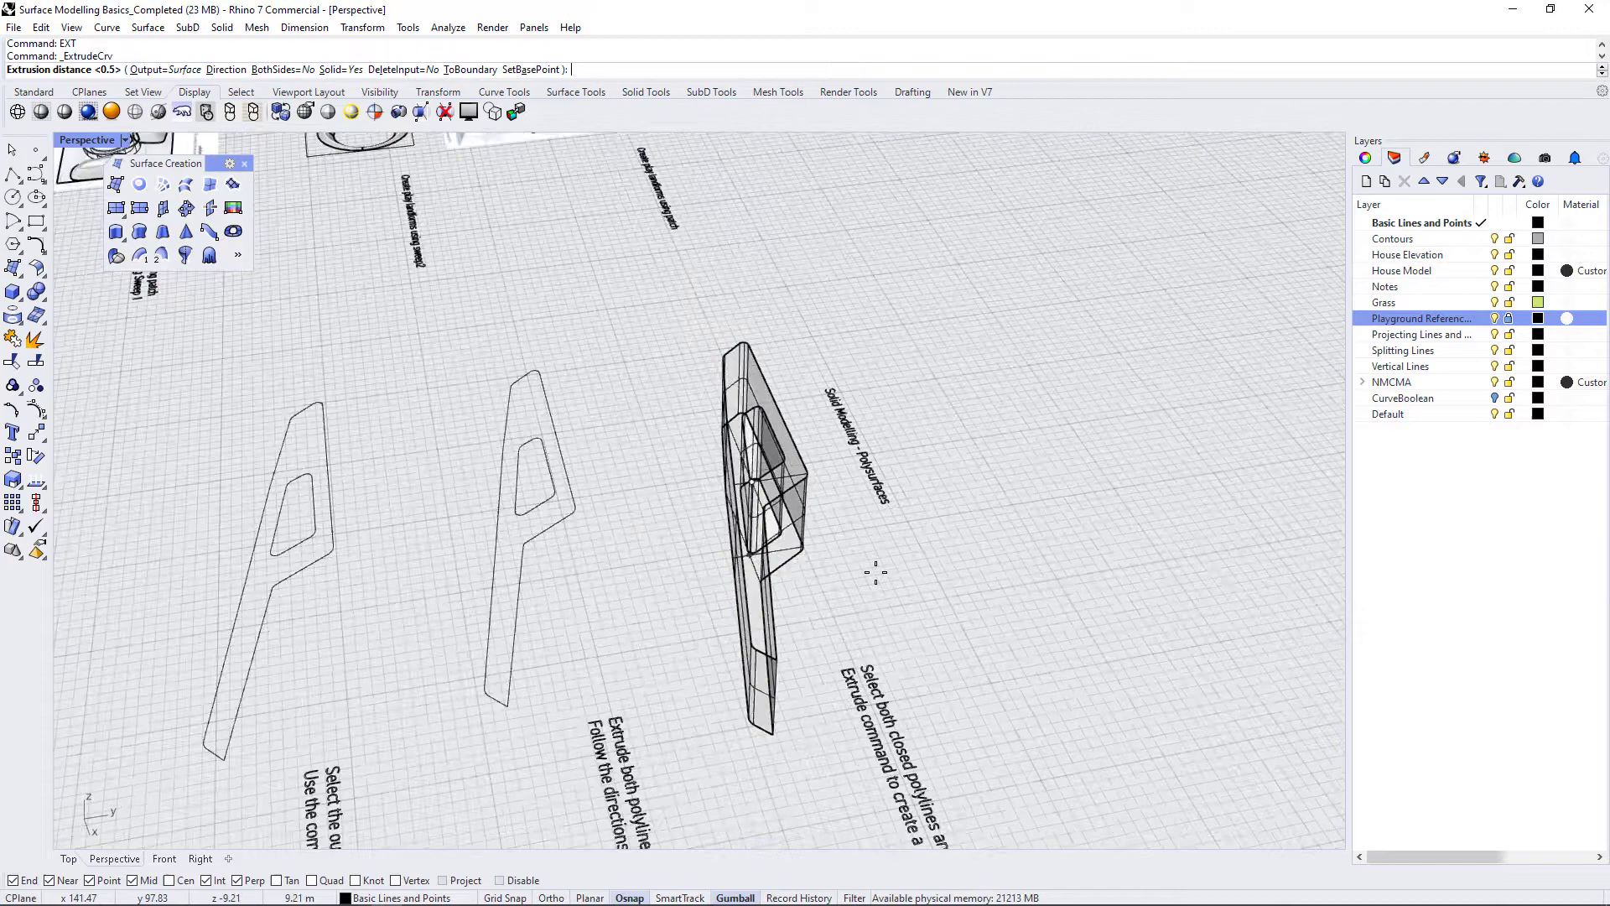
right_click_drag(875, 573, 977, 528)
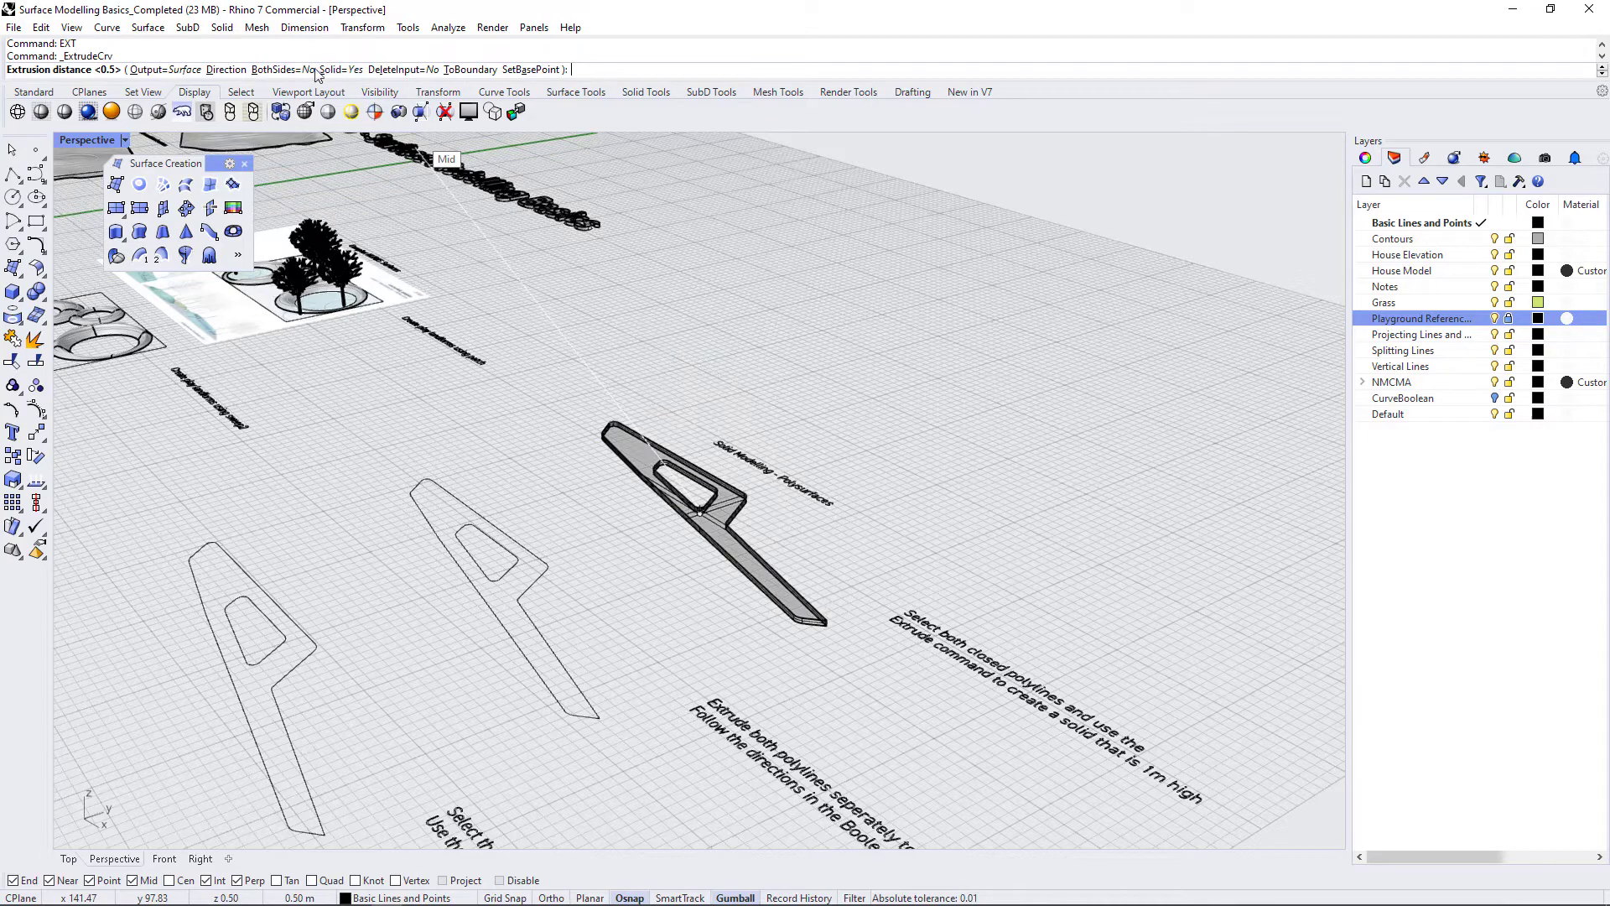
scroll(755, 516, "up", 5)
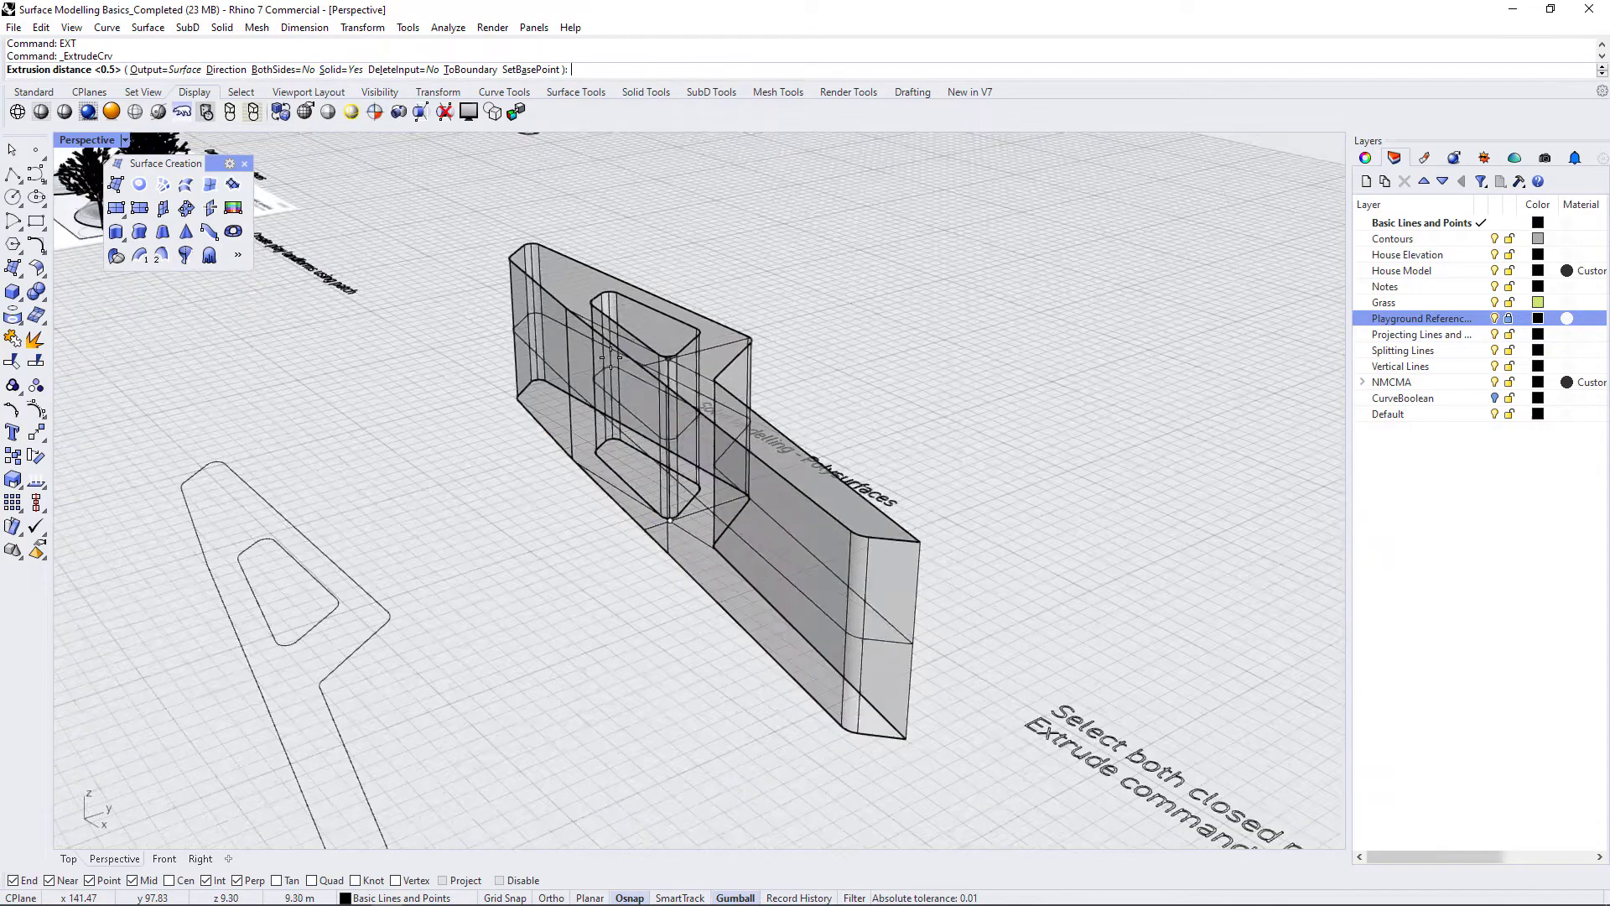
type("1")
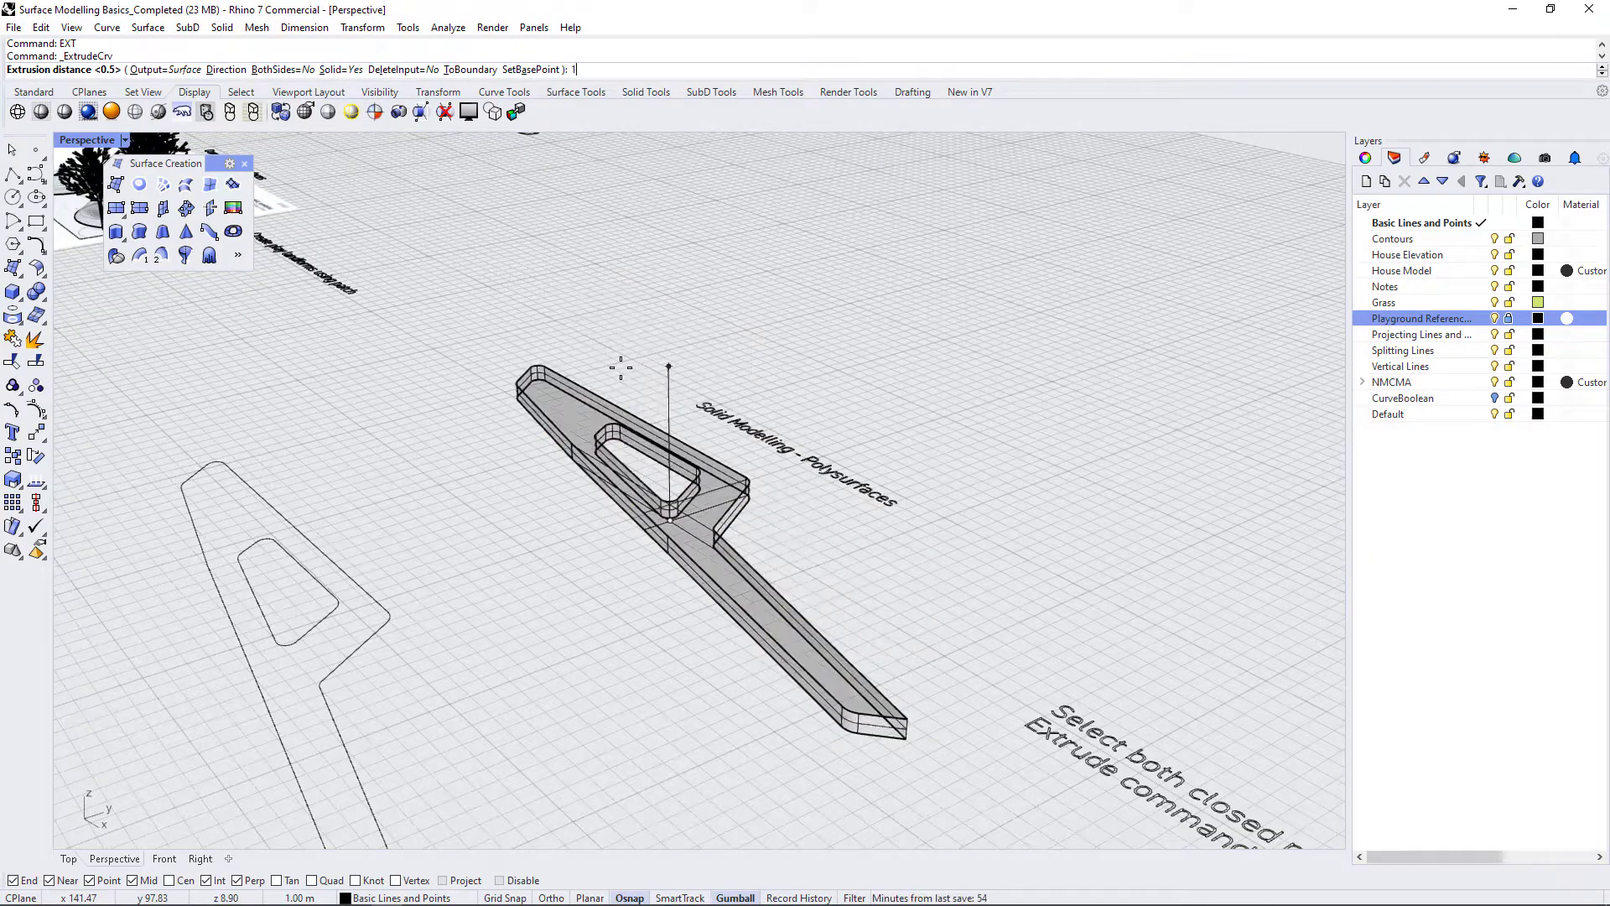
key("Return")
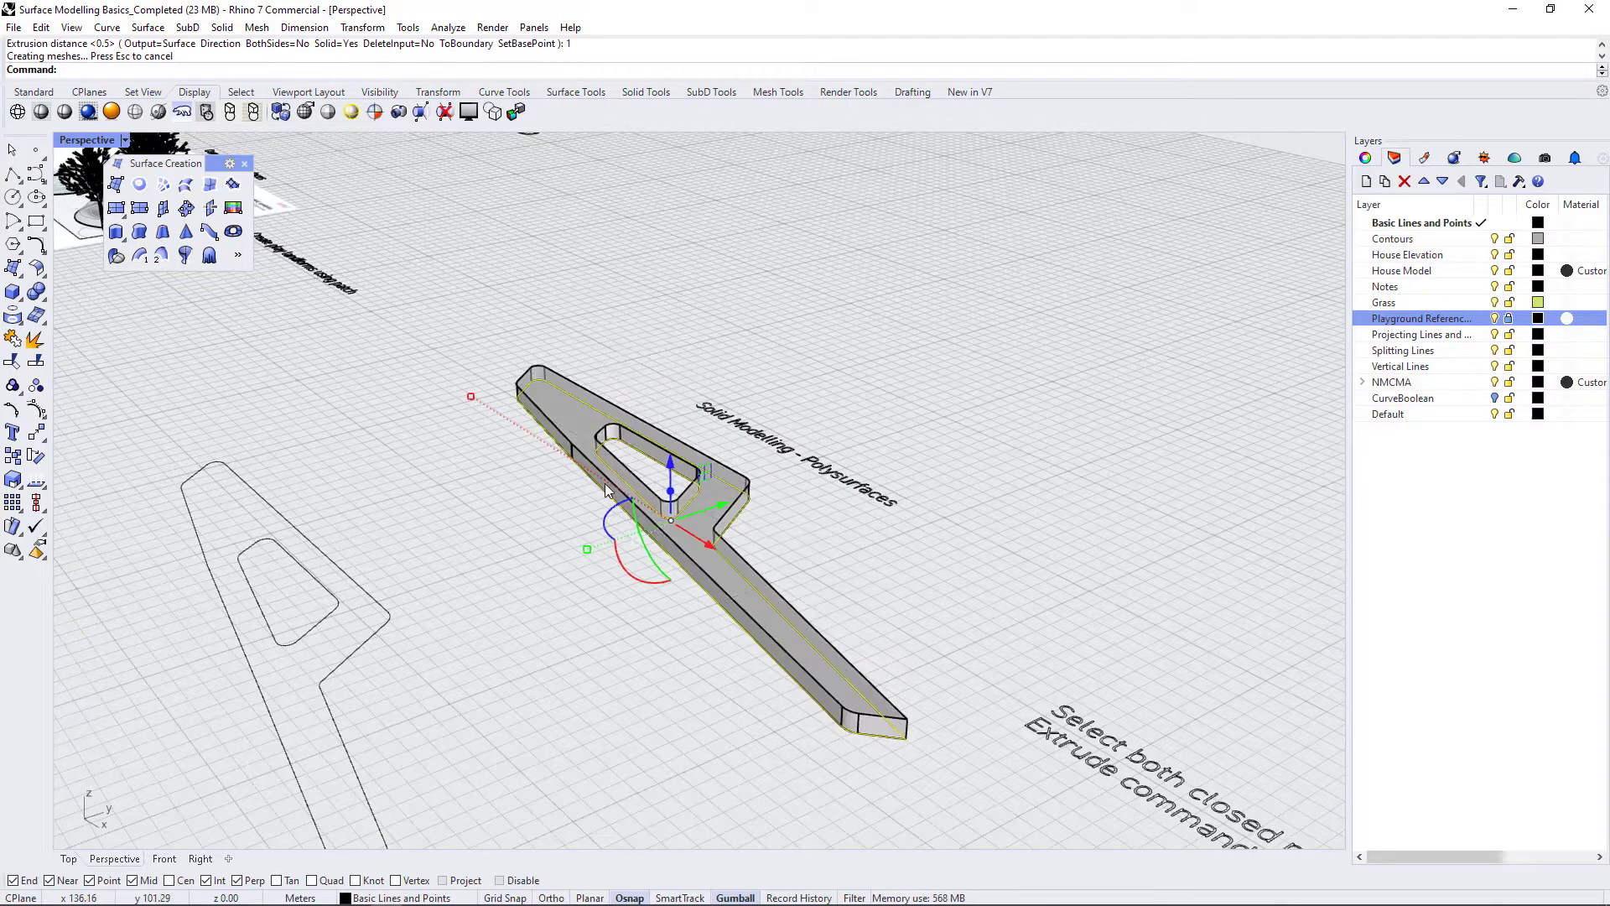
Step: Examine the first extruded solid and the opening formed by its inner polyline
right_click_drag(621, 366, 840, 607)
scroll(393, 411, "up", 8)
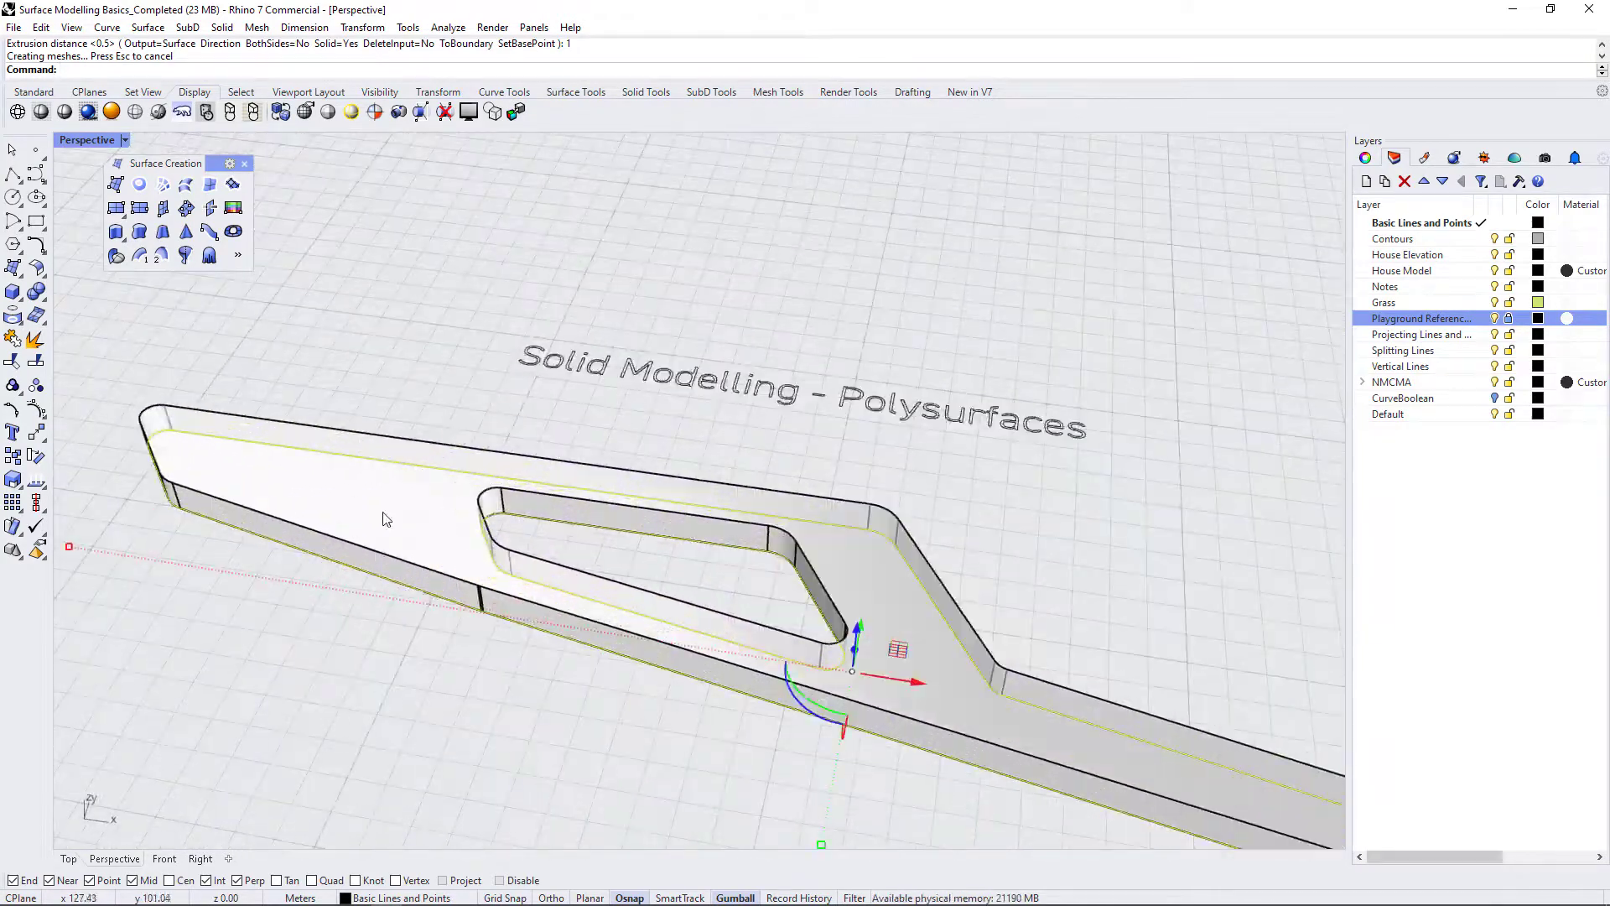
left_click(384, 516)
scroll(244, 581, "down", 2)
right_click_drag(244, 580, 449, 627)
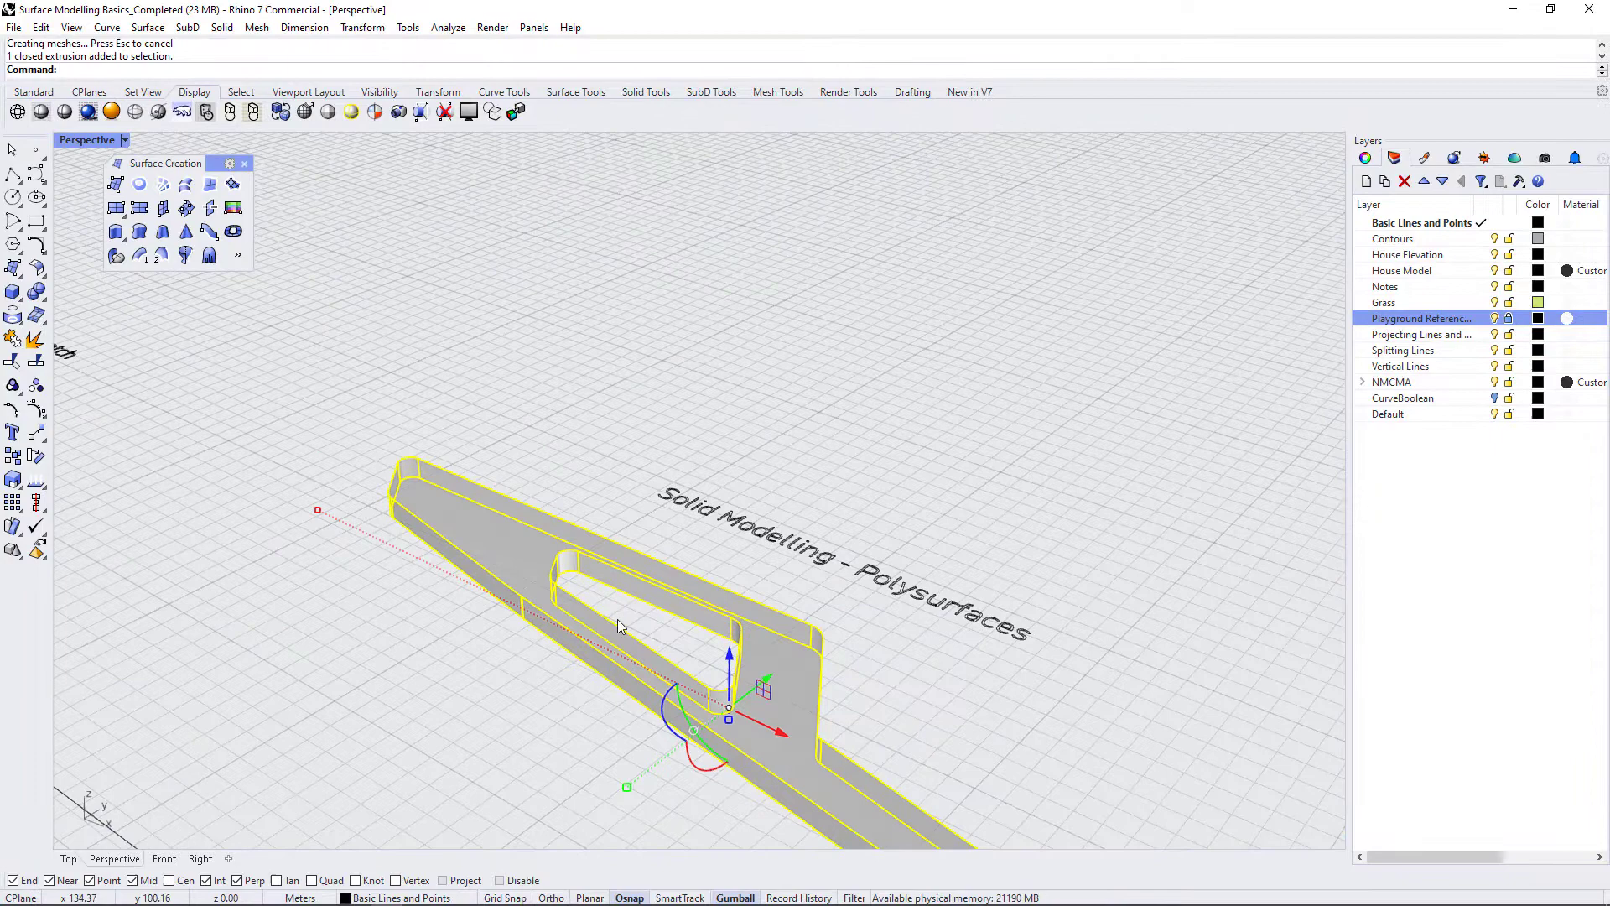
key("Escape")
right_click_drag(496, 576, 601, 711)
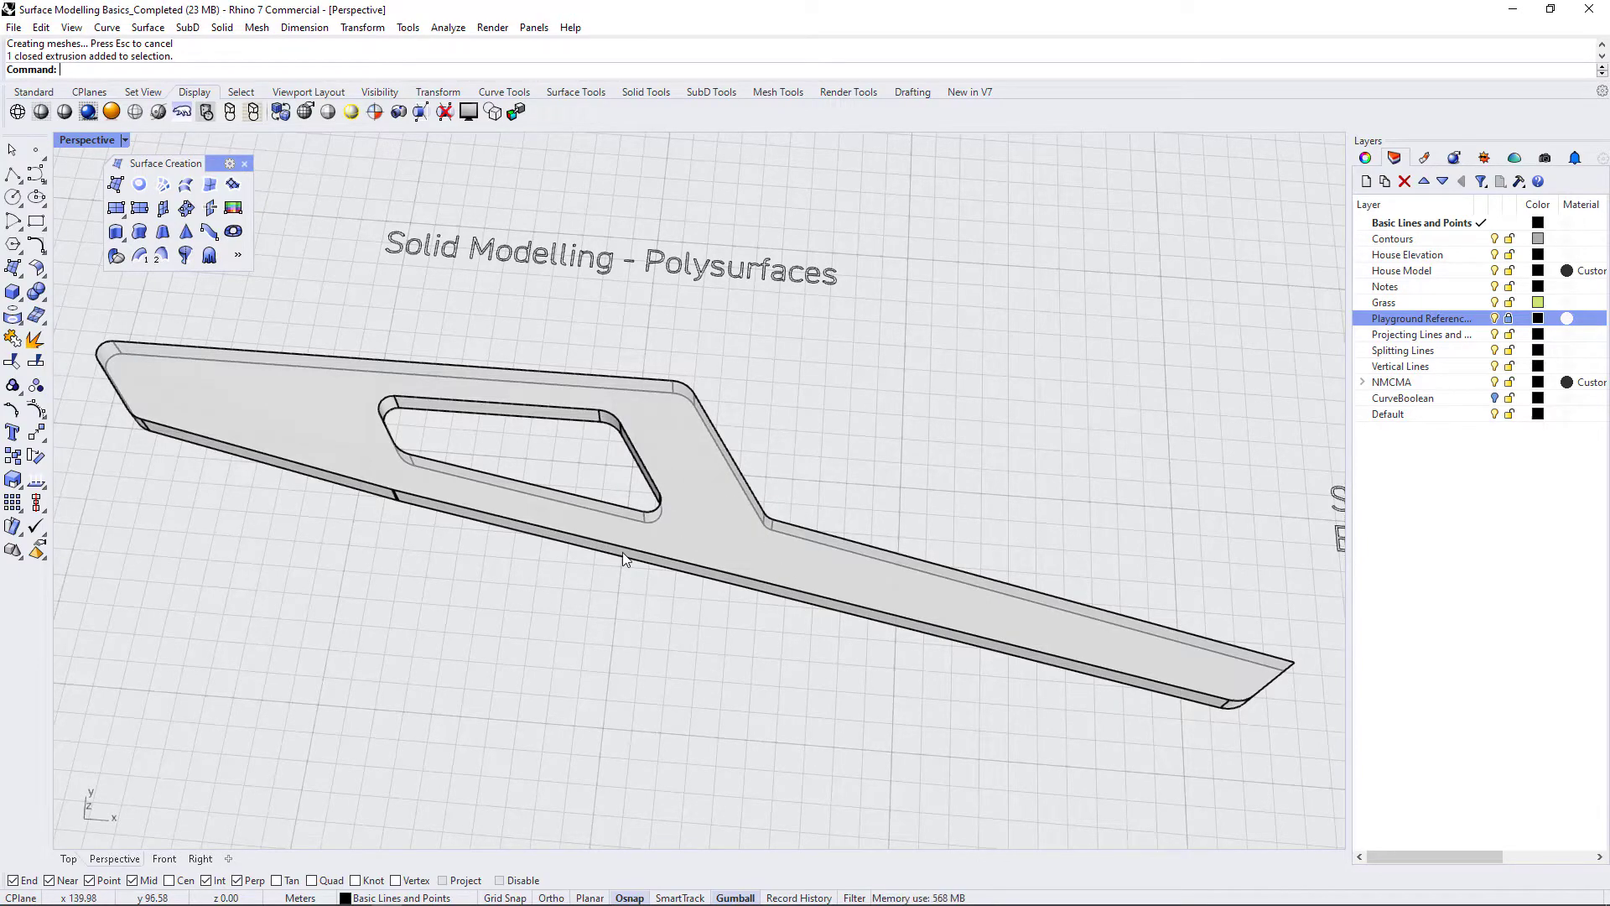
Step: Extrude only the inner polyline of the BooleanDifference exercise 1 m as a solid
scroll(623, 552, "down", 5)
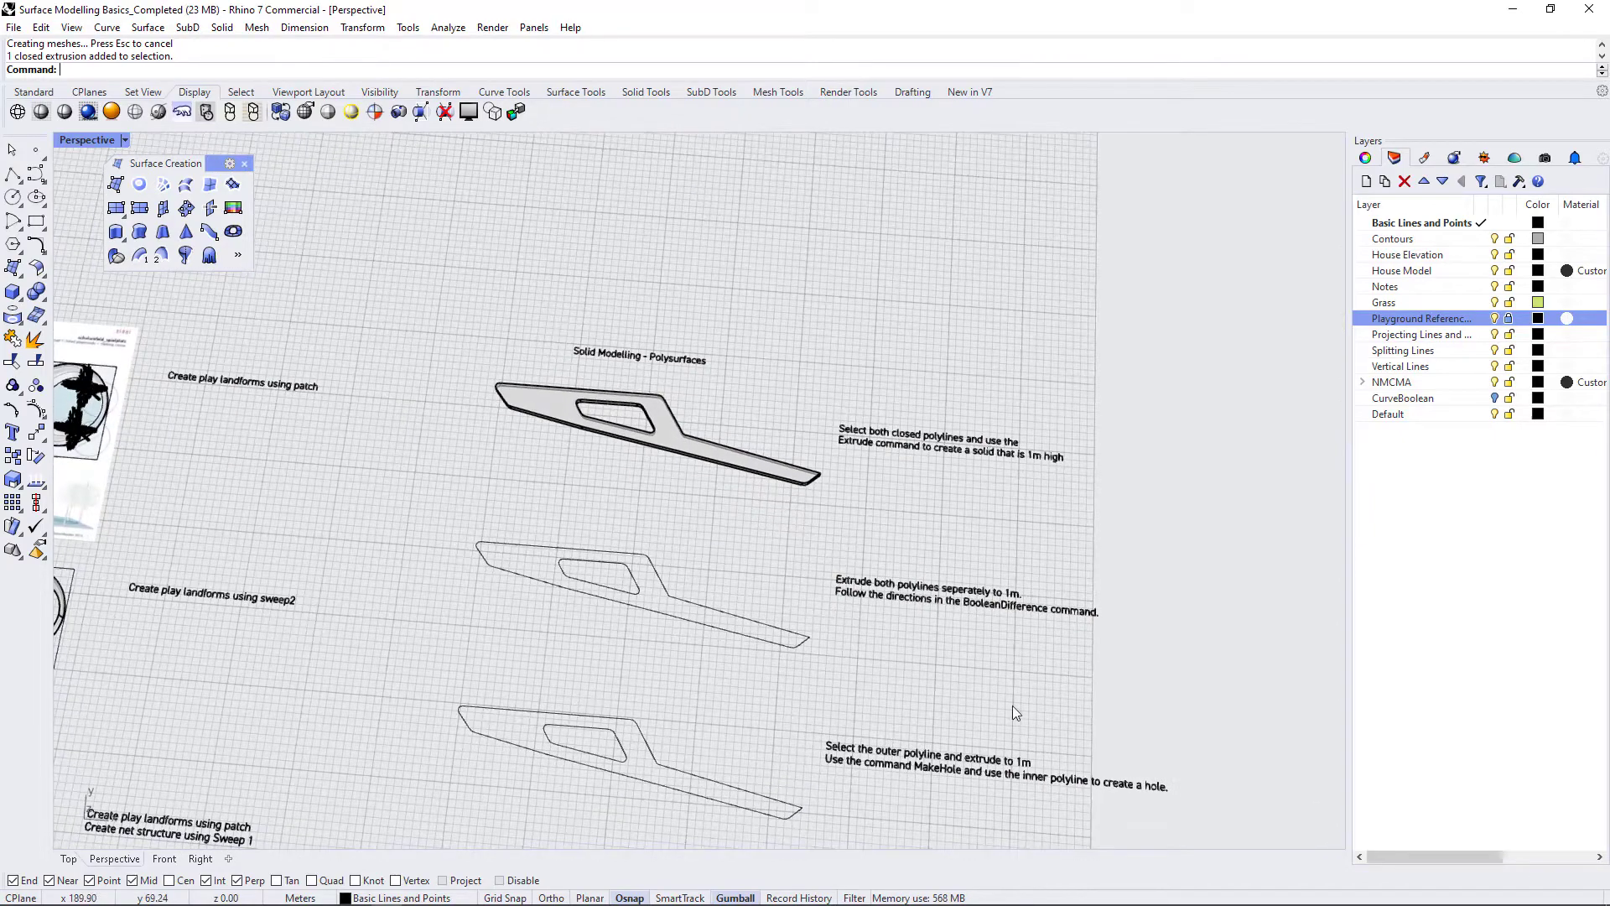
scroll(1013, 707, "down", 5)
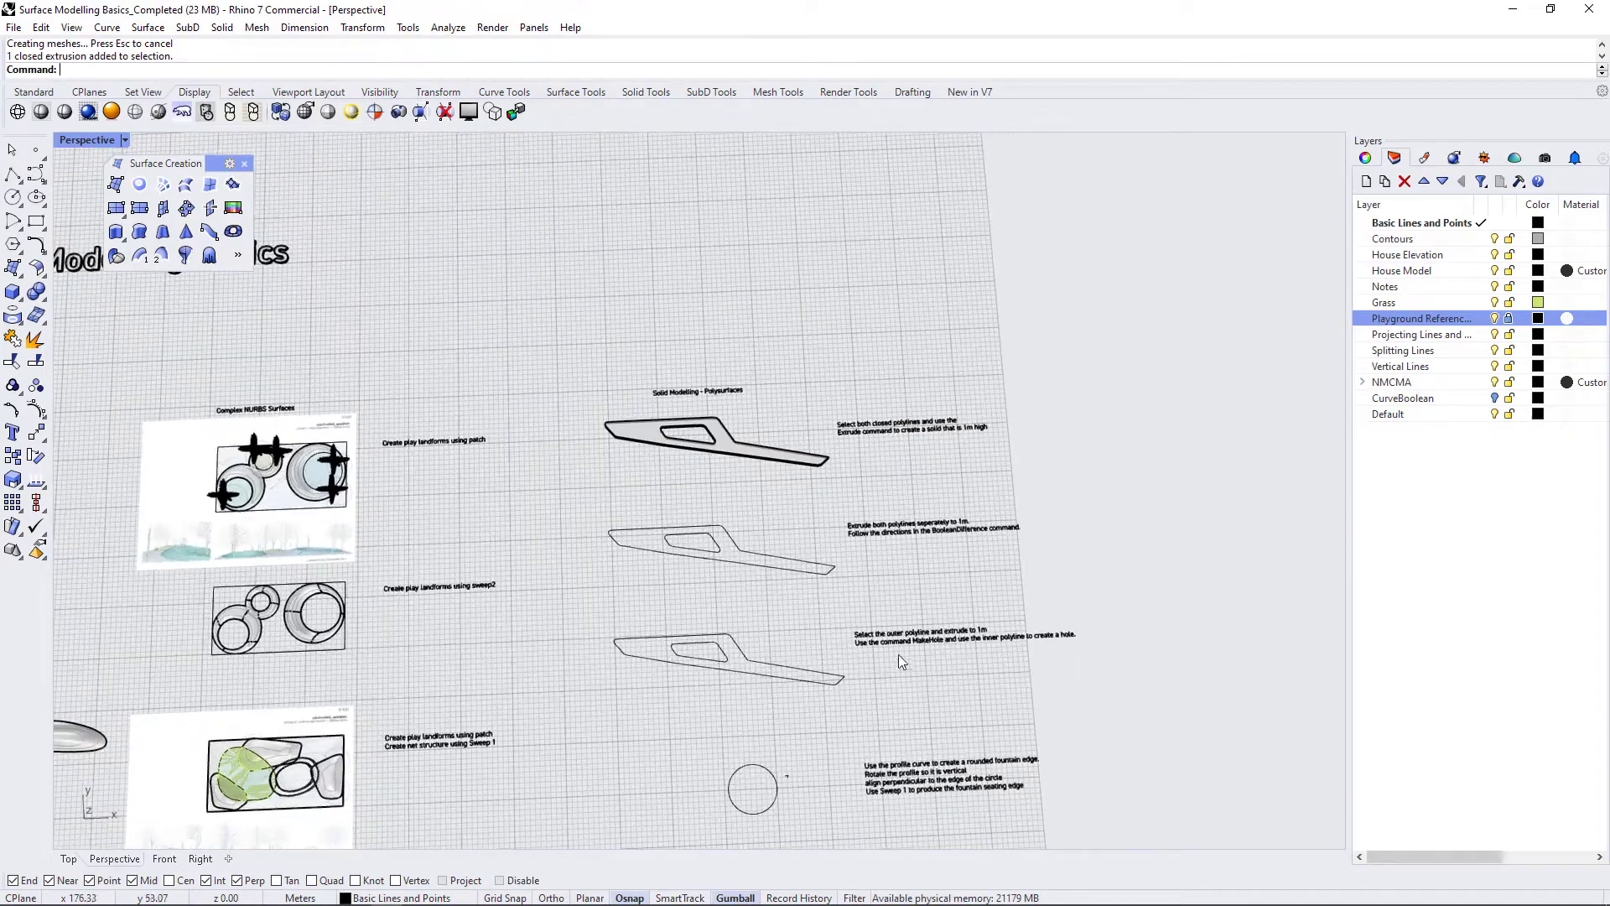
scroll(881, 654, "up", 6)
scroll(739, 626, "down", 2)
right_click_drag(927, 627, 894, 604)
scroll(871, 542, "up", 2)
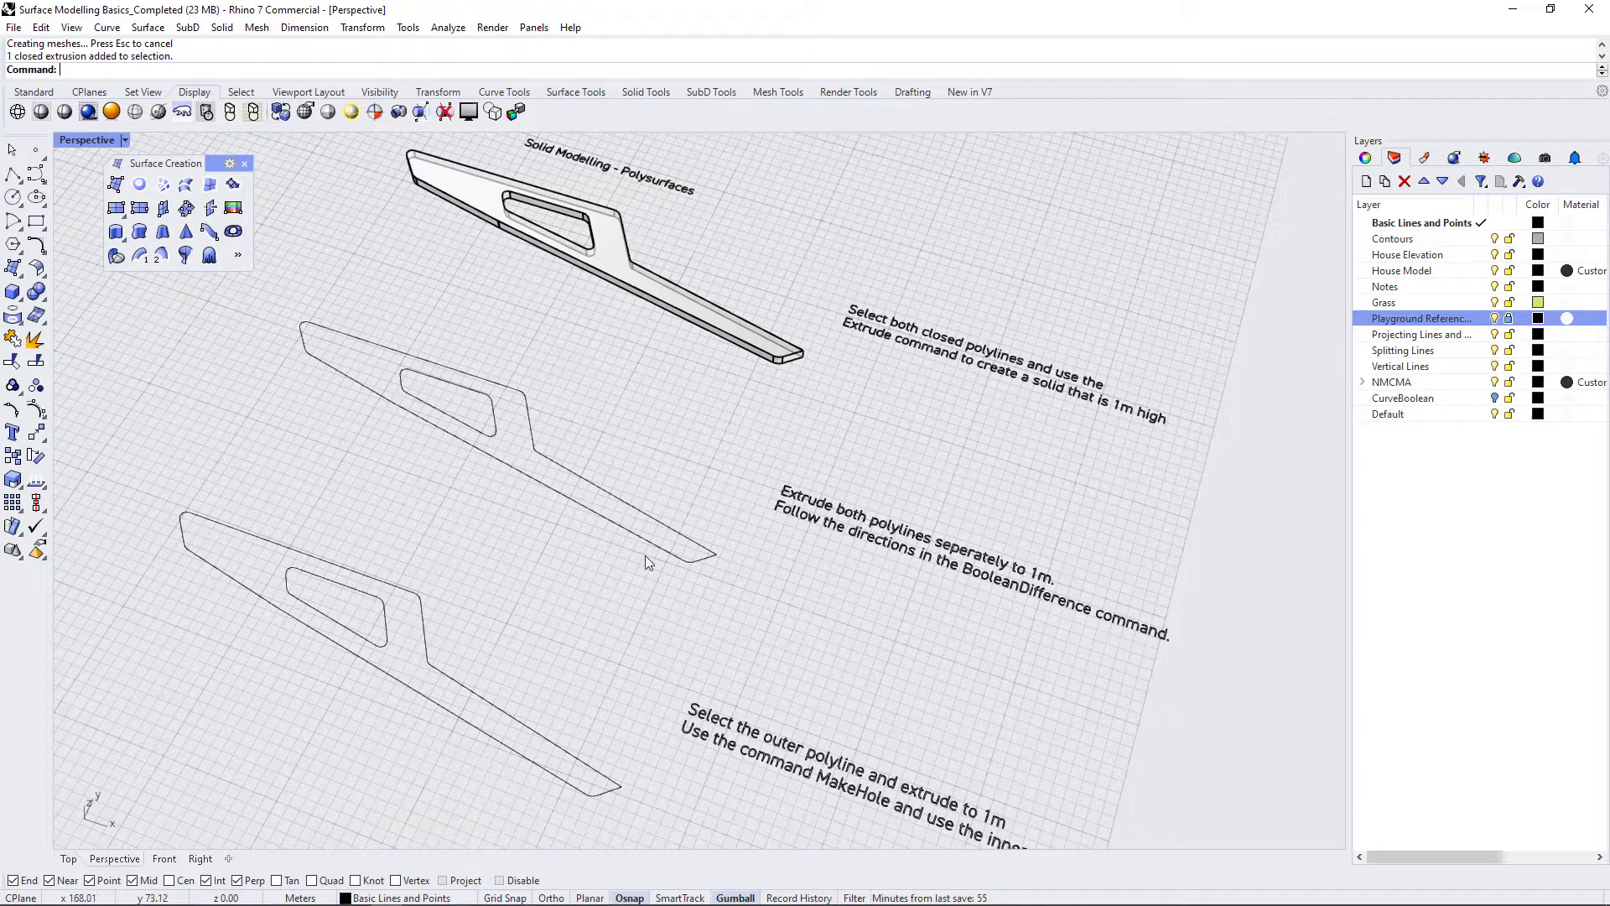
scroll(514, 420, "up", 2)
left_click(487, 440)
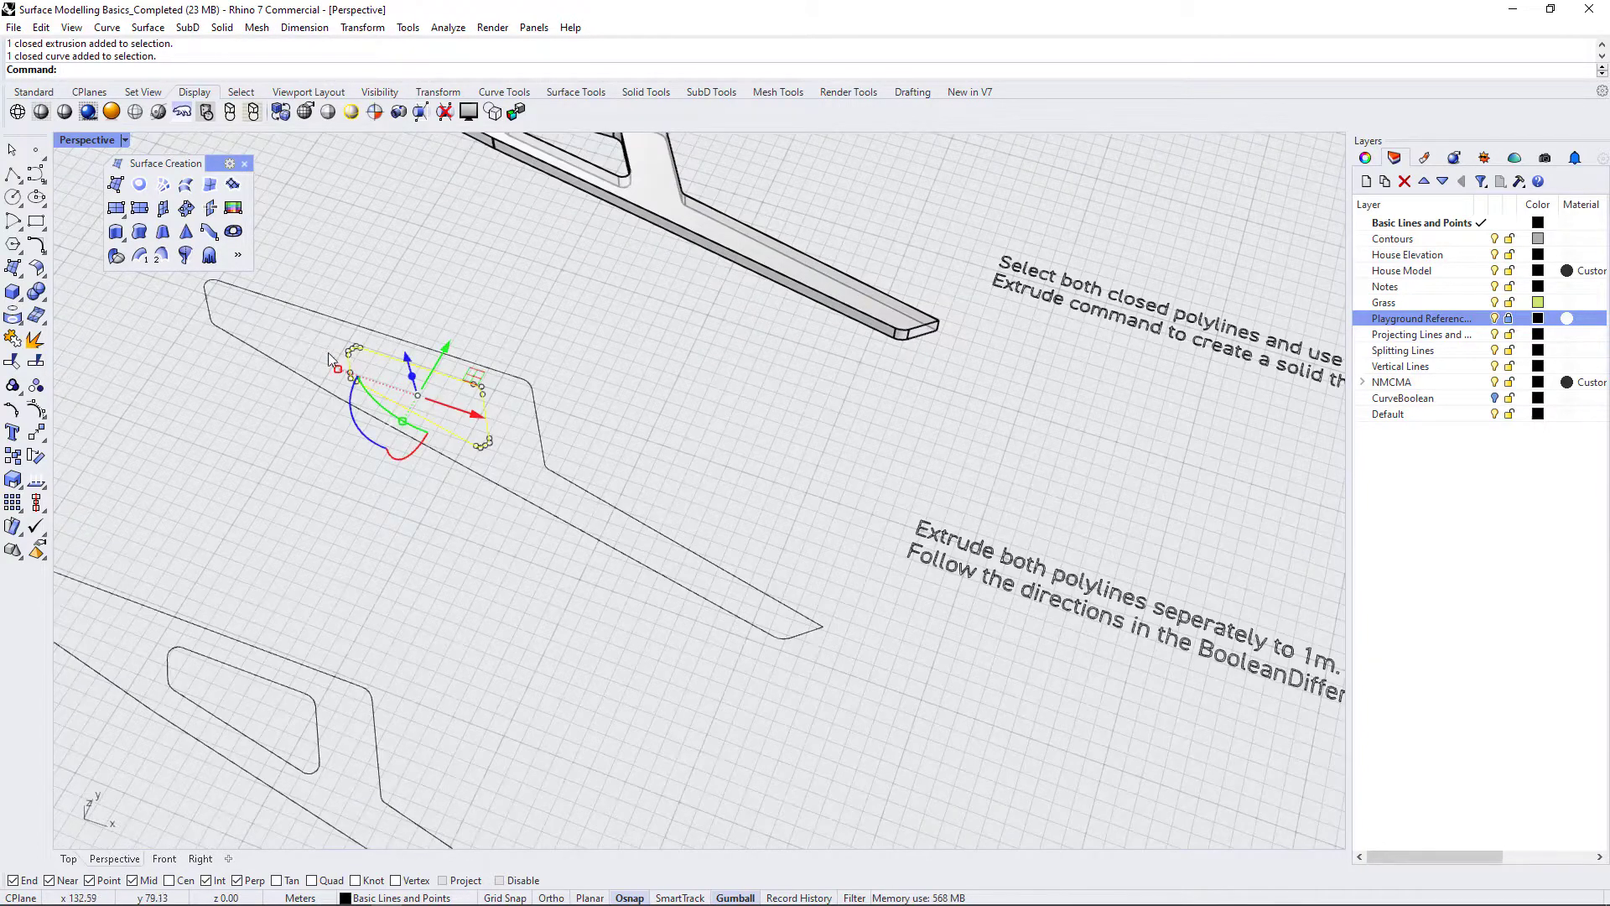
scroll(329, 353, "up", 2)
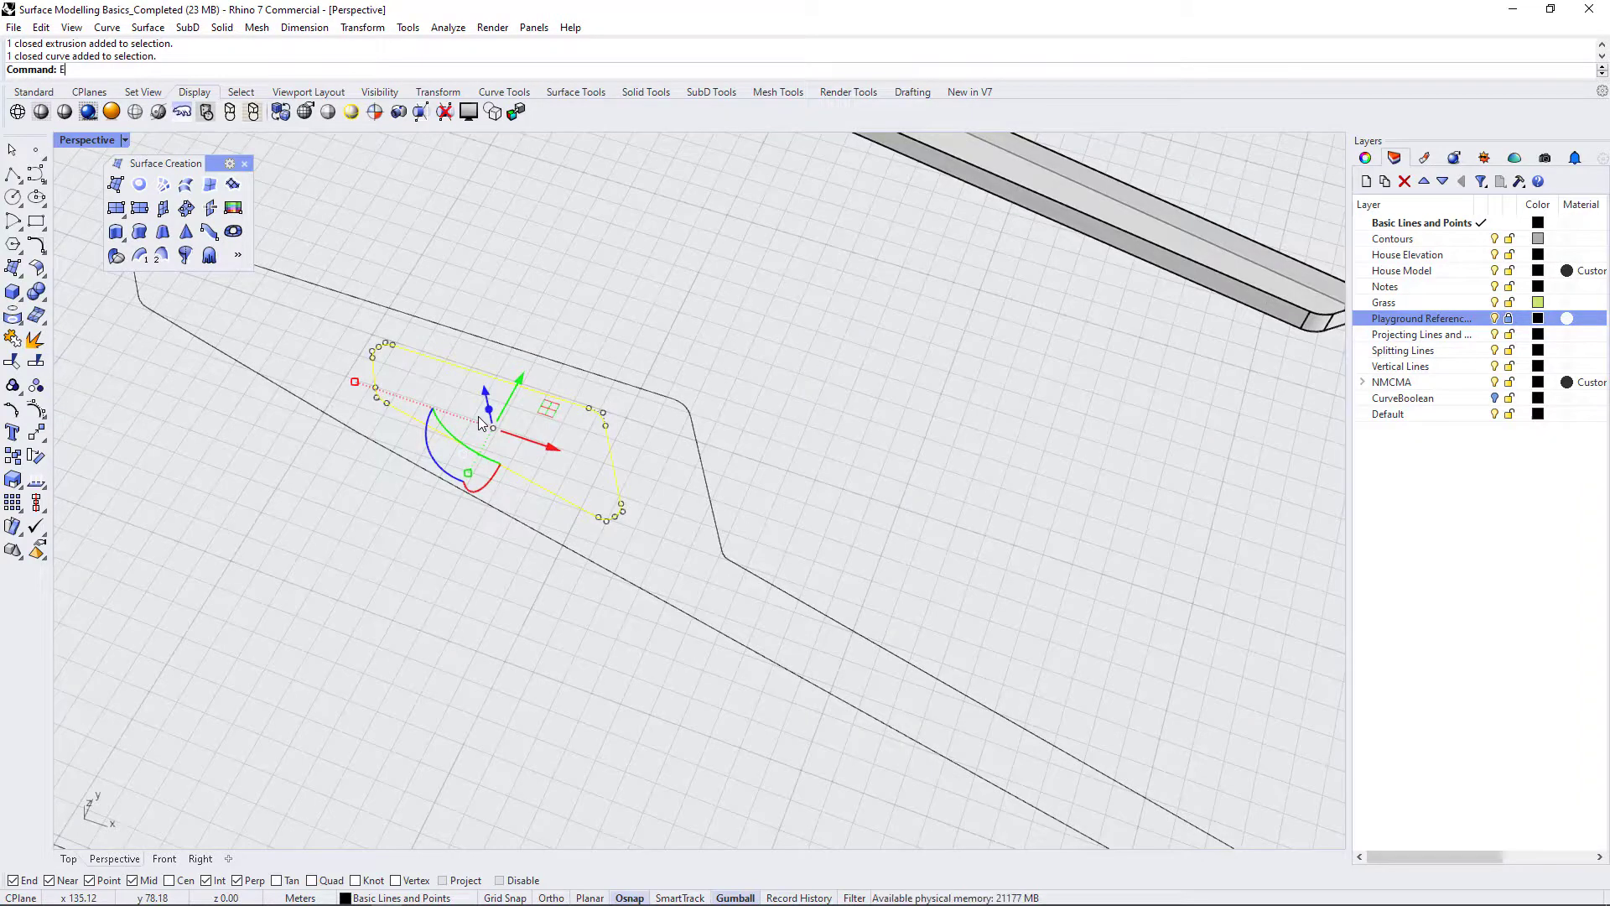
type("EXT")
key("Return")
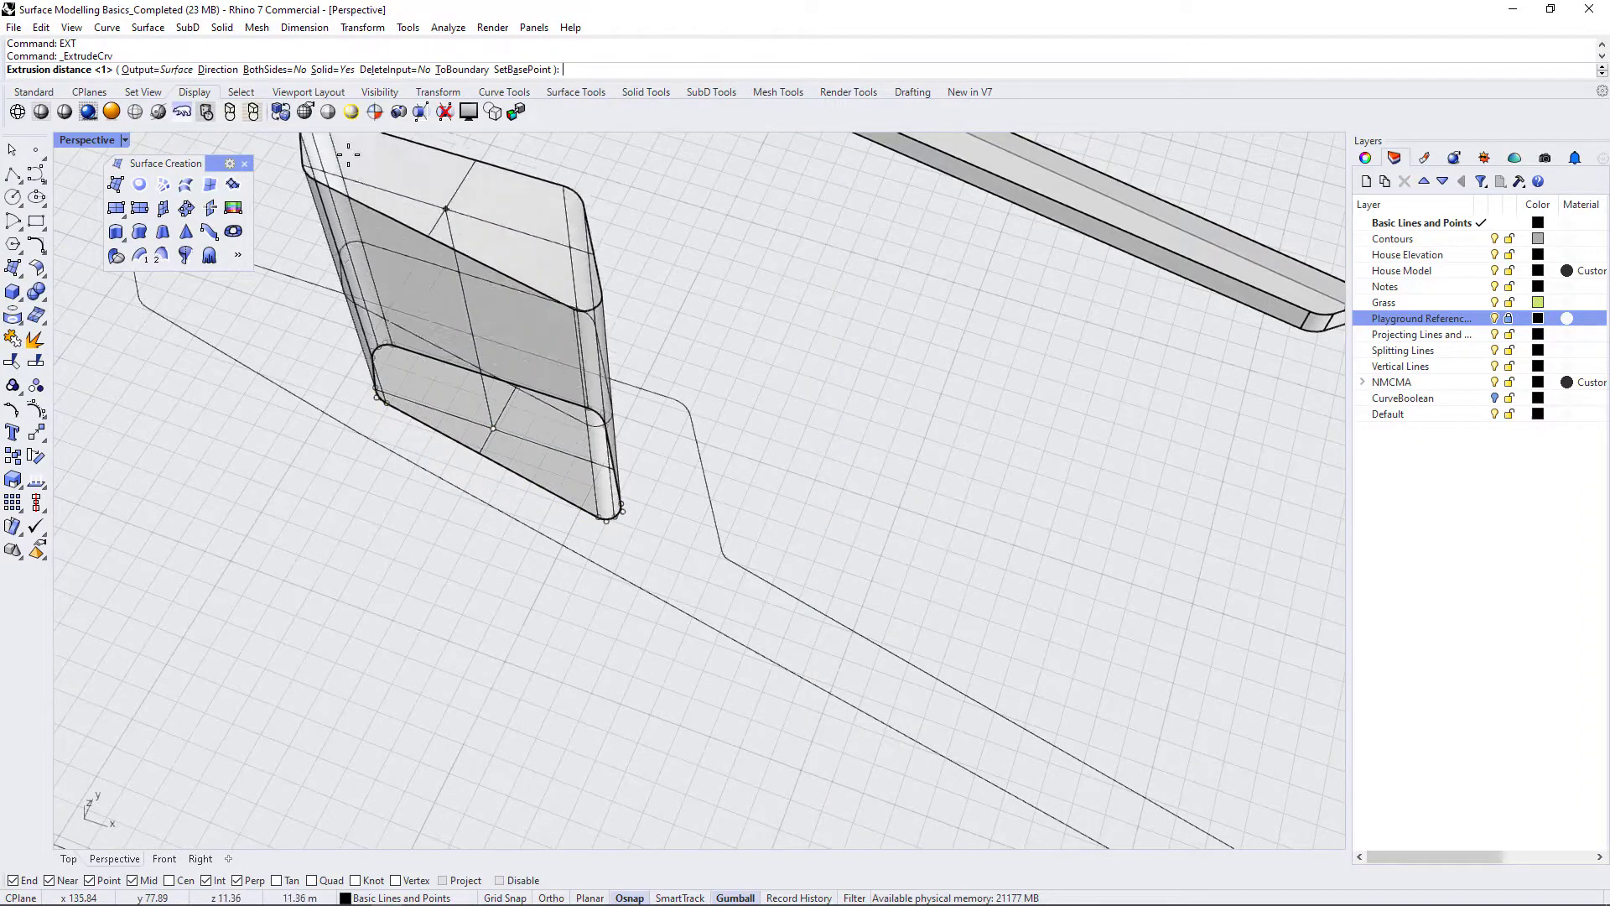
type("1")
key("Return")
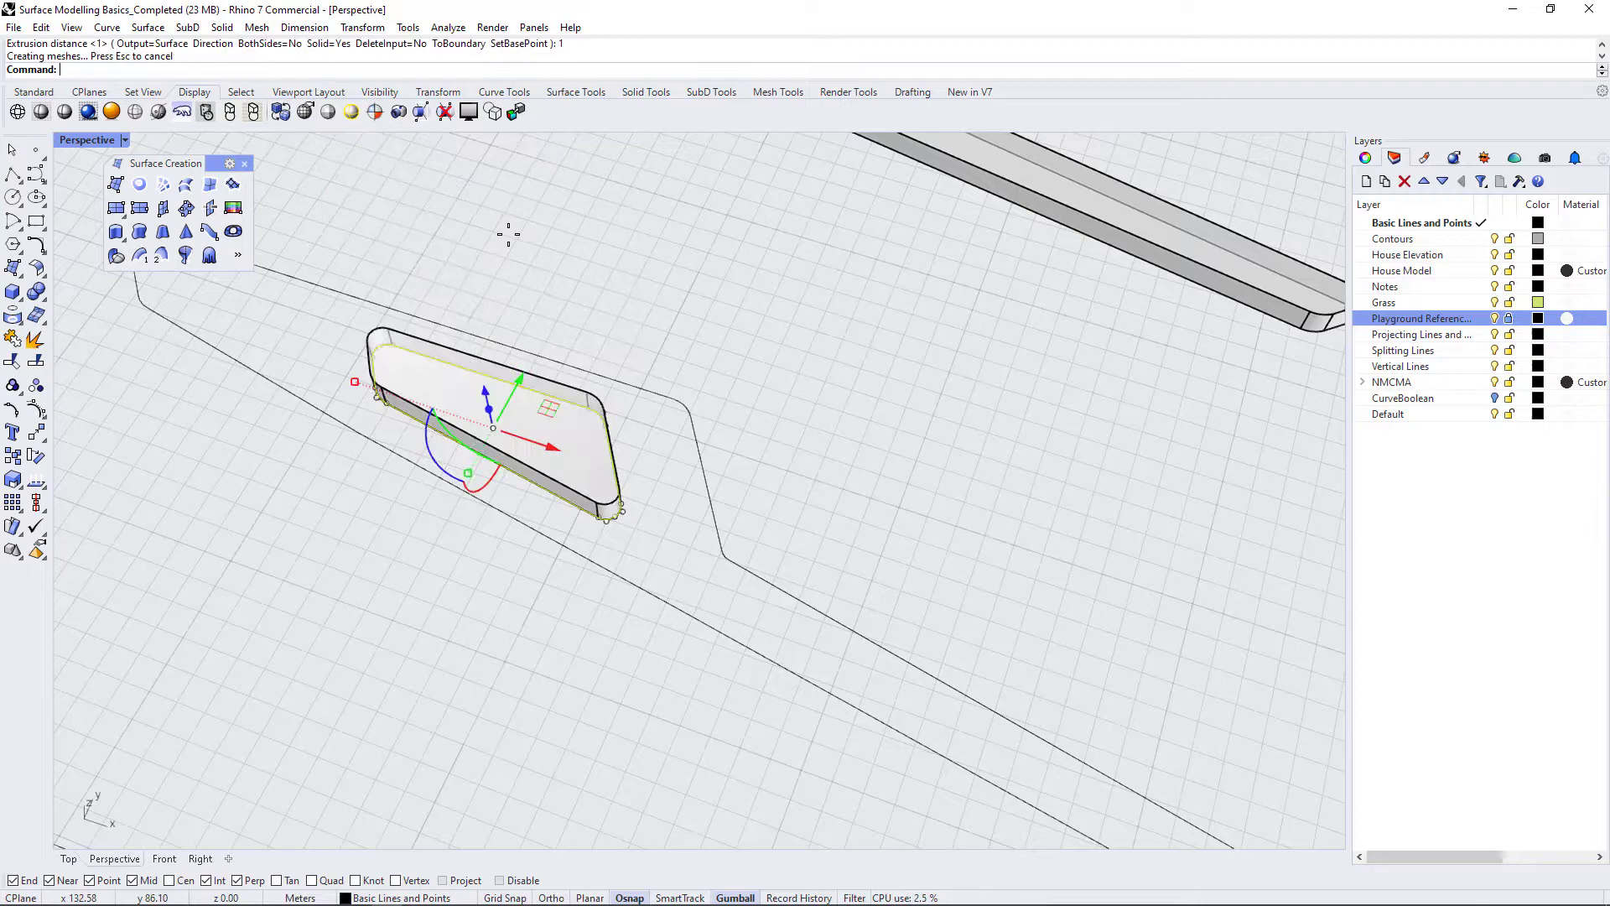
Step: Extrude the outer polyline of the BooleanDifference exercise as a solid up to the inner solid's top
left_click(710, 510)
key("Return")
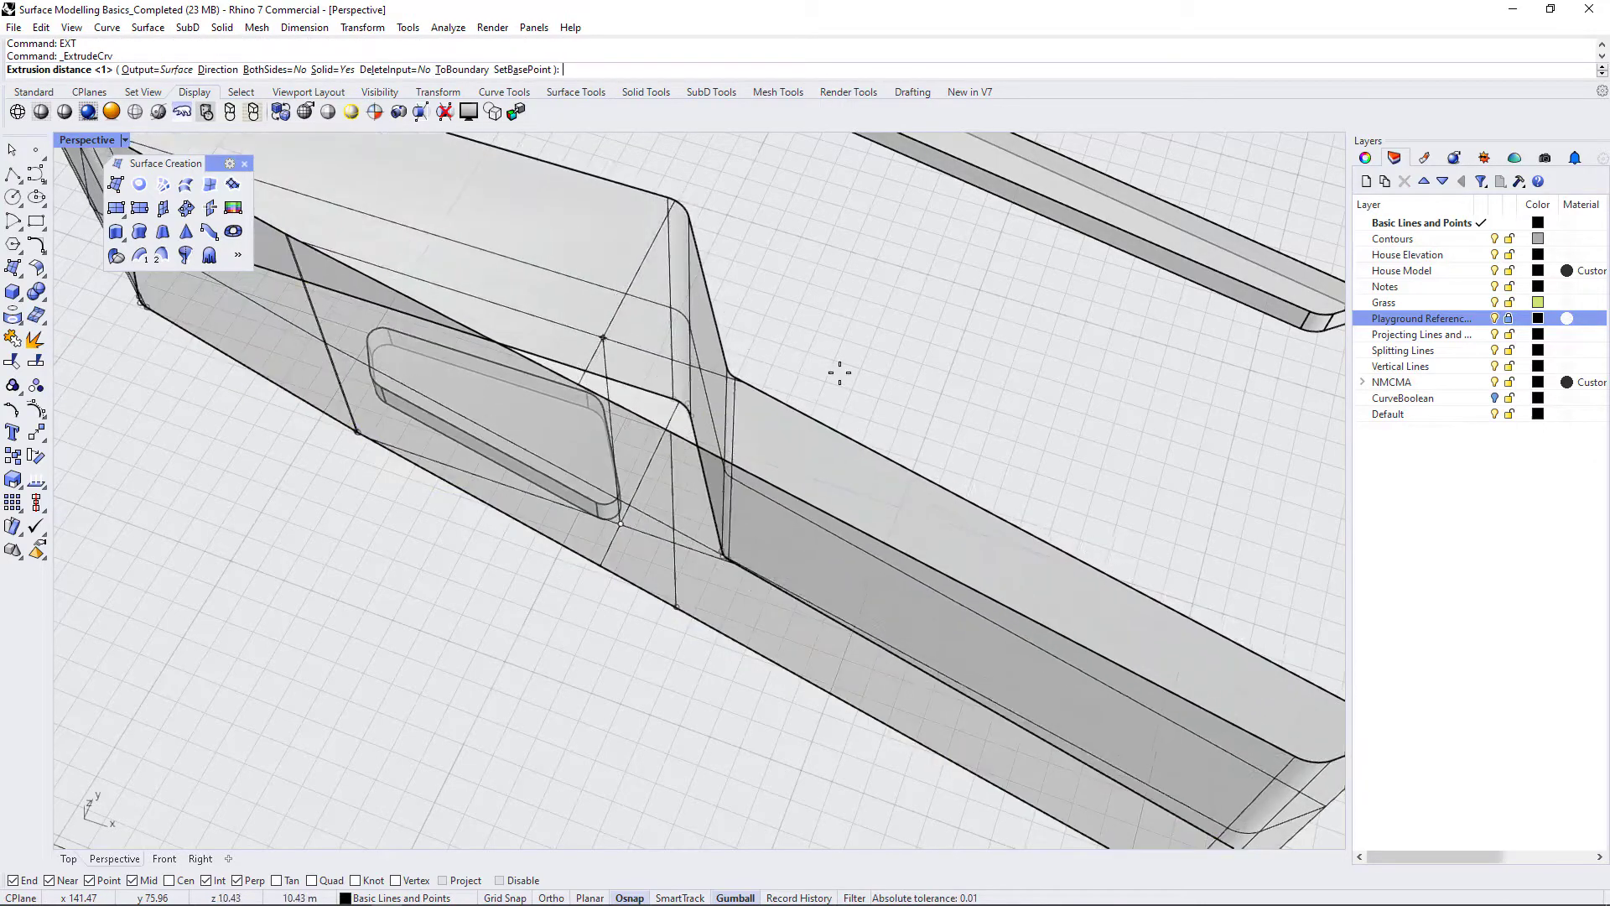
right_click_drag(829, 490, 791, 417)
scroll(657, 650, "up", 3)
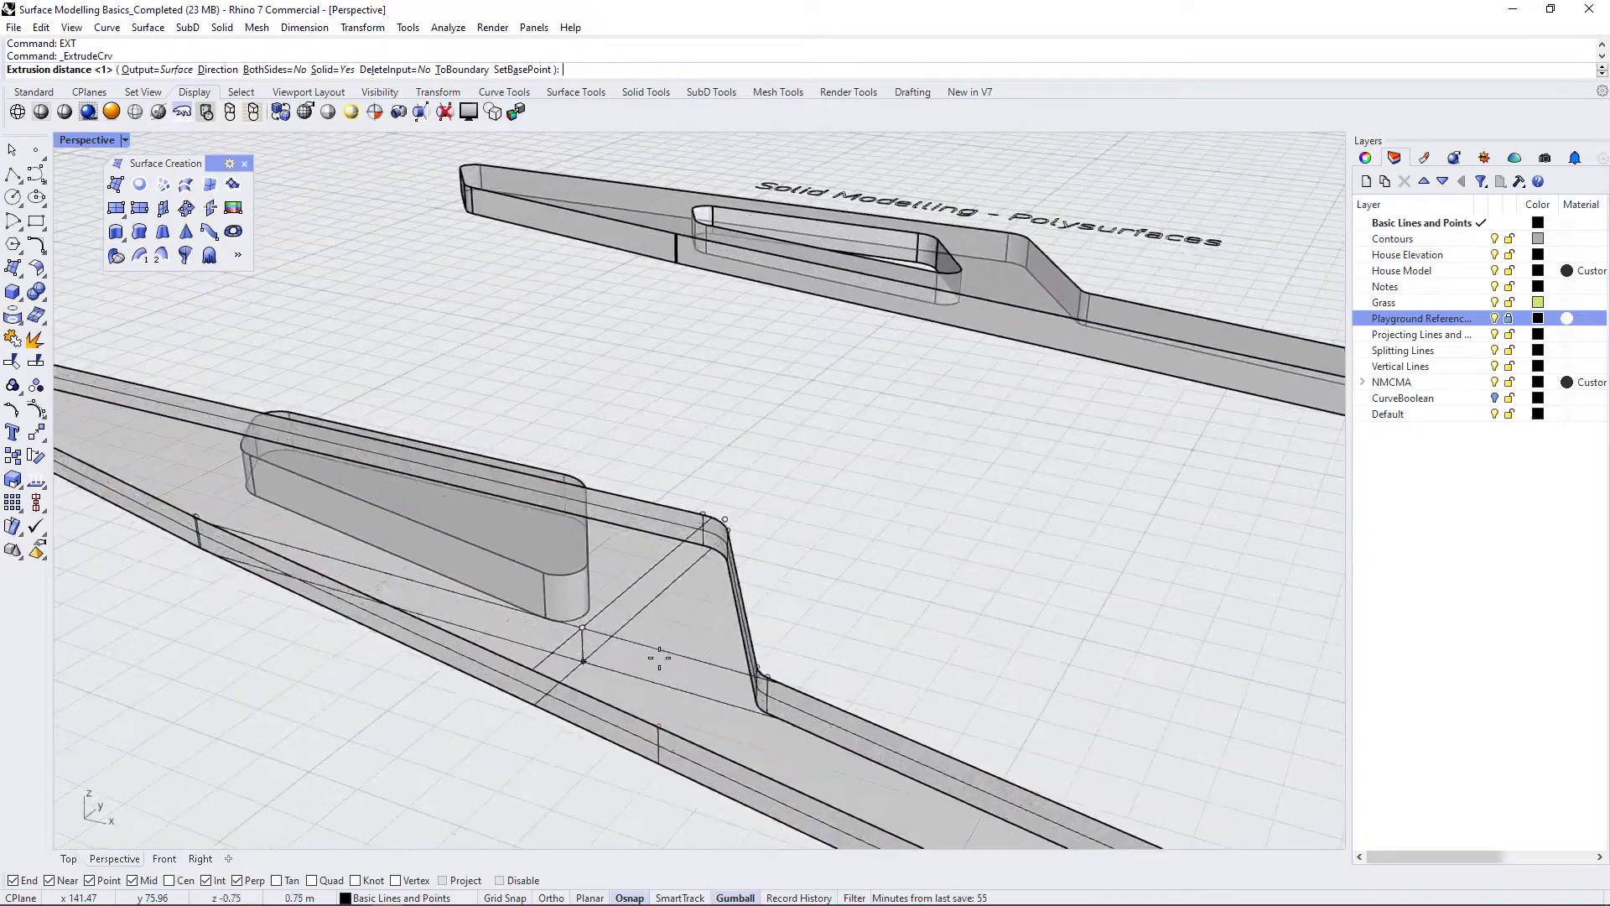
left_click(552, 577)
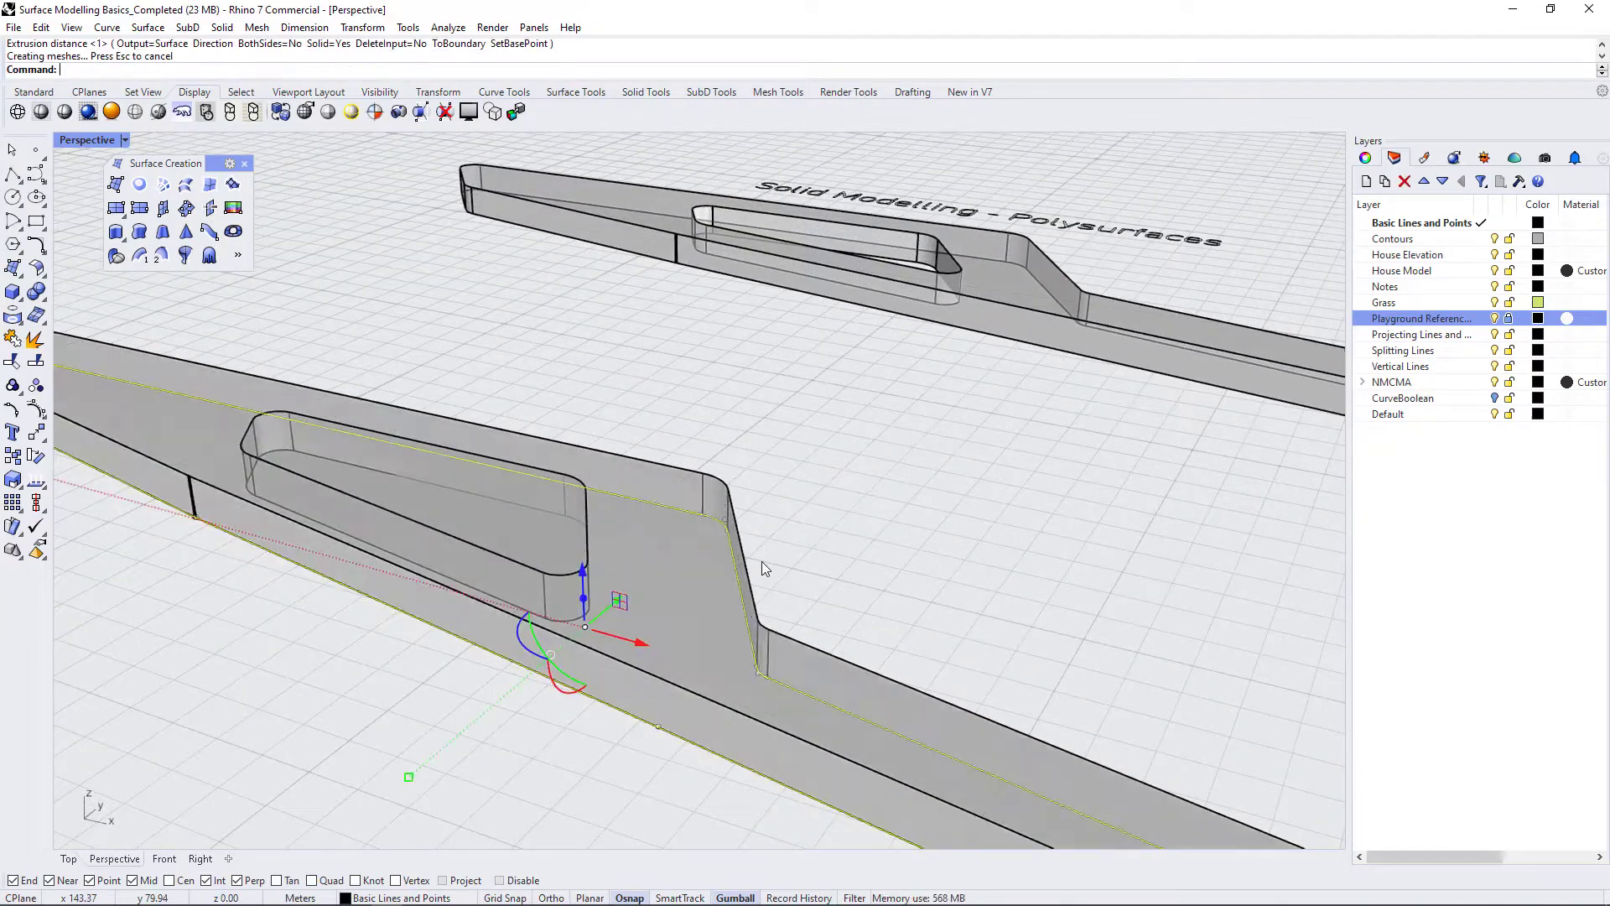
Step: Duplicate the outer solid of the BooleanDifference exercise into the space before the third pair of polylines
right_click_drag(761, 561, 630, 532)
scroll(319, 406, "up", 6)
scroll(693, 560, "down", 3)
scroll(629, 532, "up", 3)
scroll(766, 359, "down", 5)
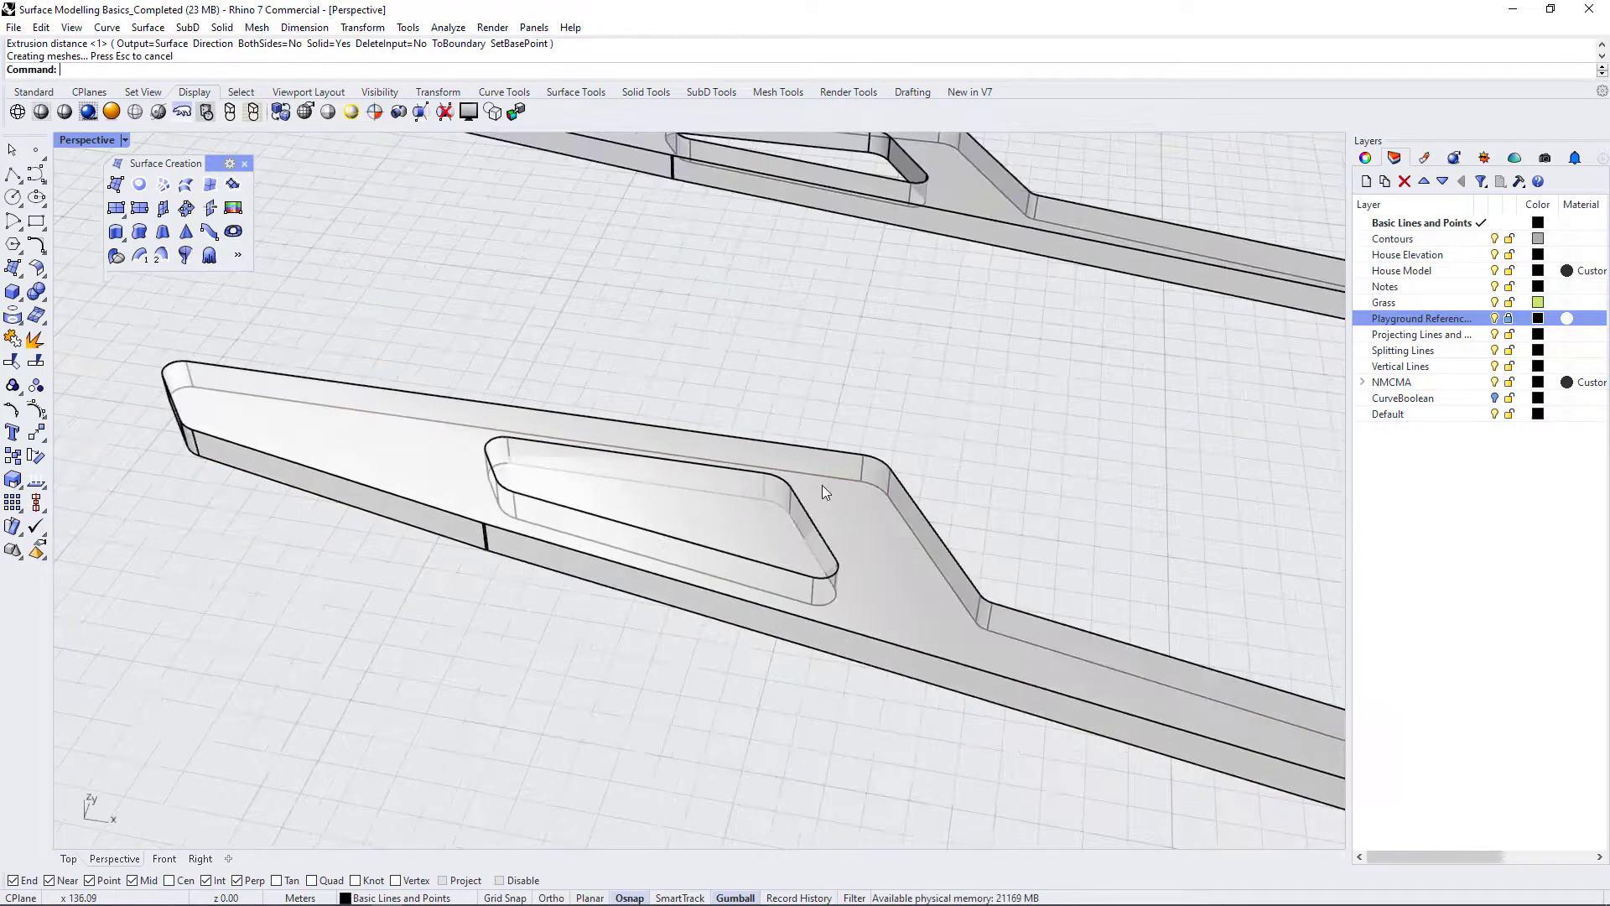
left_click(883, 480)
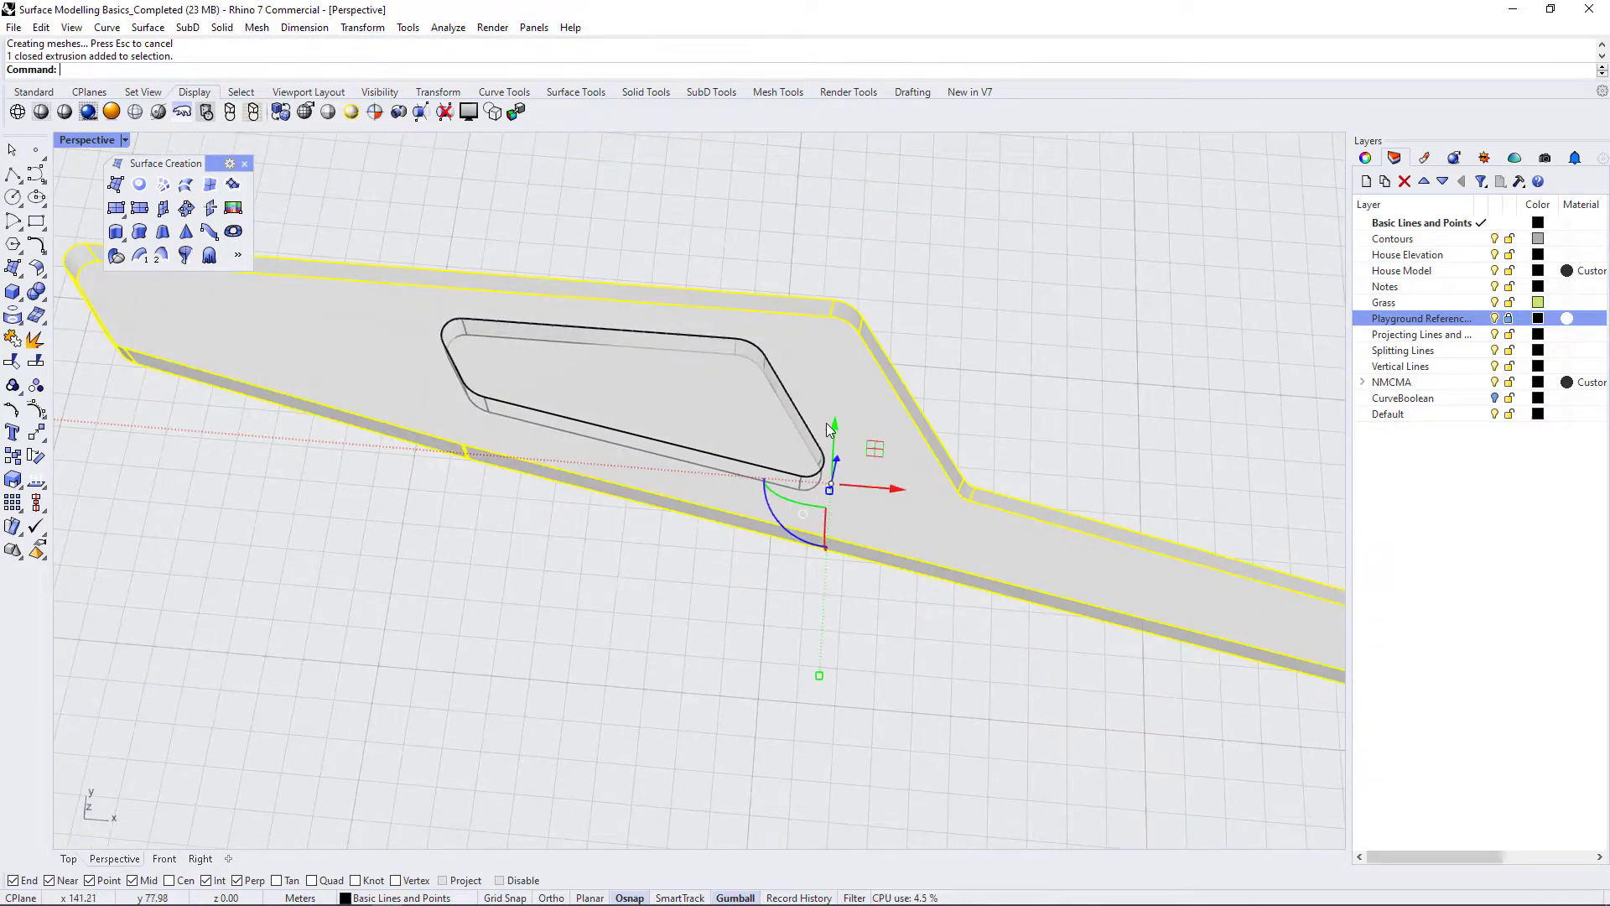
left_click_drag(835, 423, 779, 696, "alt")
scroll(733, 394, "down", 5)
right_click_drag(733, 394, 836, 515)
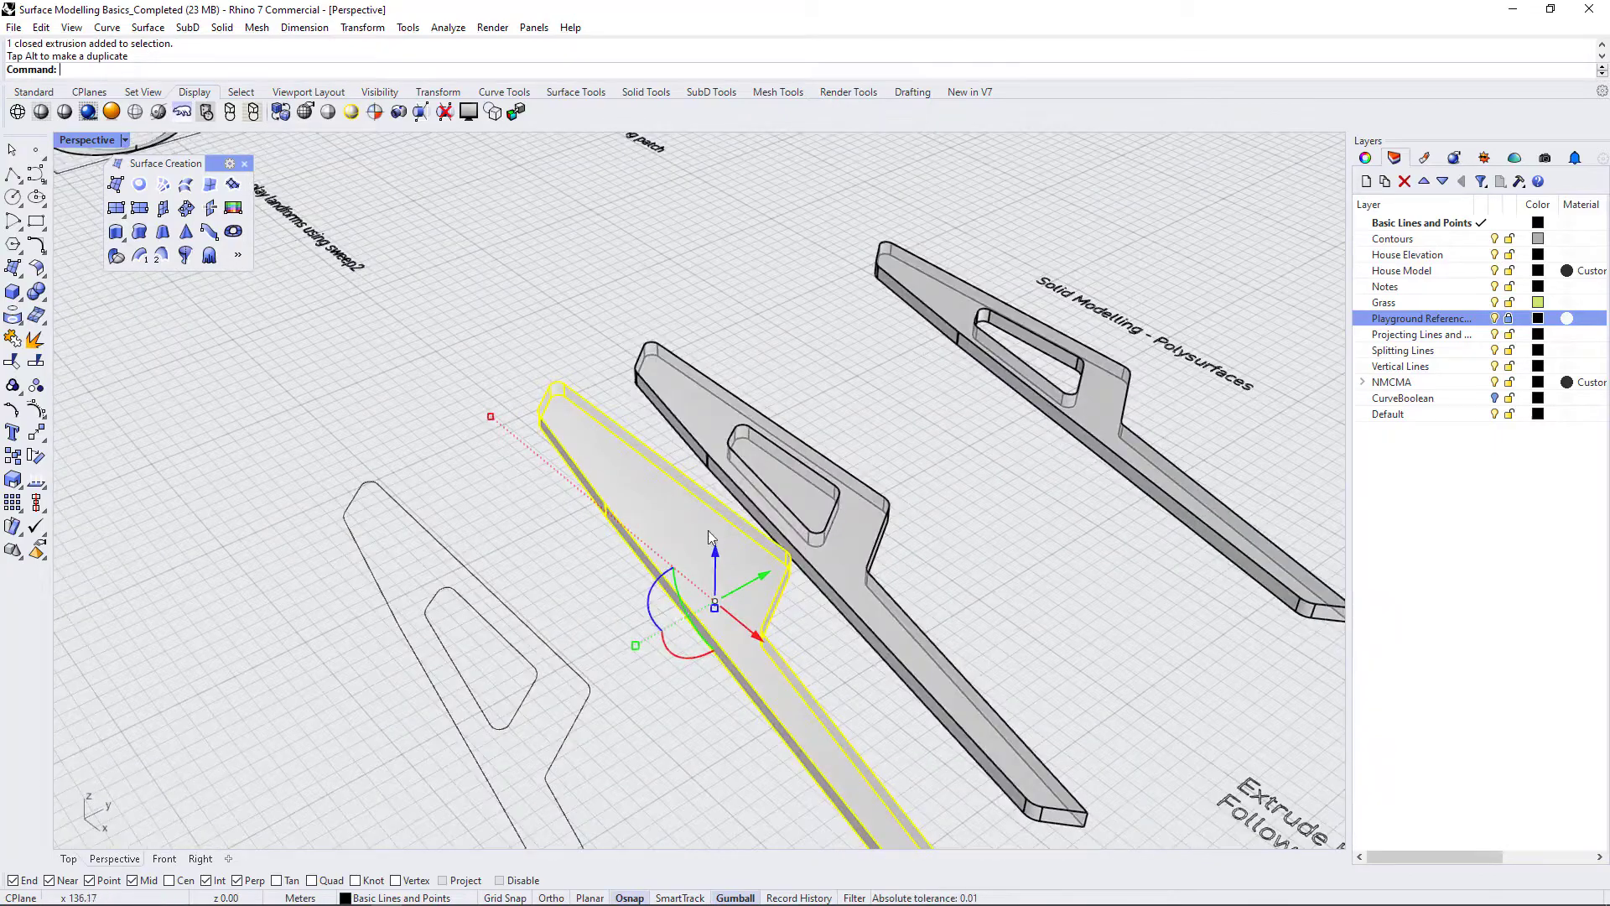
right_click_drag(661, 505, 678, 527)
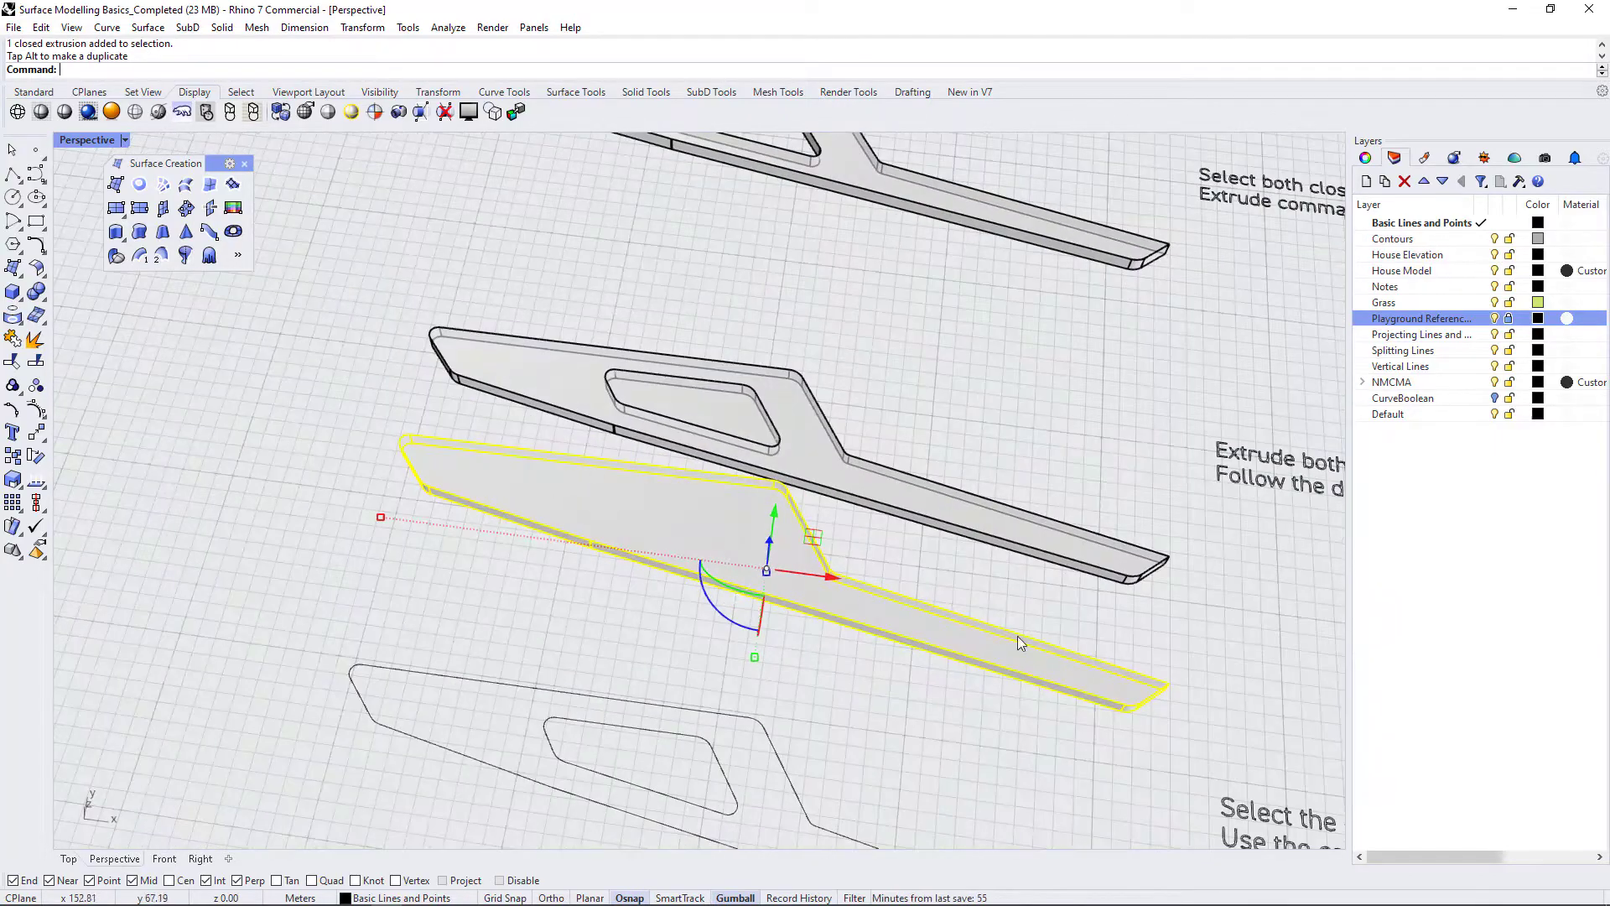
left_click(710, 419)
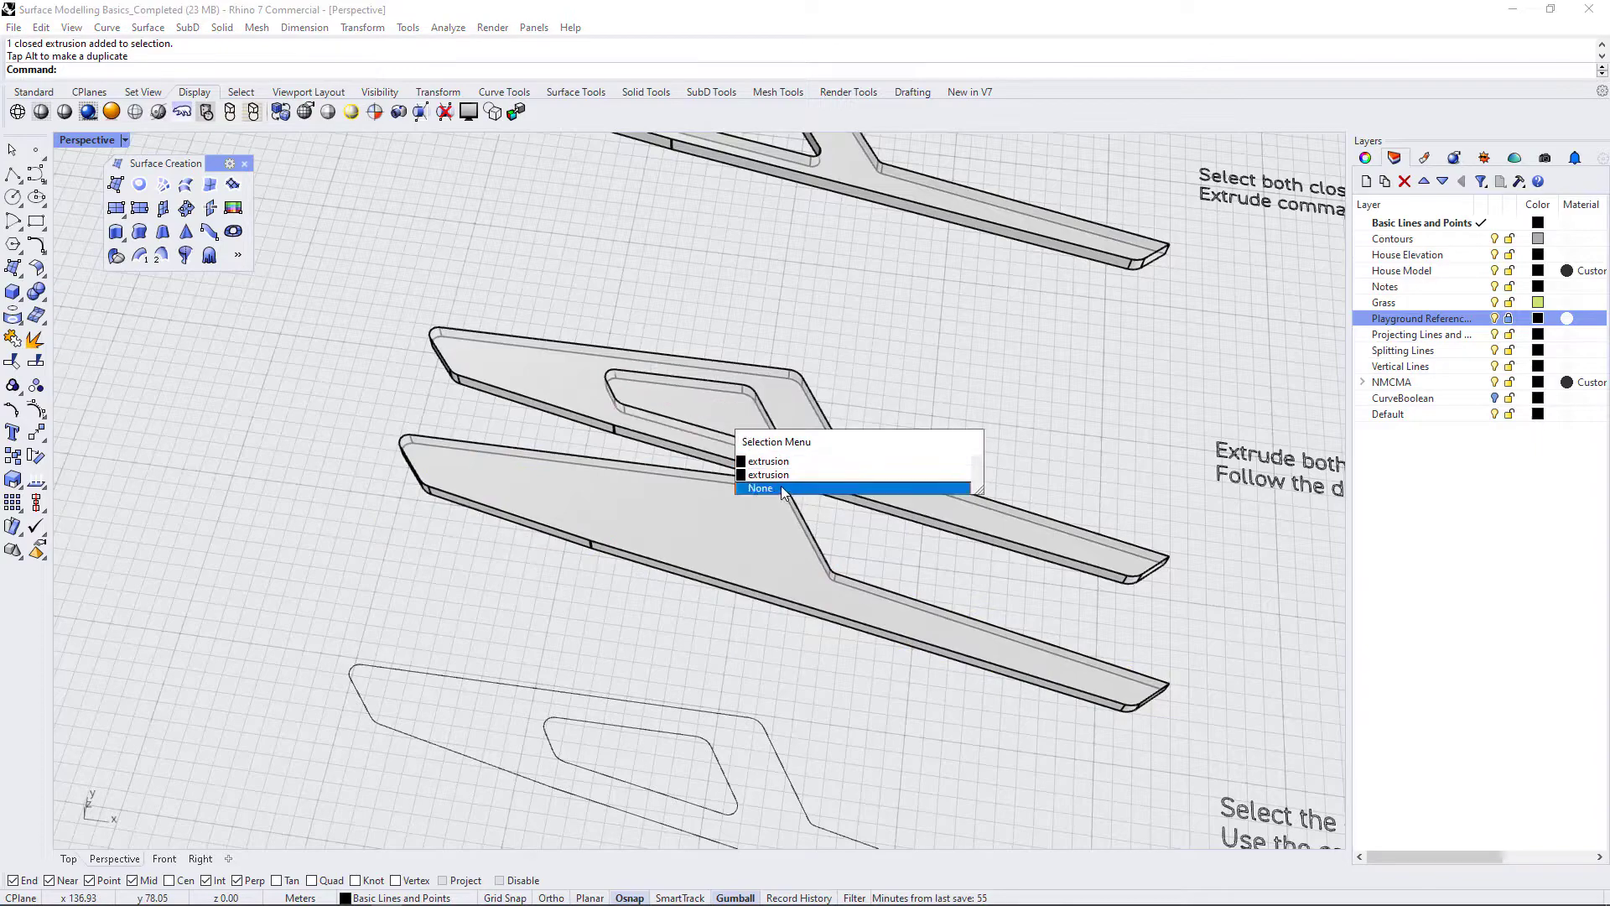
Step: Delete the duplicated outer solid in front of the third pair of polylines
left_click(671, 526)
key("Delete")
right_click_drag(742, 567, 803, 542)
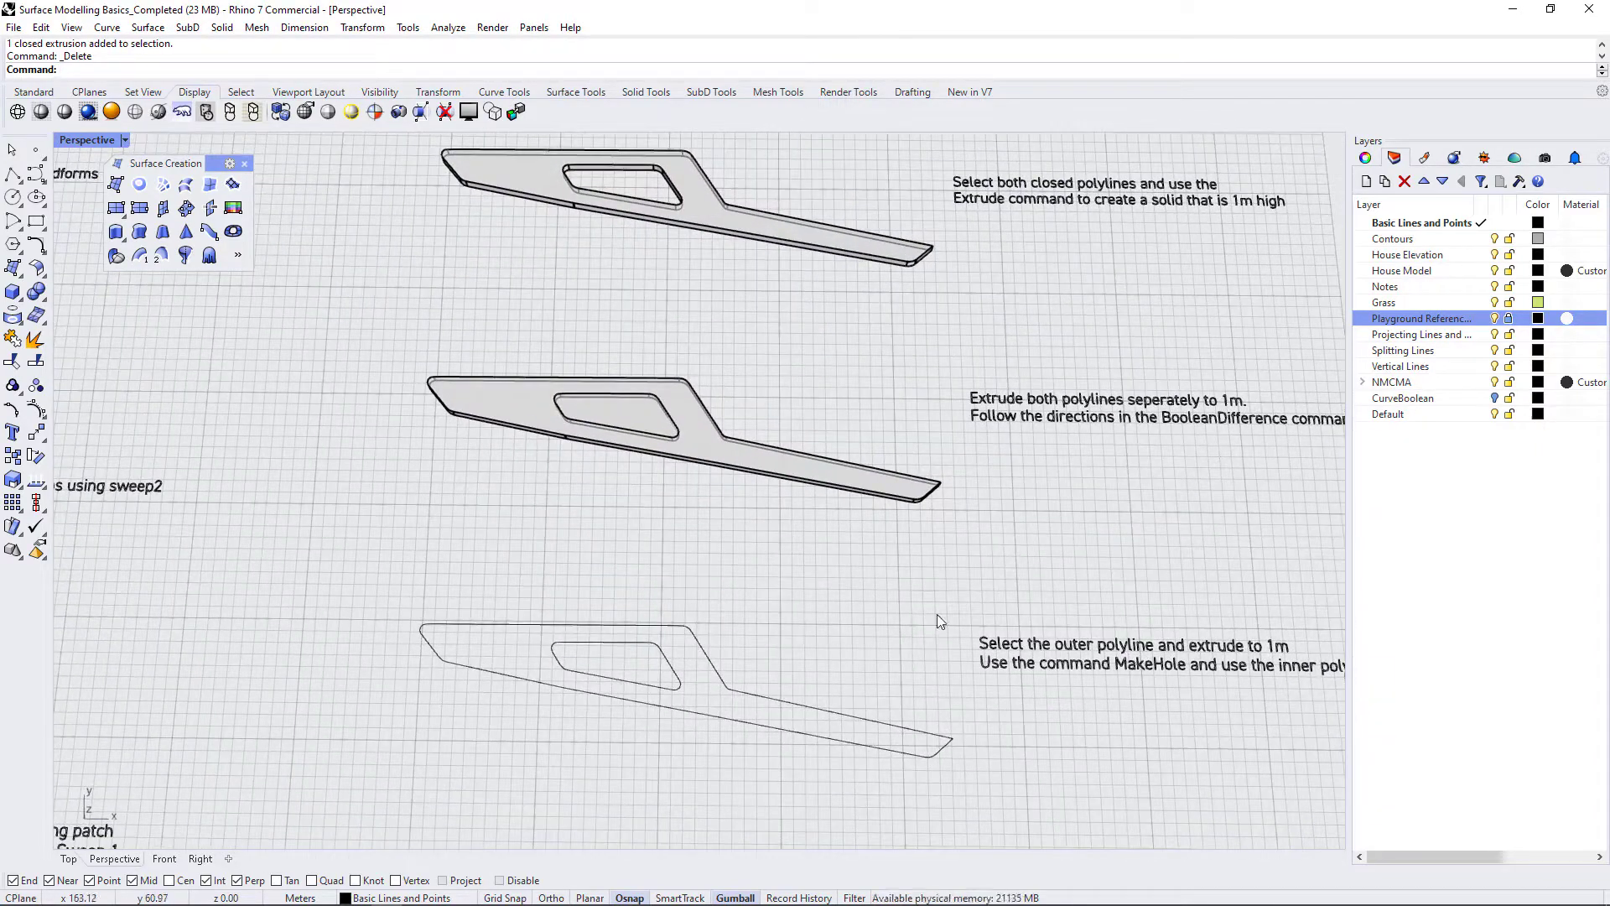
Step: Subtract the inner solid from the outer solid of the second exercise with BooleanDifference, deleting the input
left_click(44, 300)
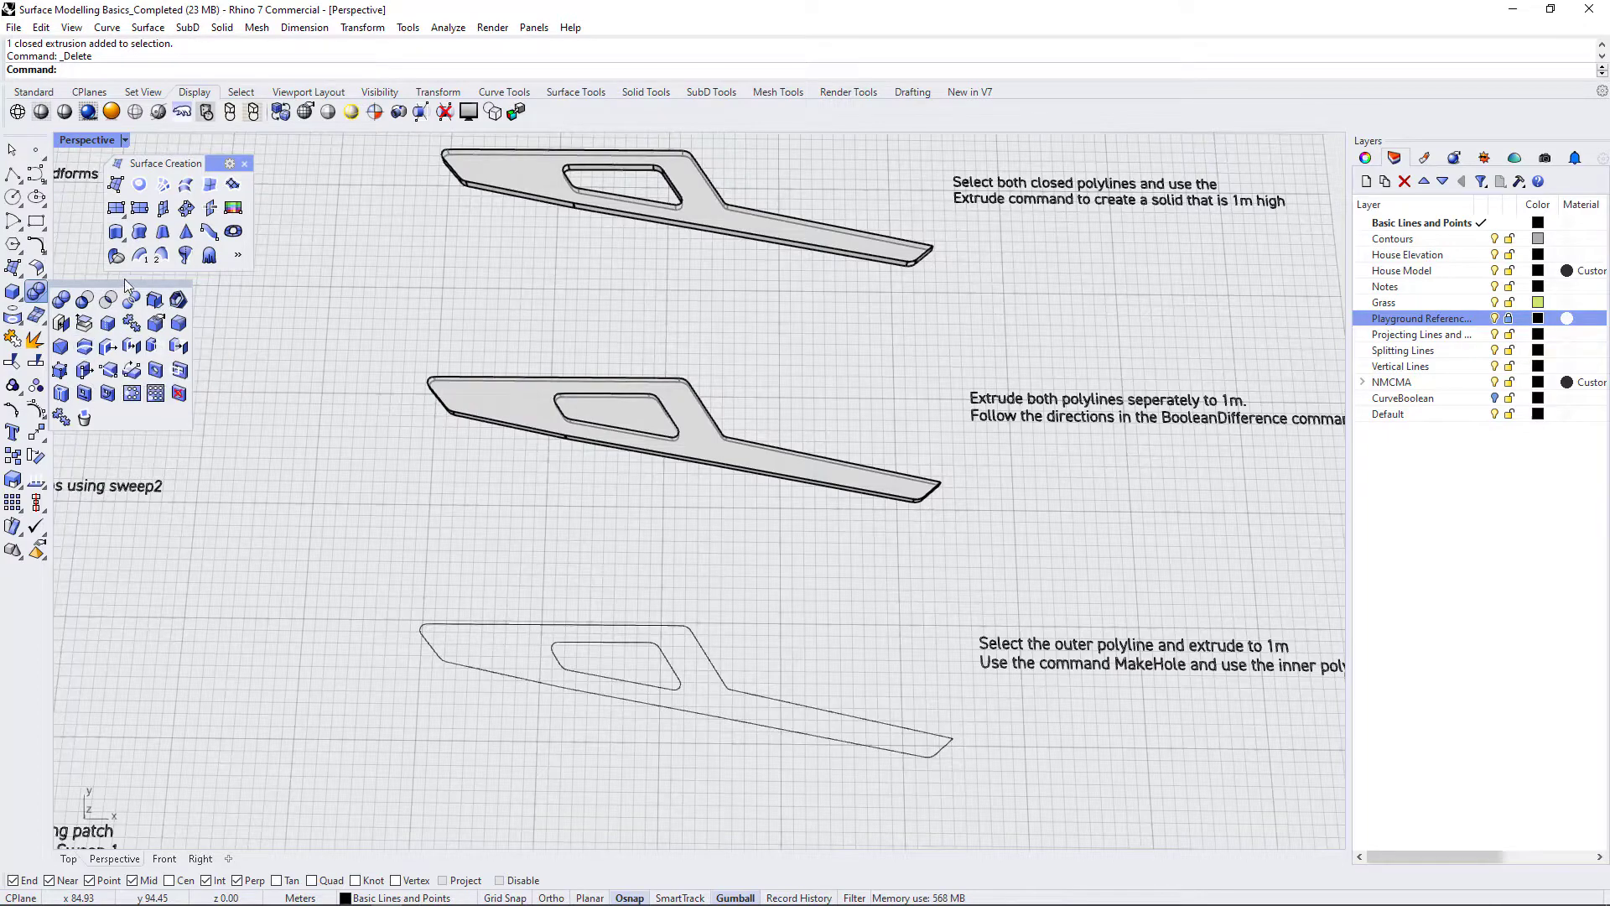
left_click(84, 301)
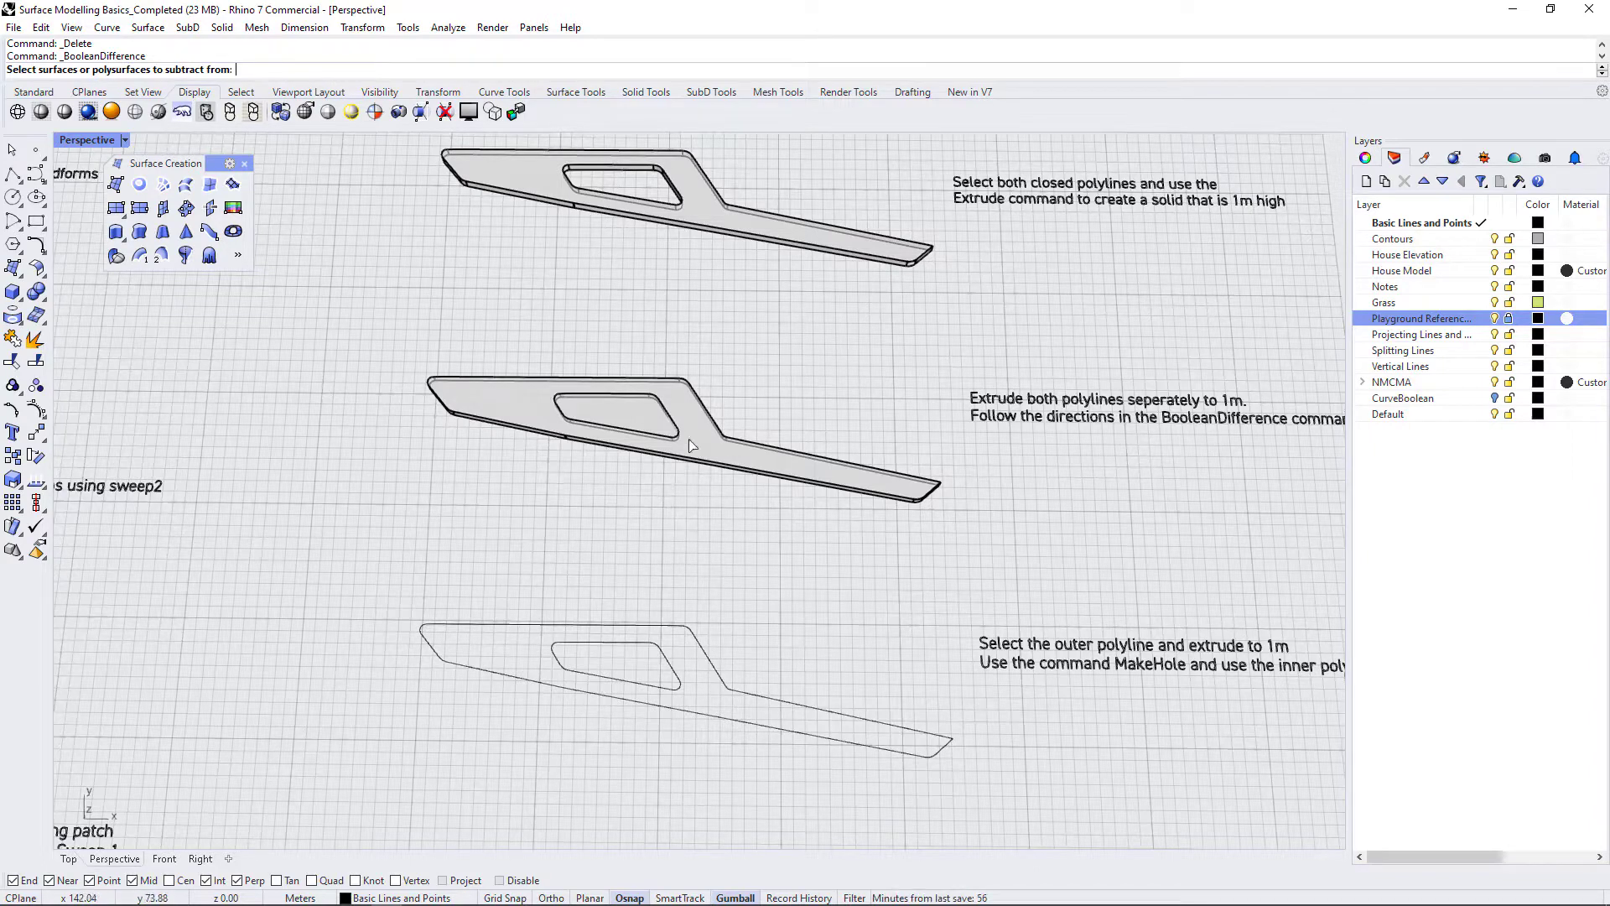
left_click(684, 413)
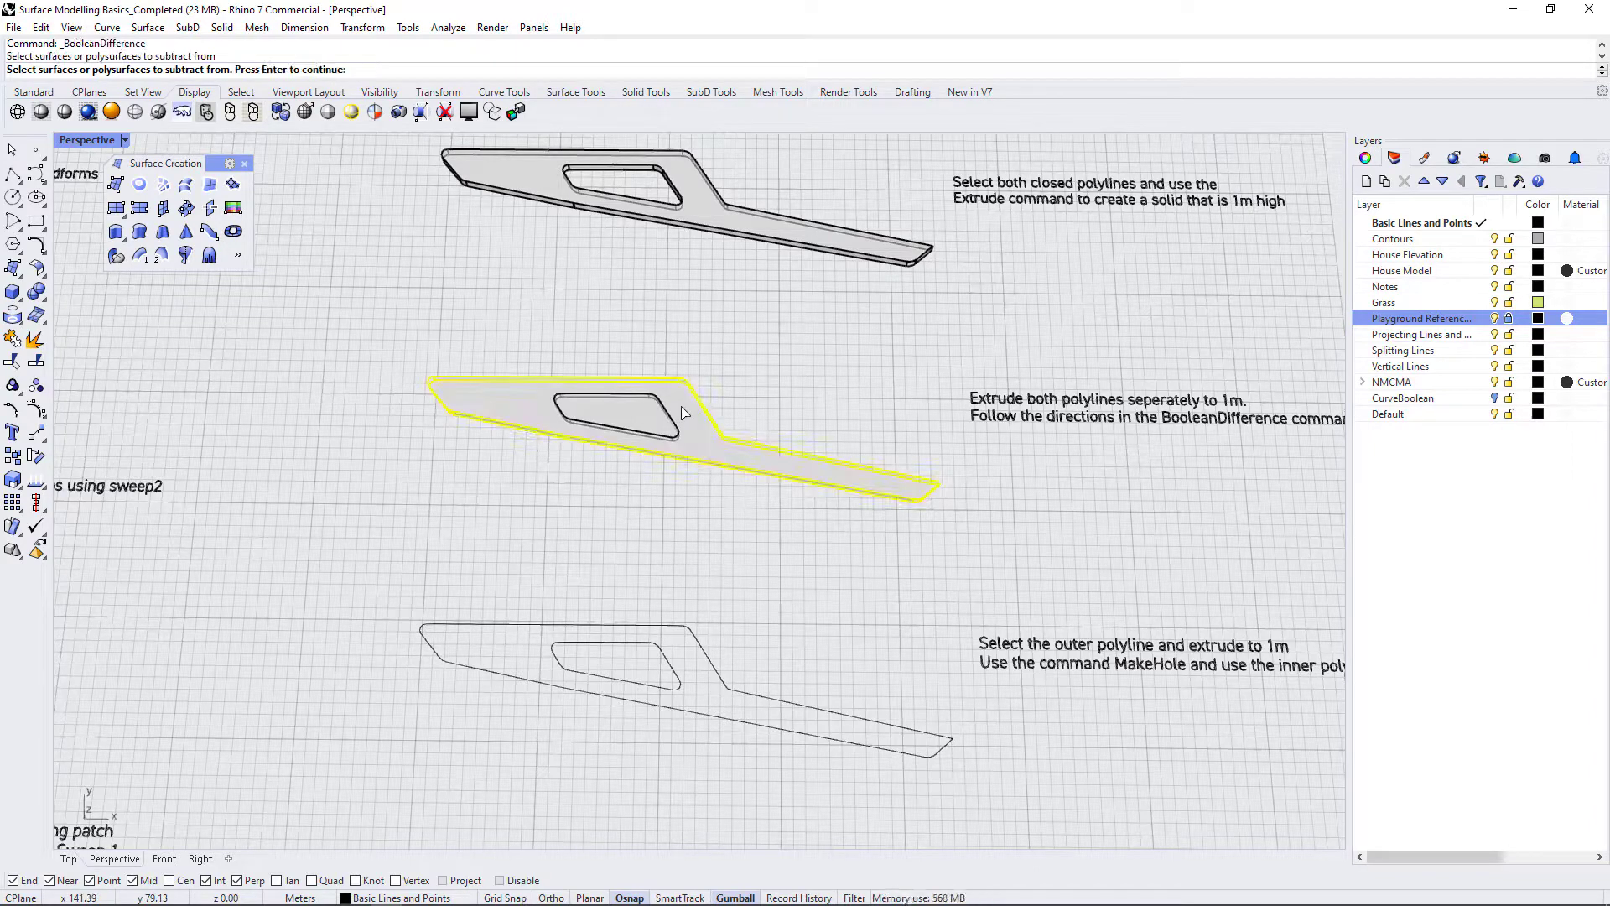
key("Return")
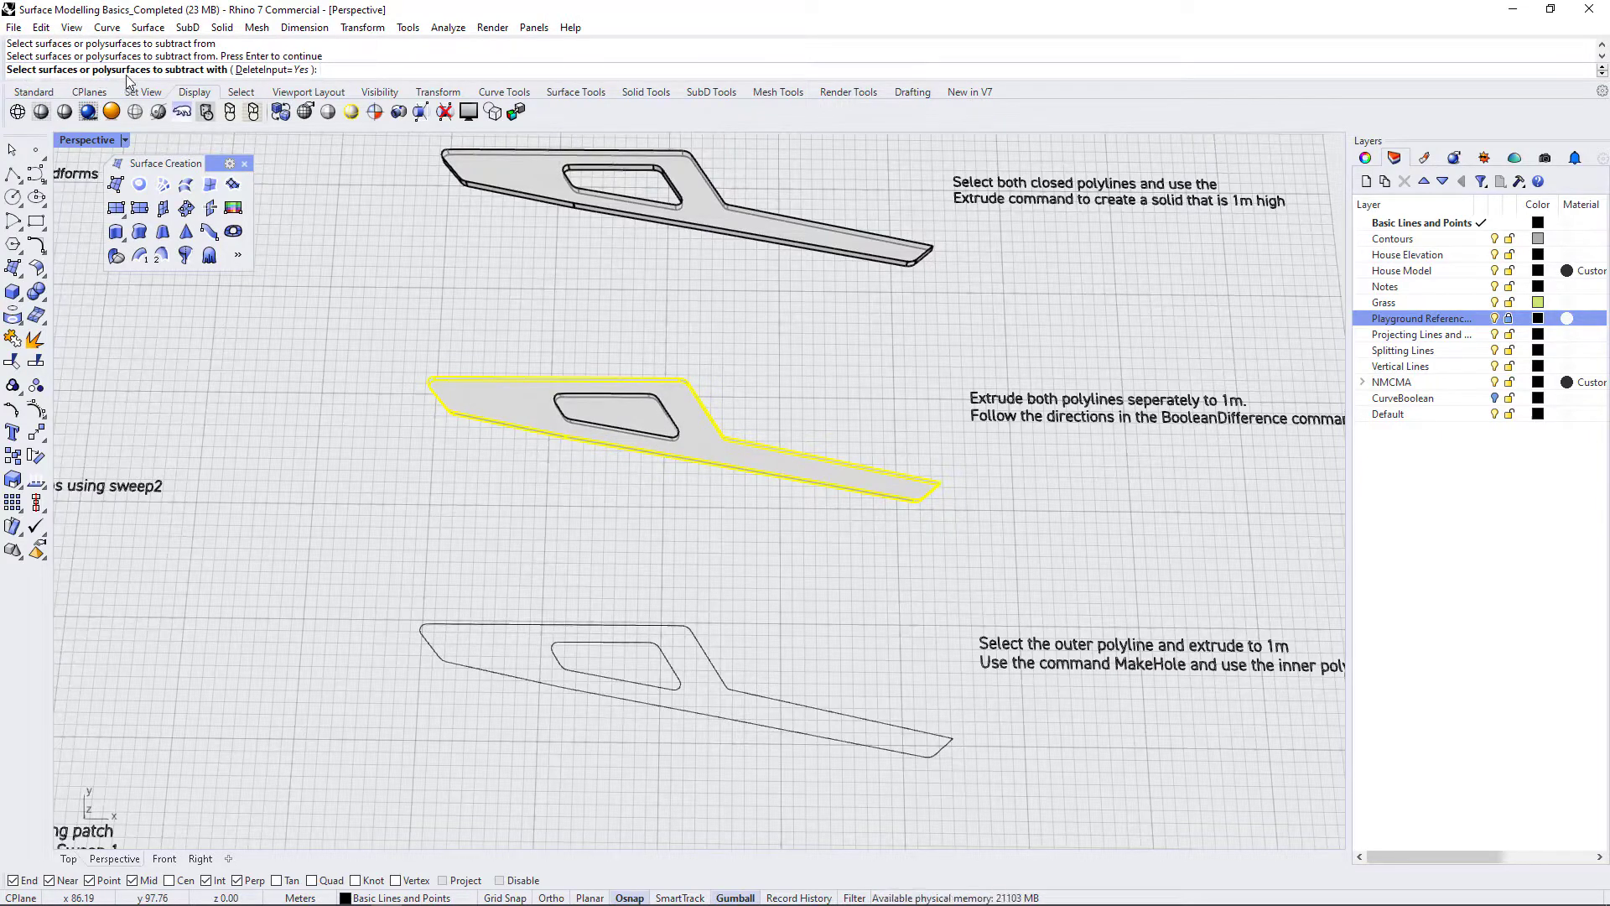
left_click(647, 422)
key("Return")
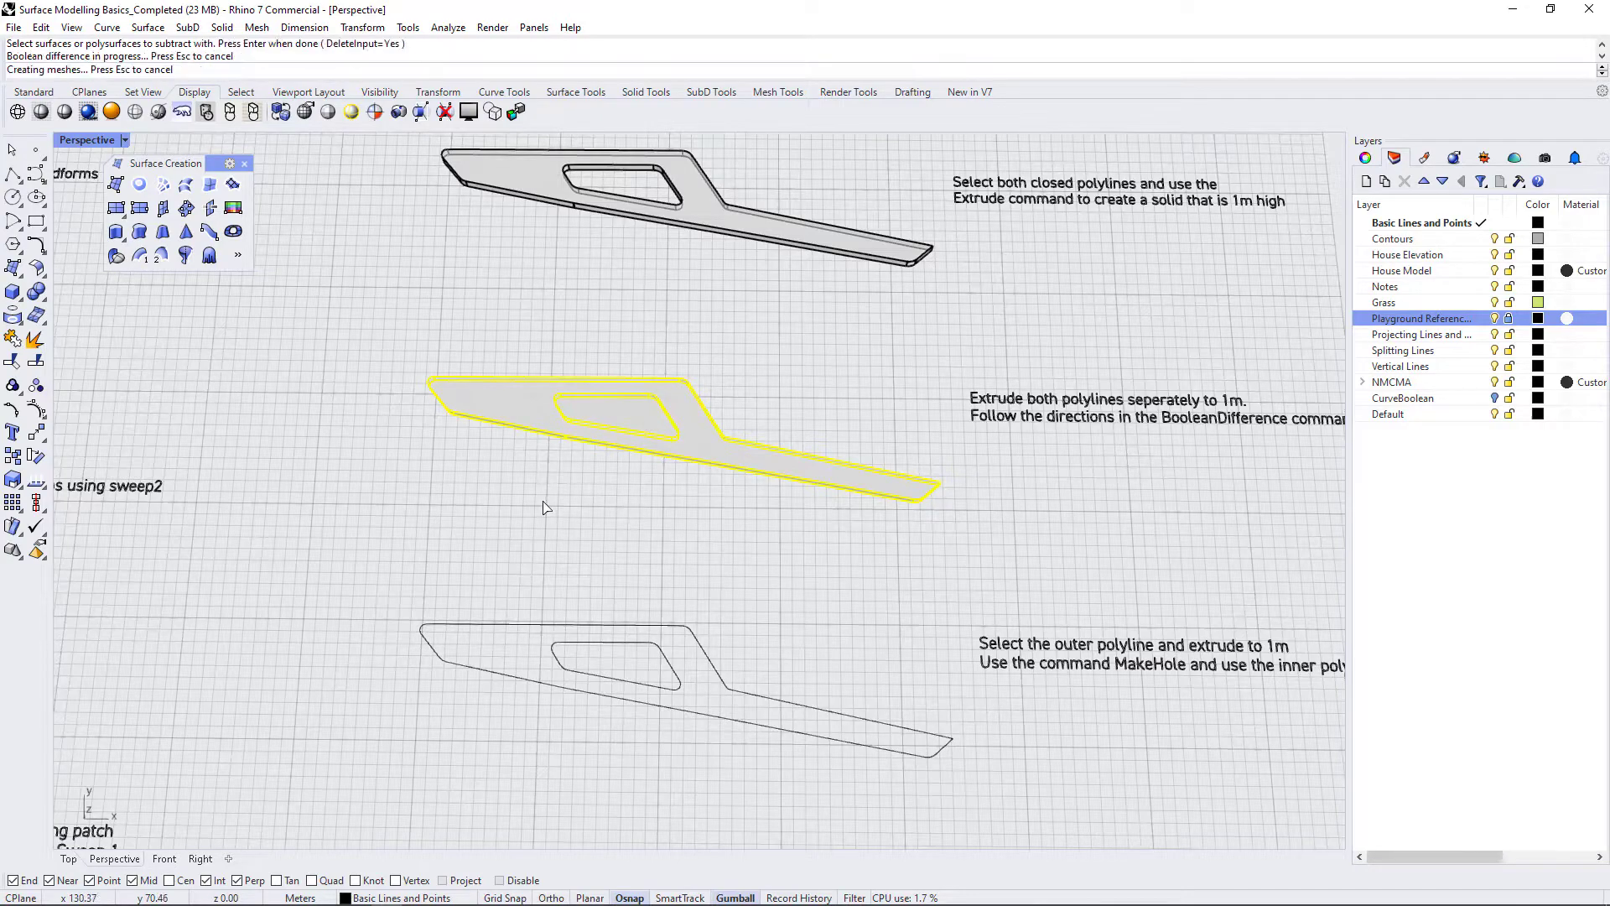
Step: Examine the opening cut through the second solid from several angles and compare it with the first solid
right_click_drag(687, 462, 919, 530)
scroll(731, 505, "up", 9)
scroll(721, 547, "down", 5)
right_click_drag(718, 586, 762, 634)
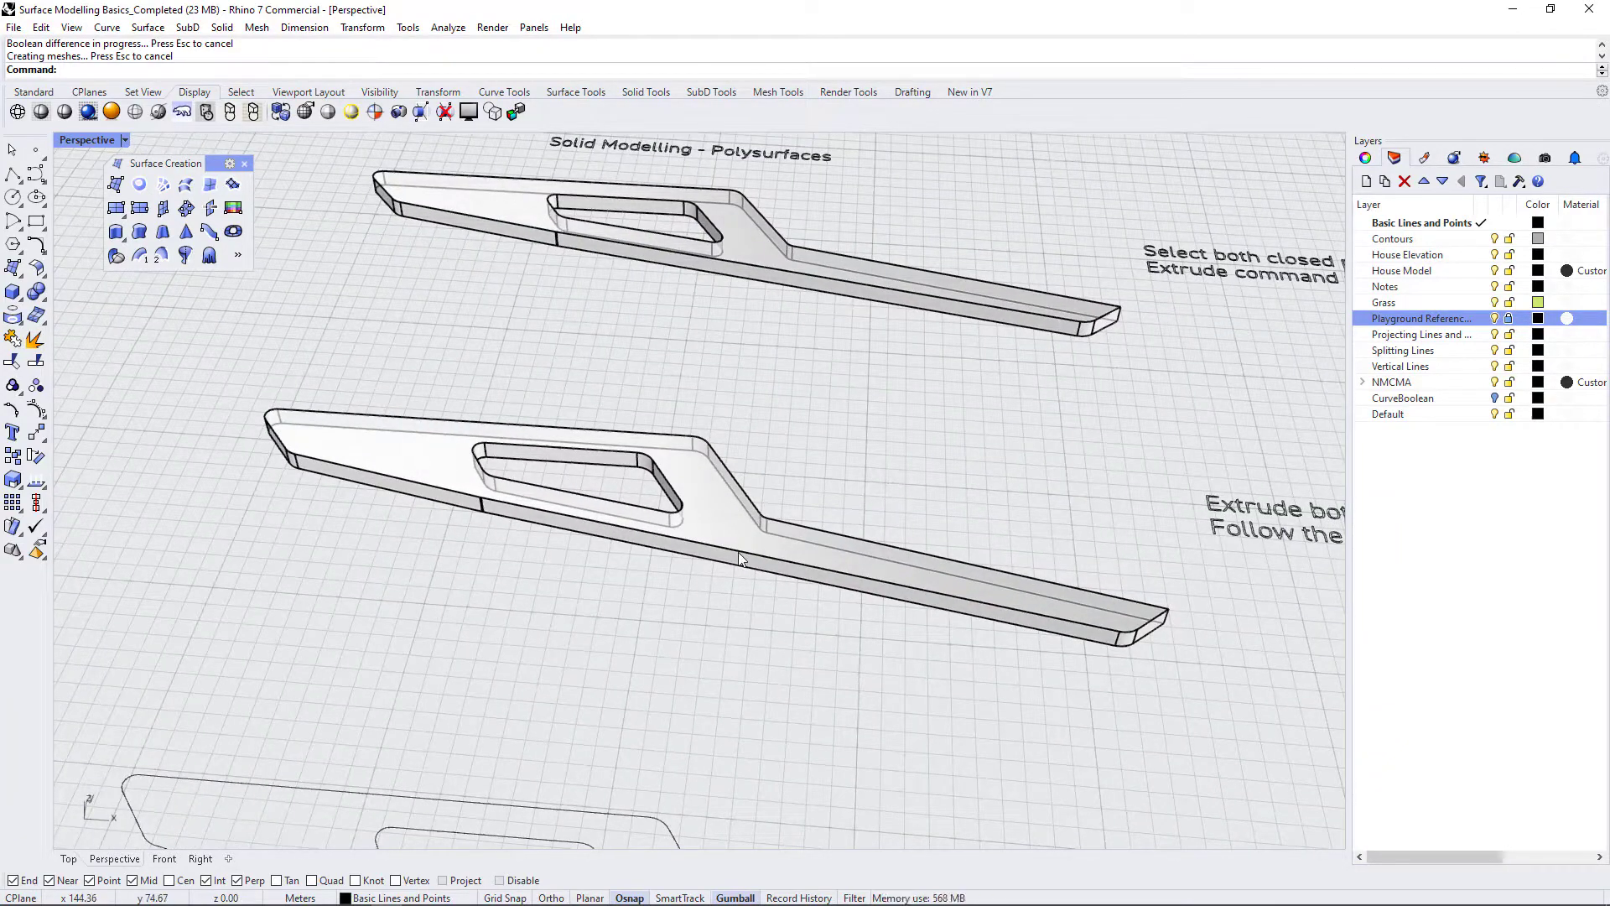
right_click_drag(723, 515, 685, 505)
right_click_drag(847, 404, 601, 464)
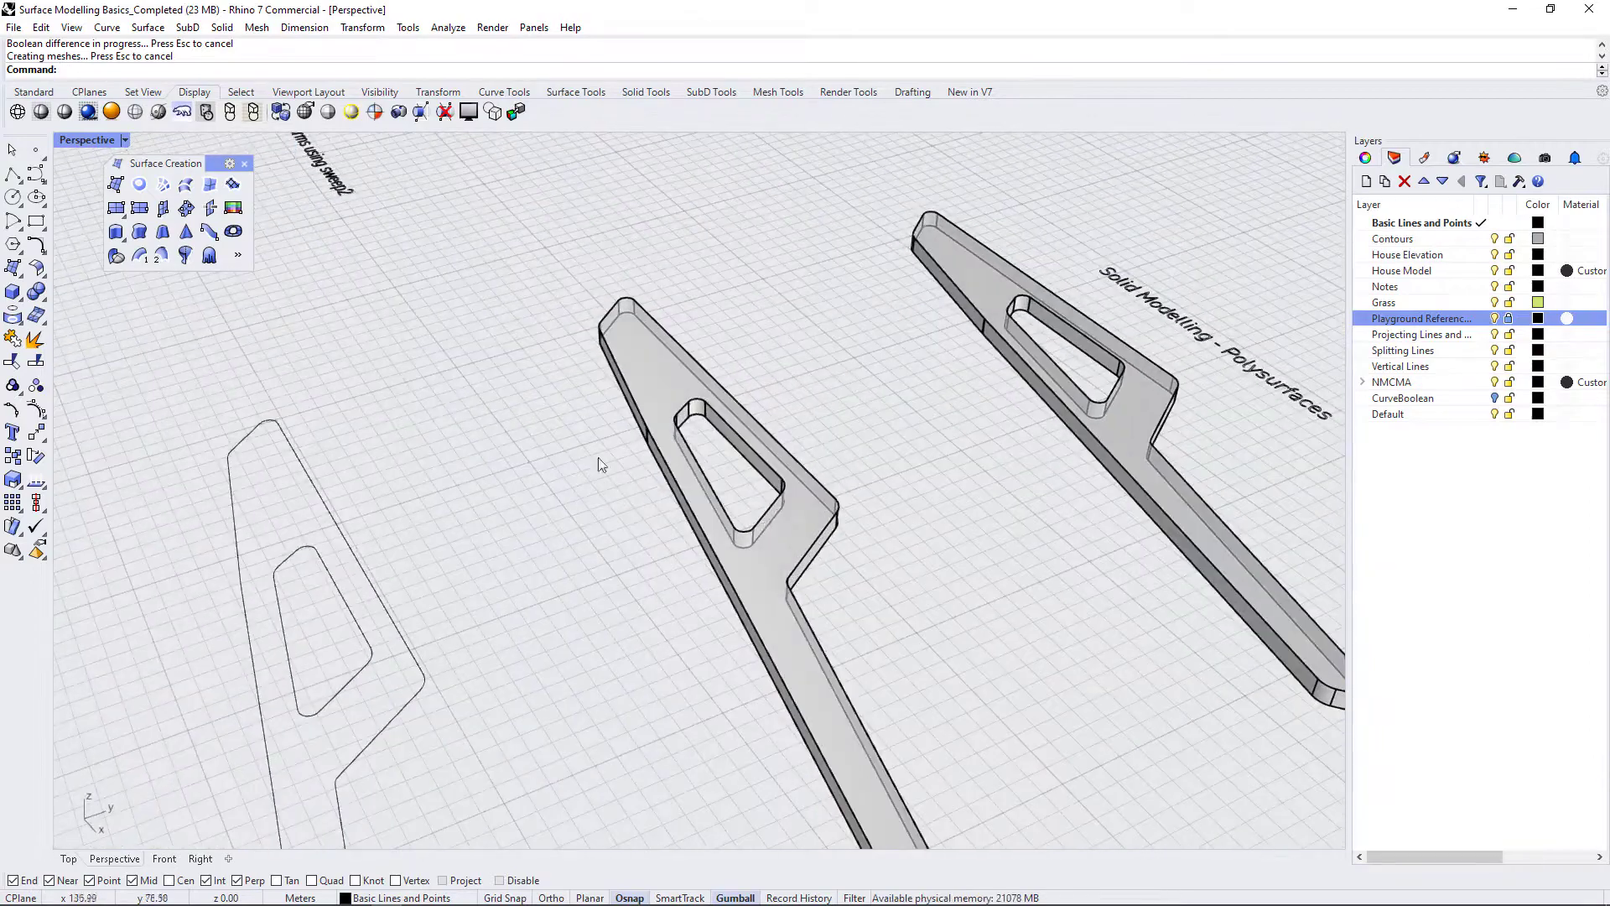
scroll(601, 464, "down", 2)
scroll(993, 426, "up", 3)
scroll(973, 415, "down", 4)
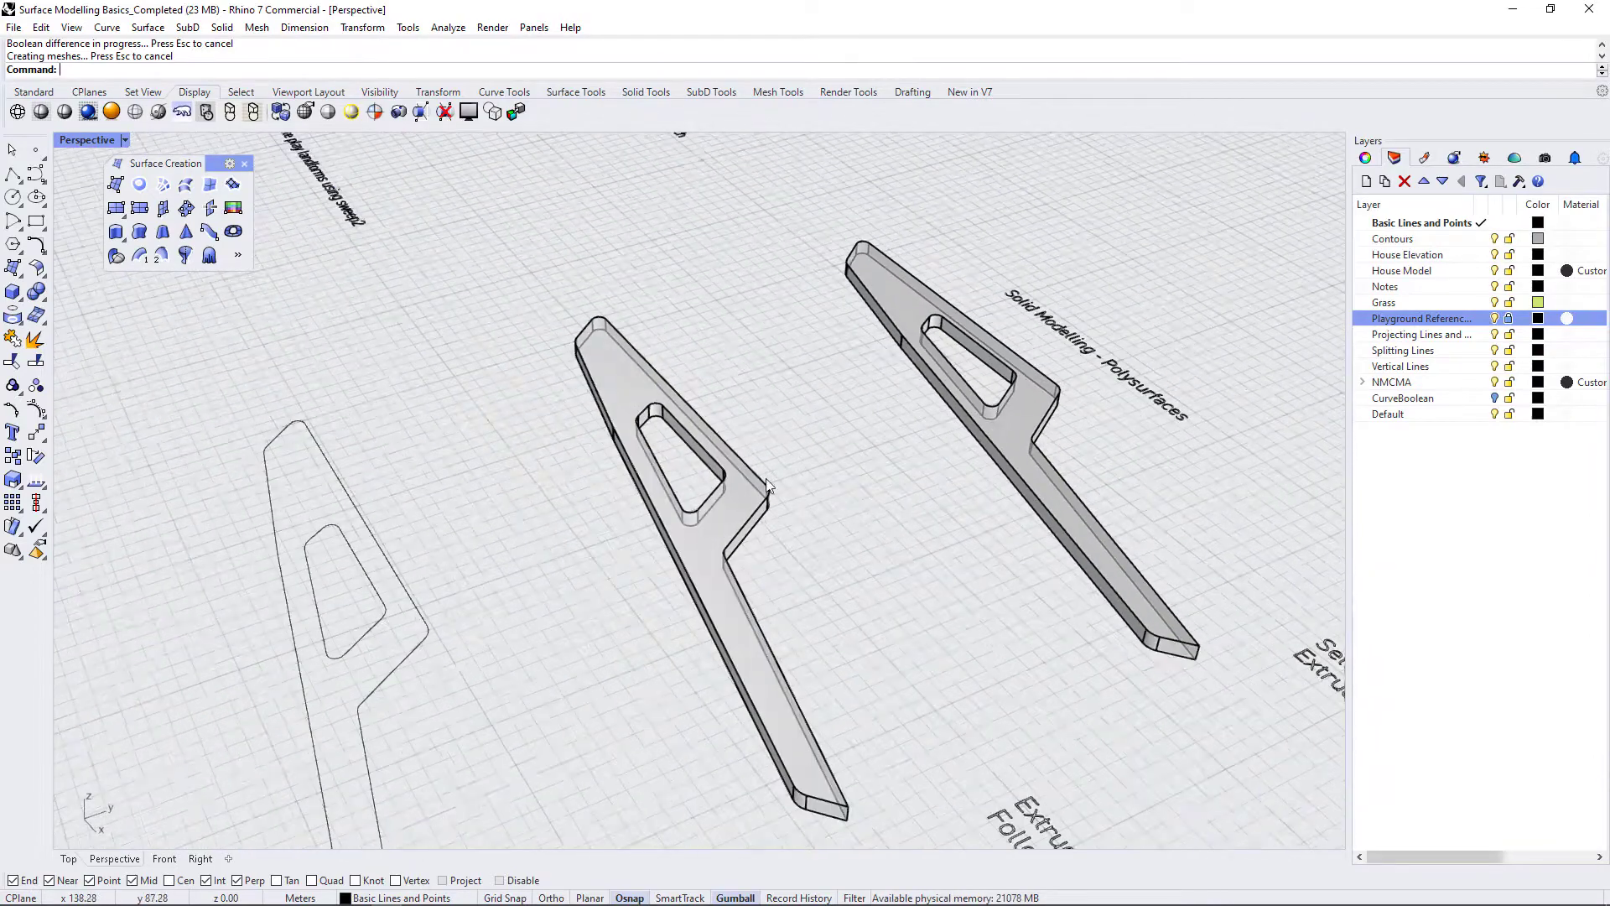
right_click_drag(763, 489, 906, 543)
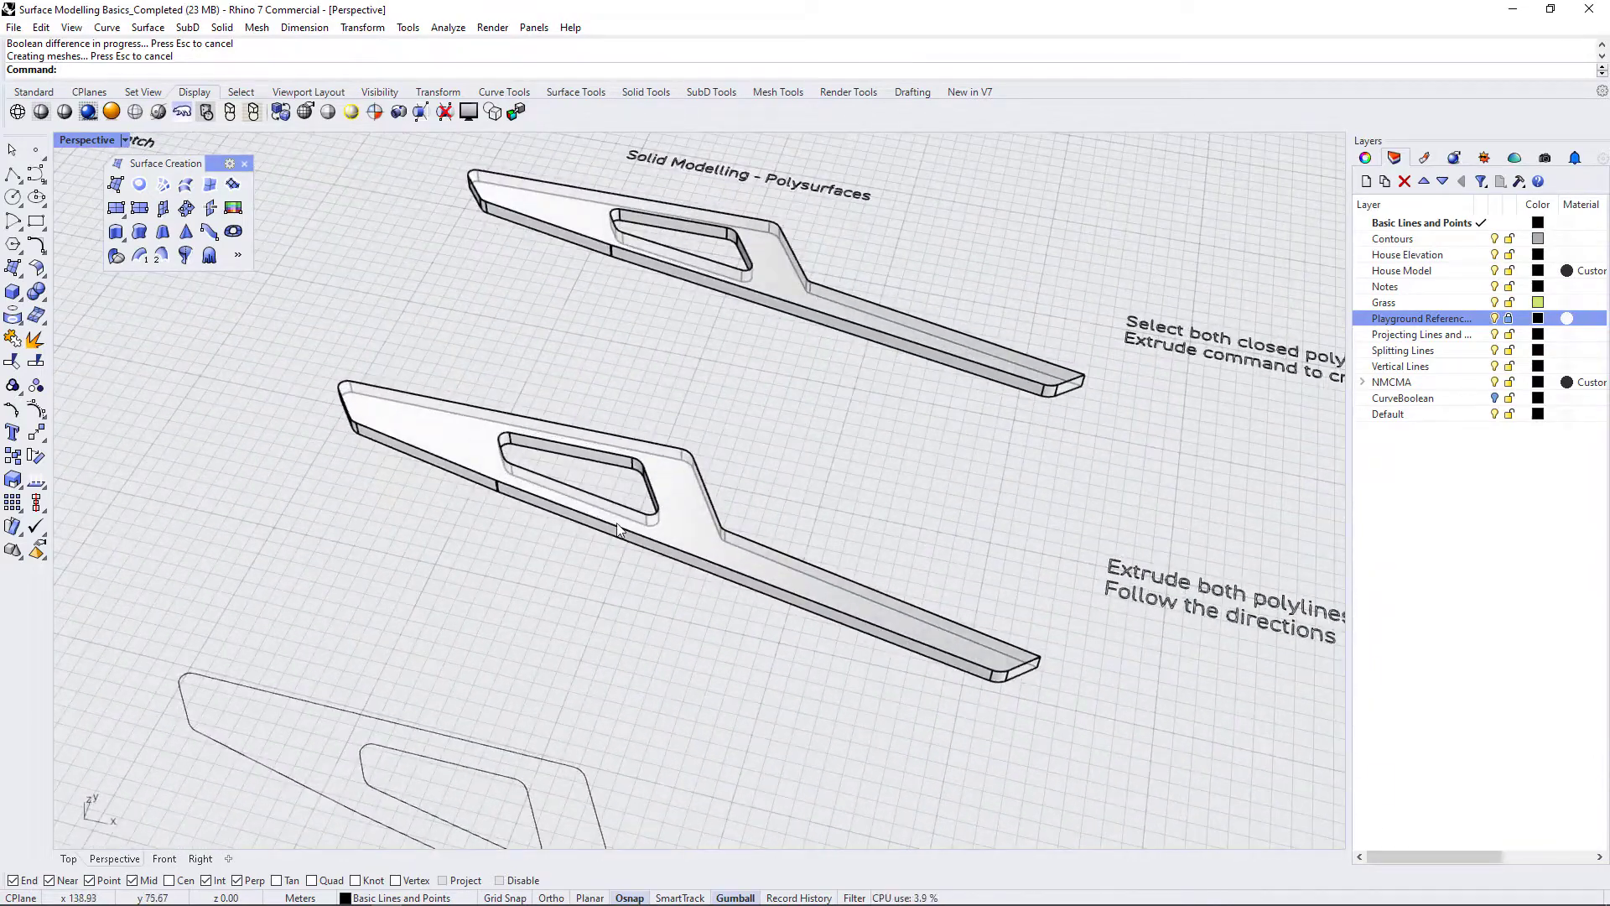
right_click_drag(528, 454, 620, 587)
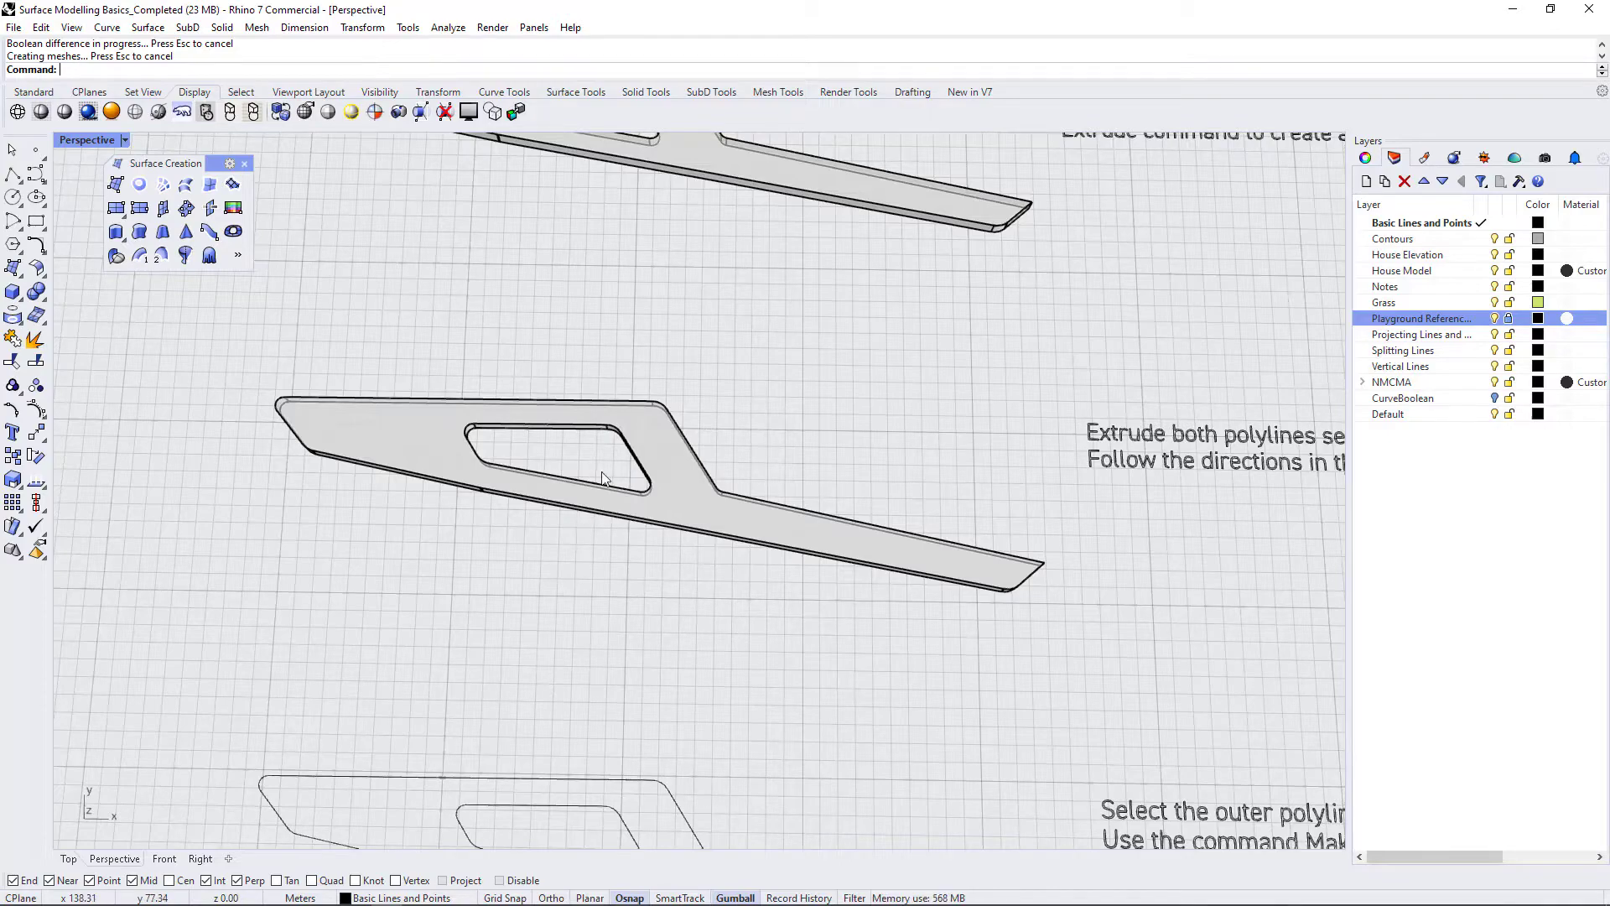
right_click_drag(697, 501, 638, 669)
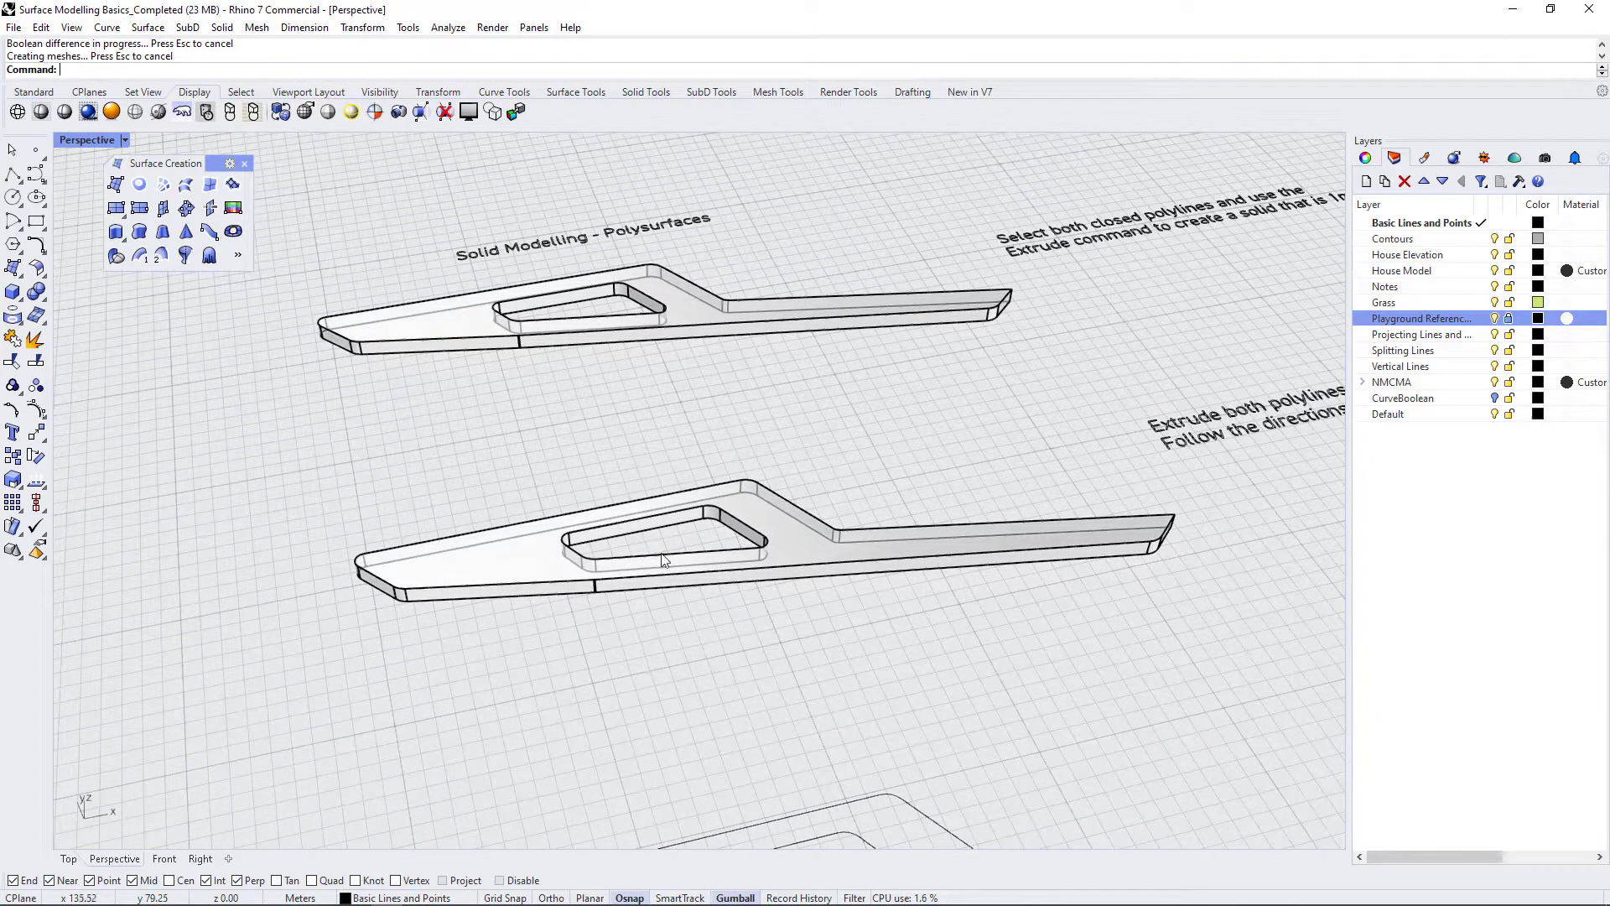
right_click_drag(712, 547, 537, 510)
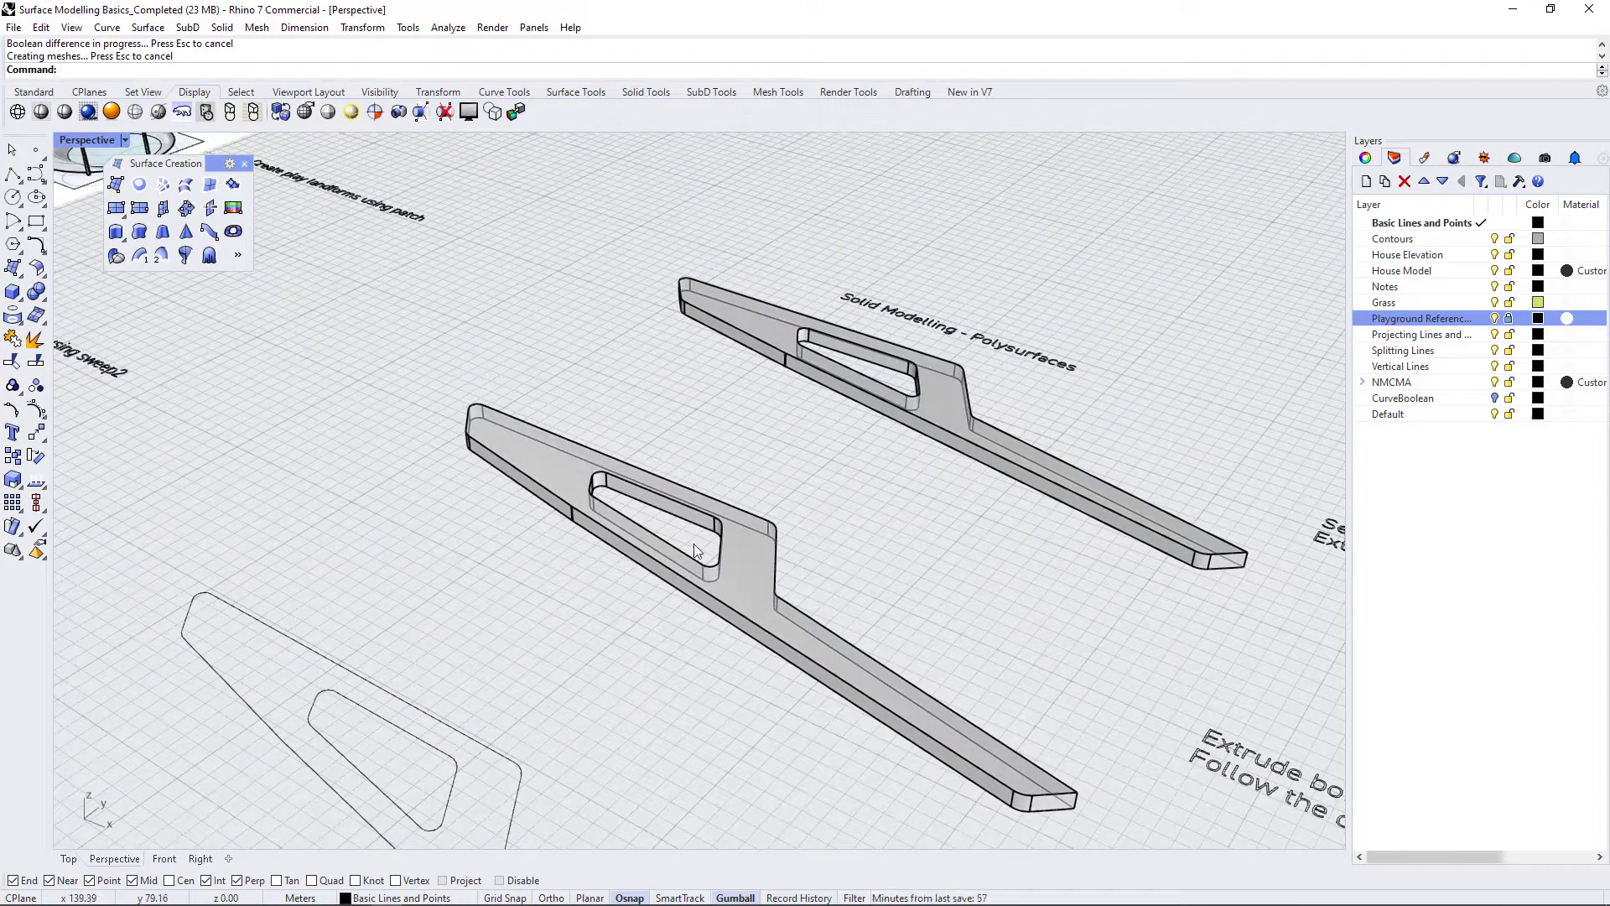
Step: Extrude only the outer polyline of the MakeHole exercise 1 m as a solid
scroll(682, 410, "down", 6)
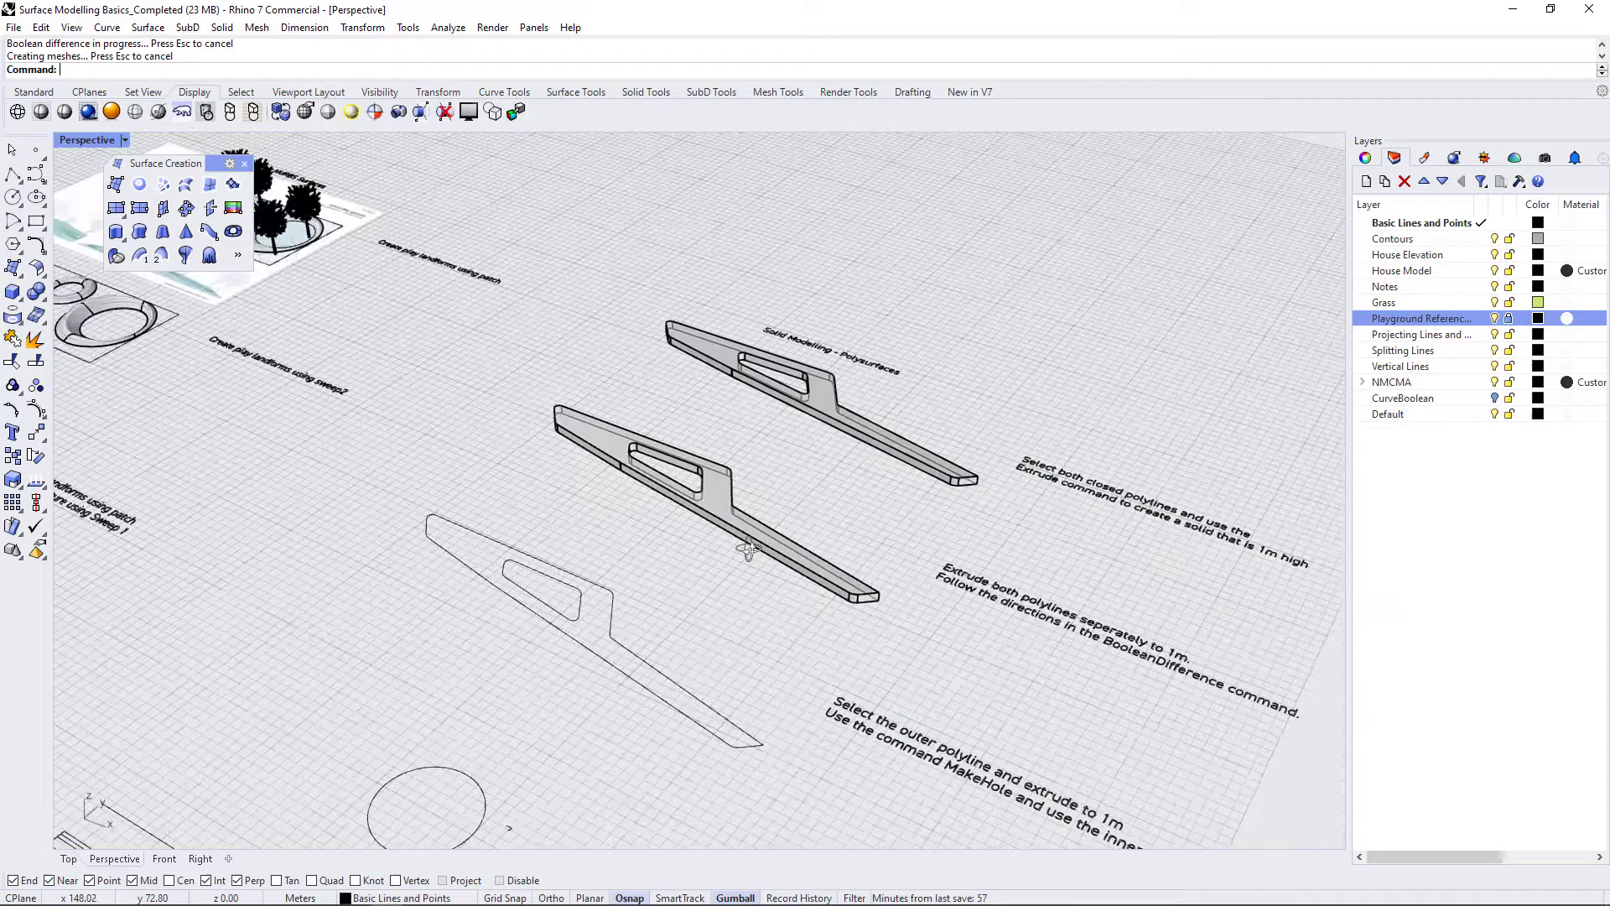
right_click_drag(748, 546, 846, 628)
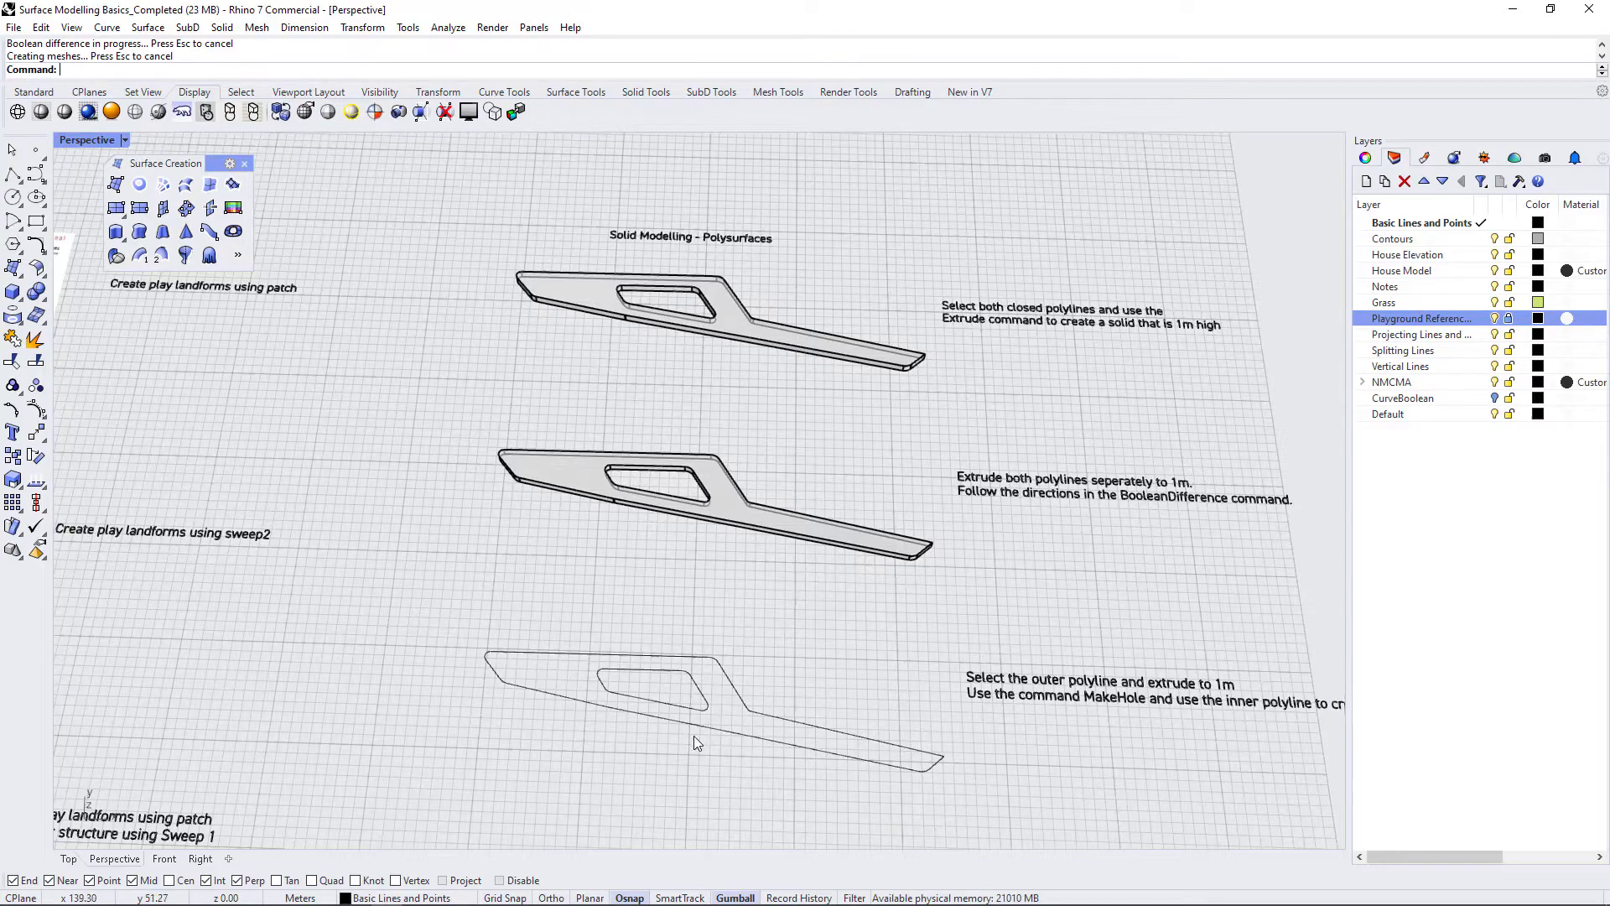
right_click_drag(934, 766, 1114, 766)
scroll(985, 679, "down", 4)
scroll(958, 758, "up", 4)
scroll(752, 617, "up", 6)
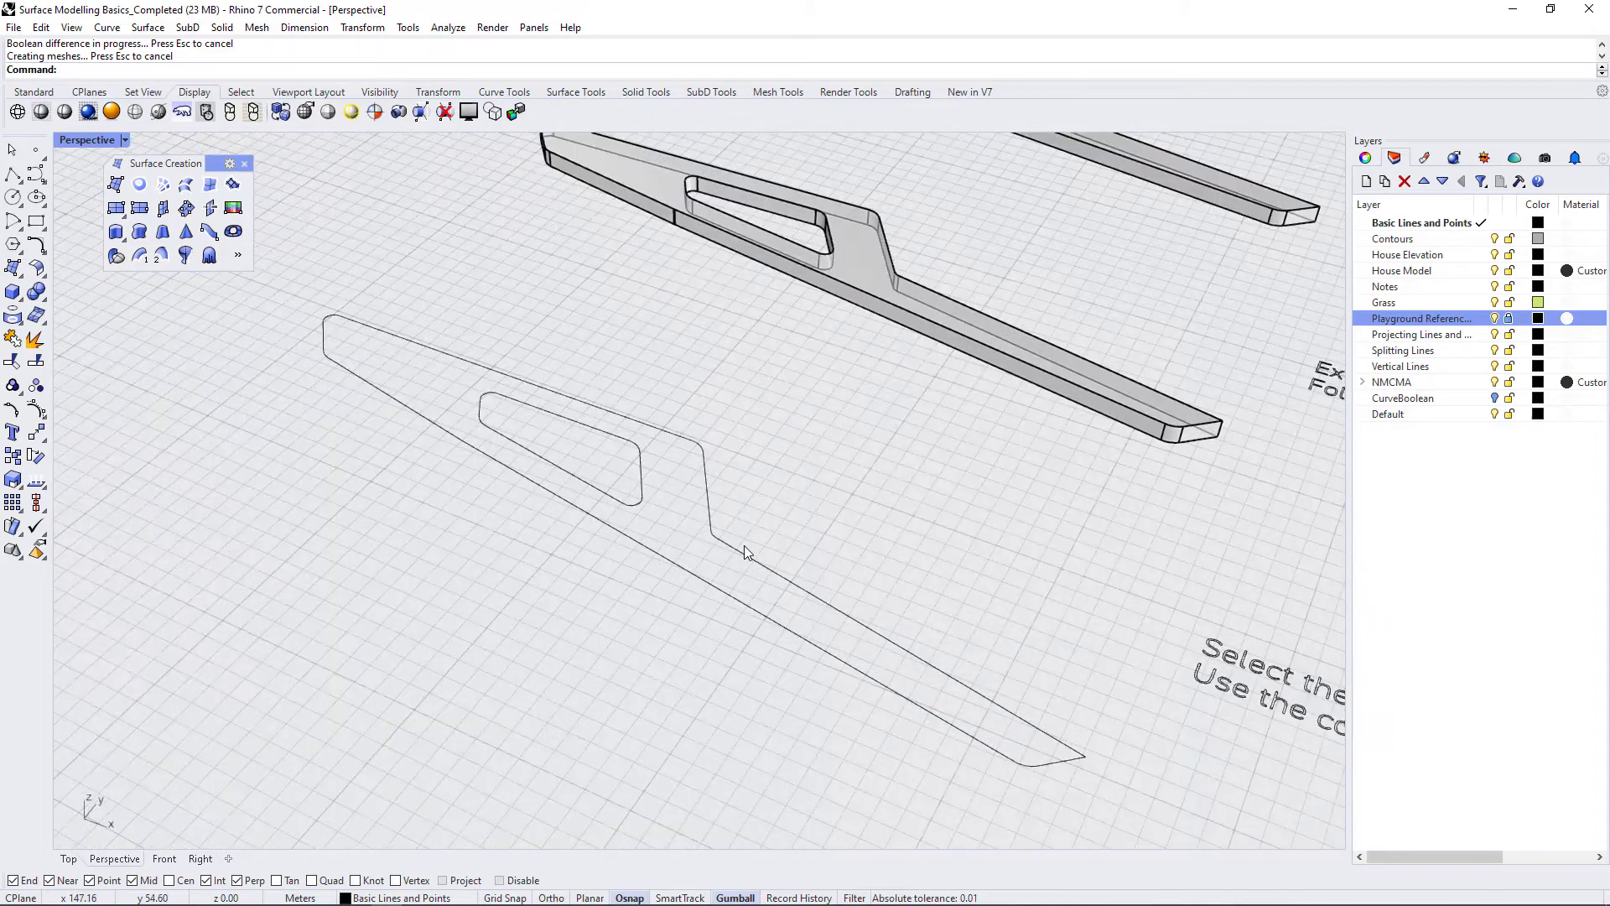
left_click(743, 547)
type("EXt")
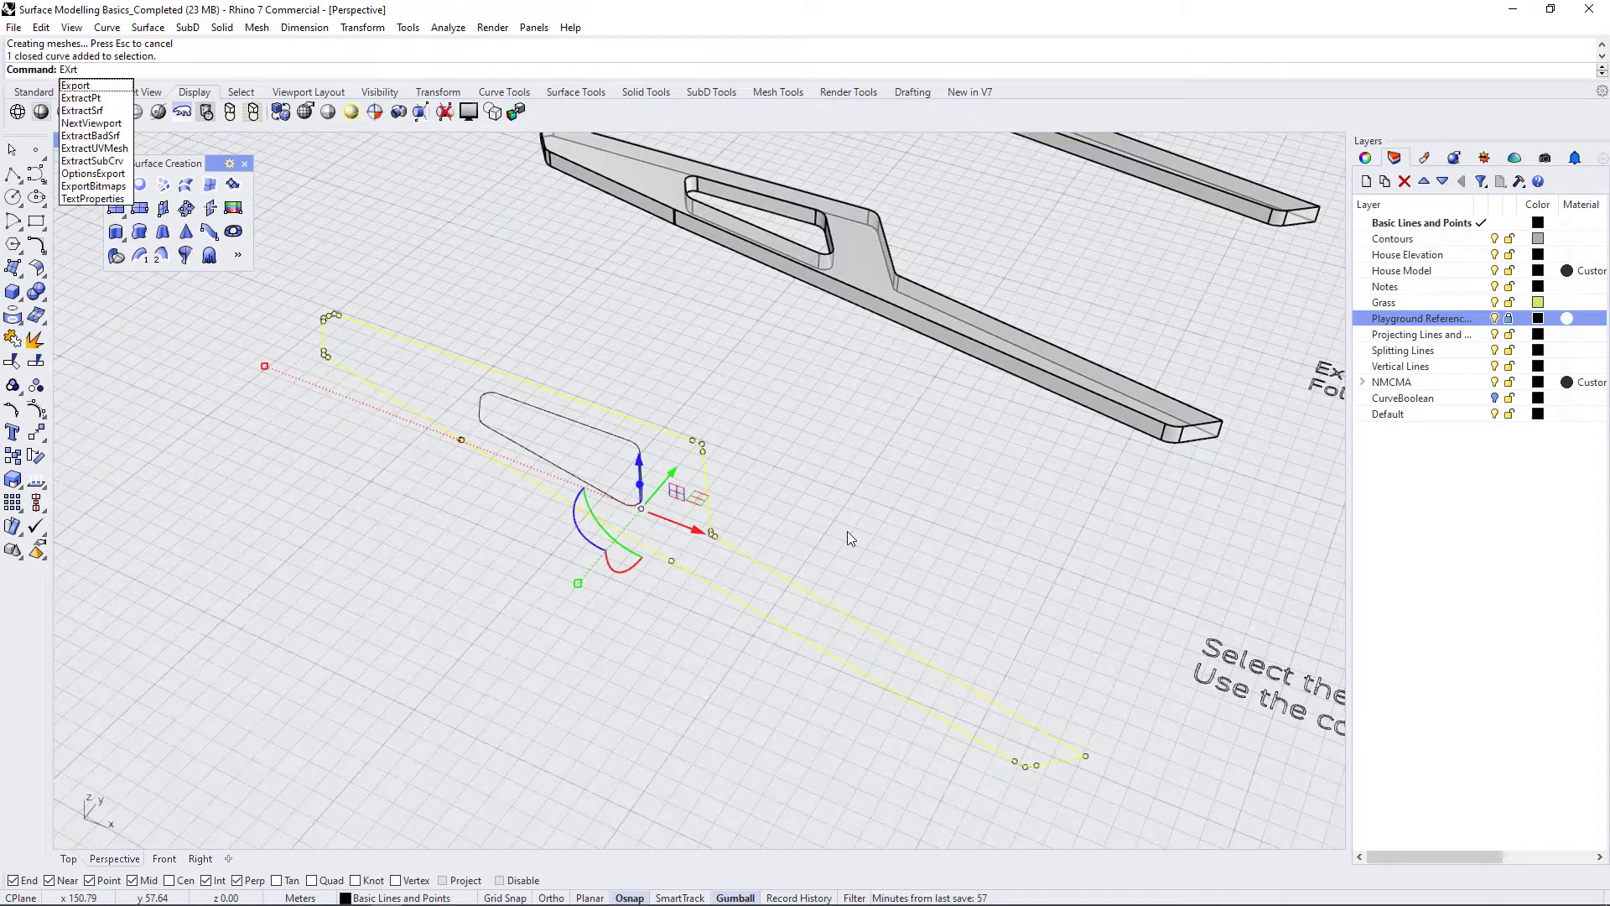
key("Return")
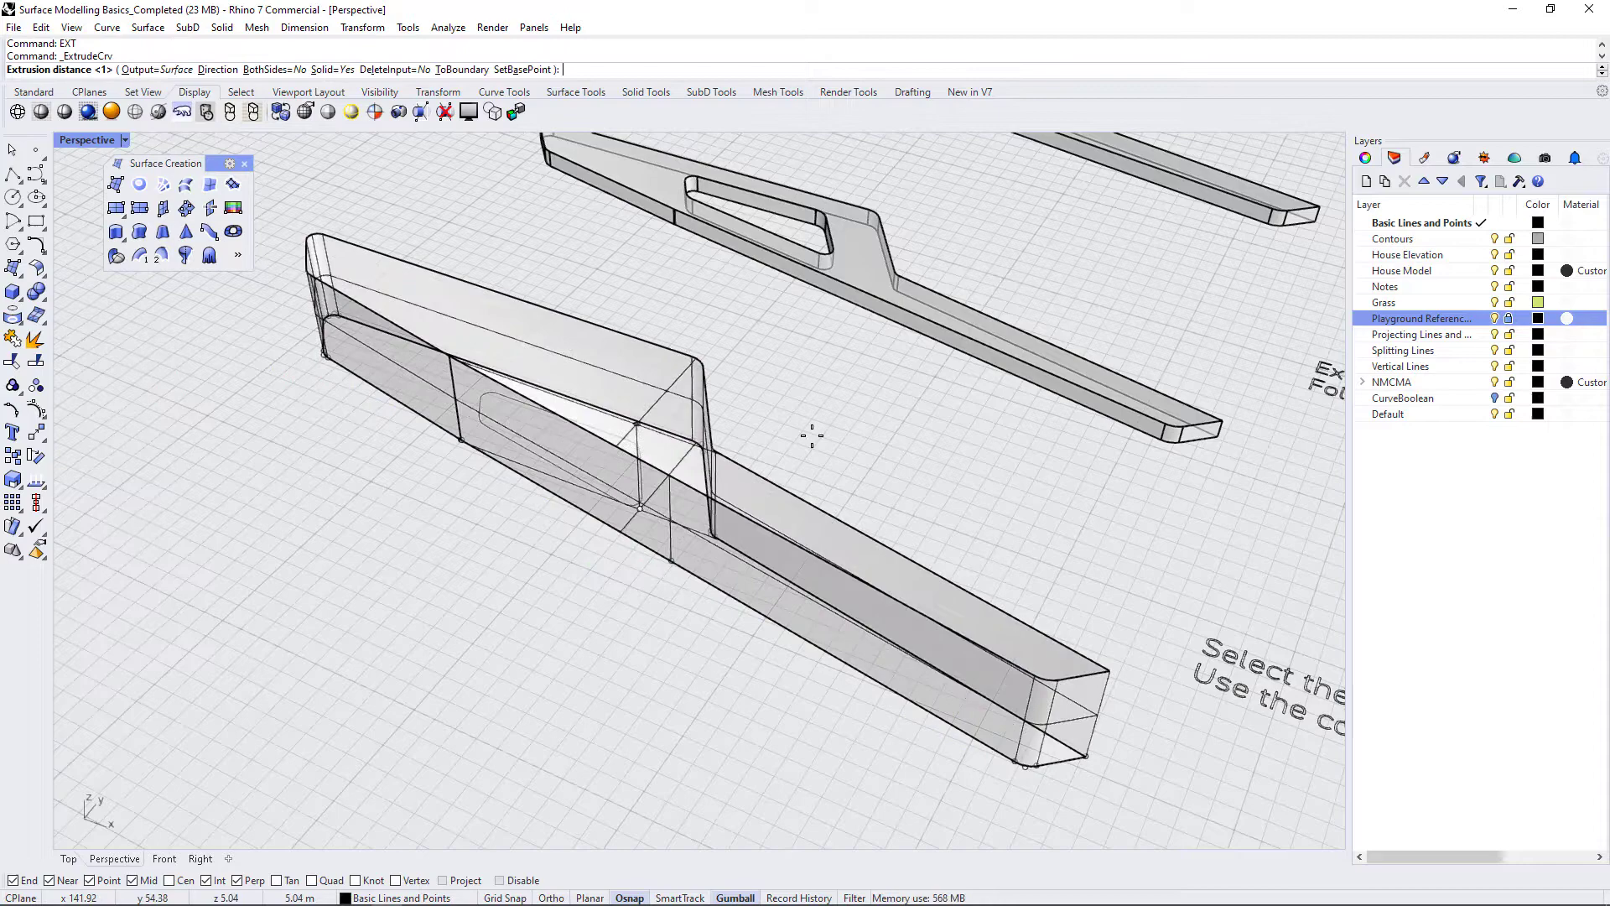
key("Return")
right_click_drag(574, 422, 647, 696)
key("Escape")
right_click_drag(867, 753, 849, 773)
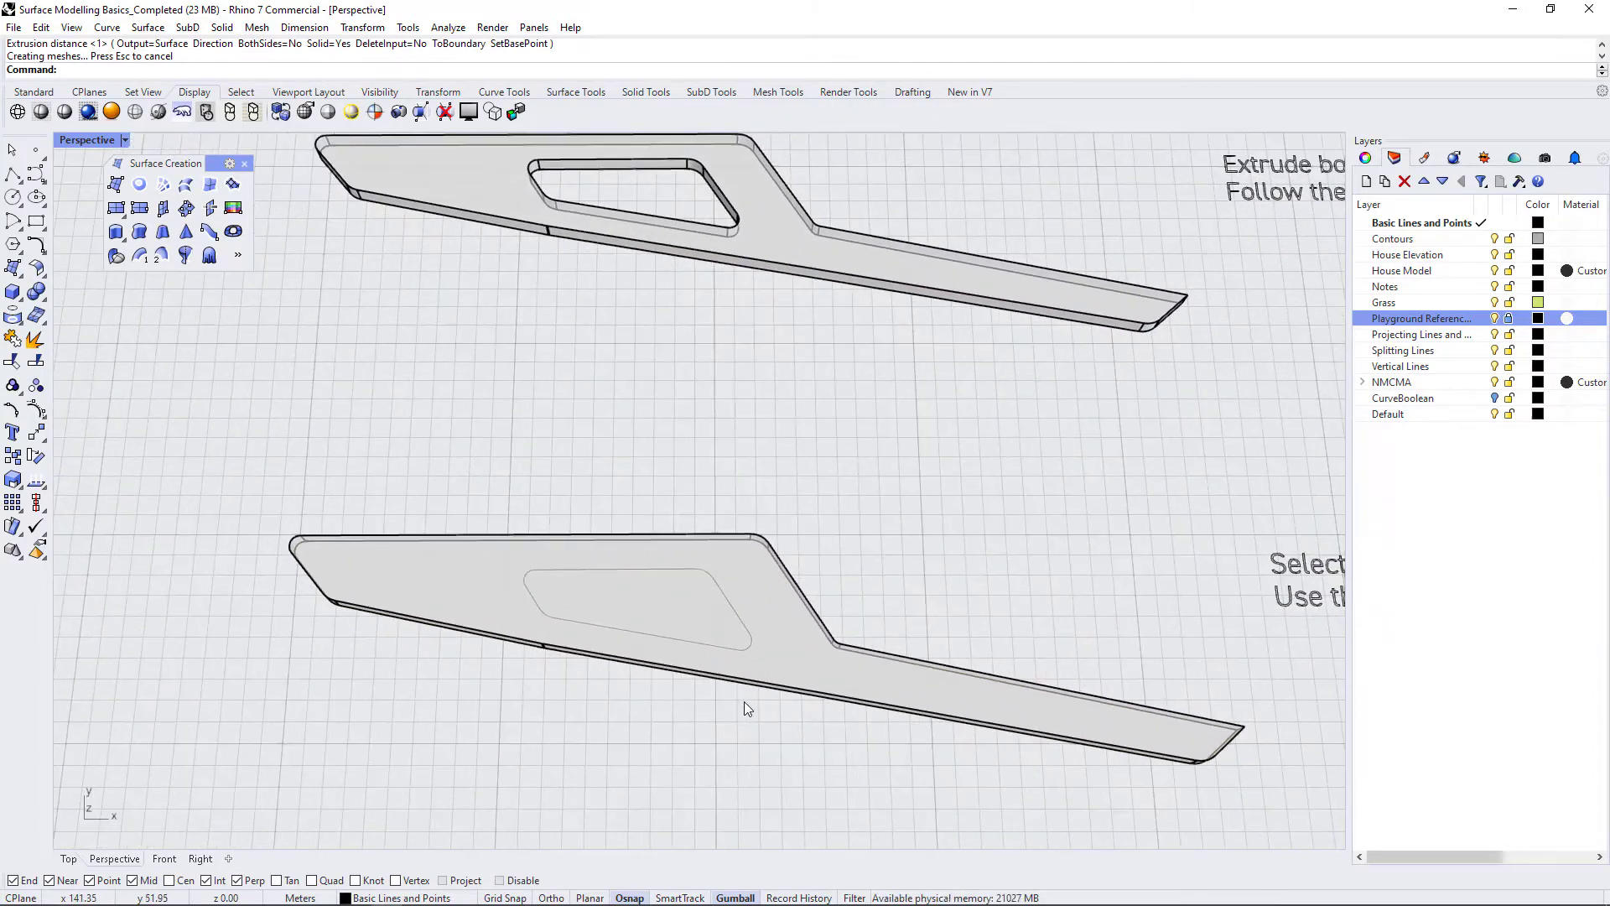
Step: Cut a hole through the third solid with MakeHole, using its inner polyline as the cutting curve
type("MAKEHOLE")
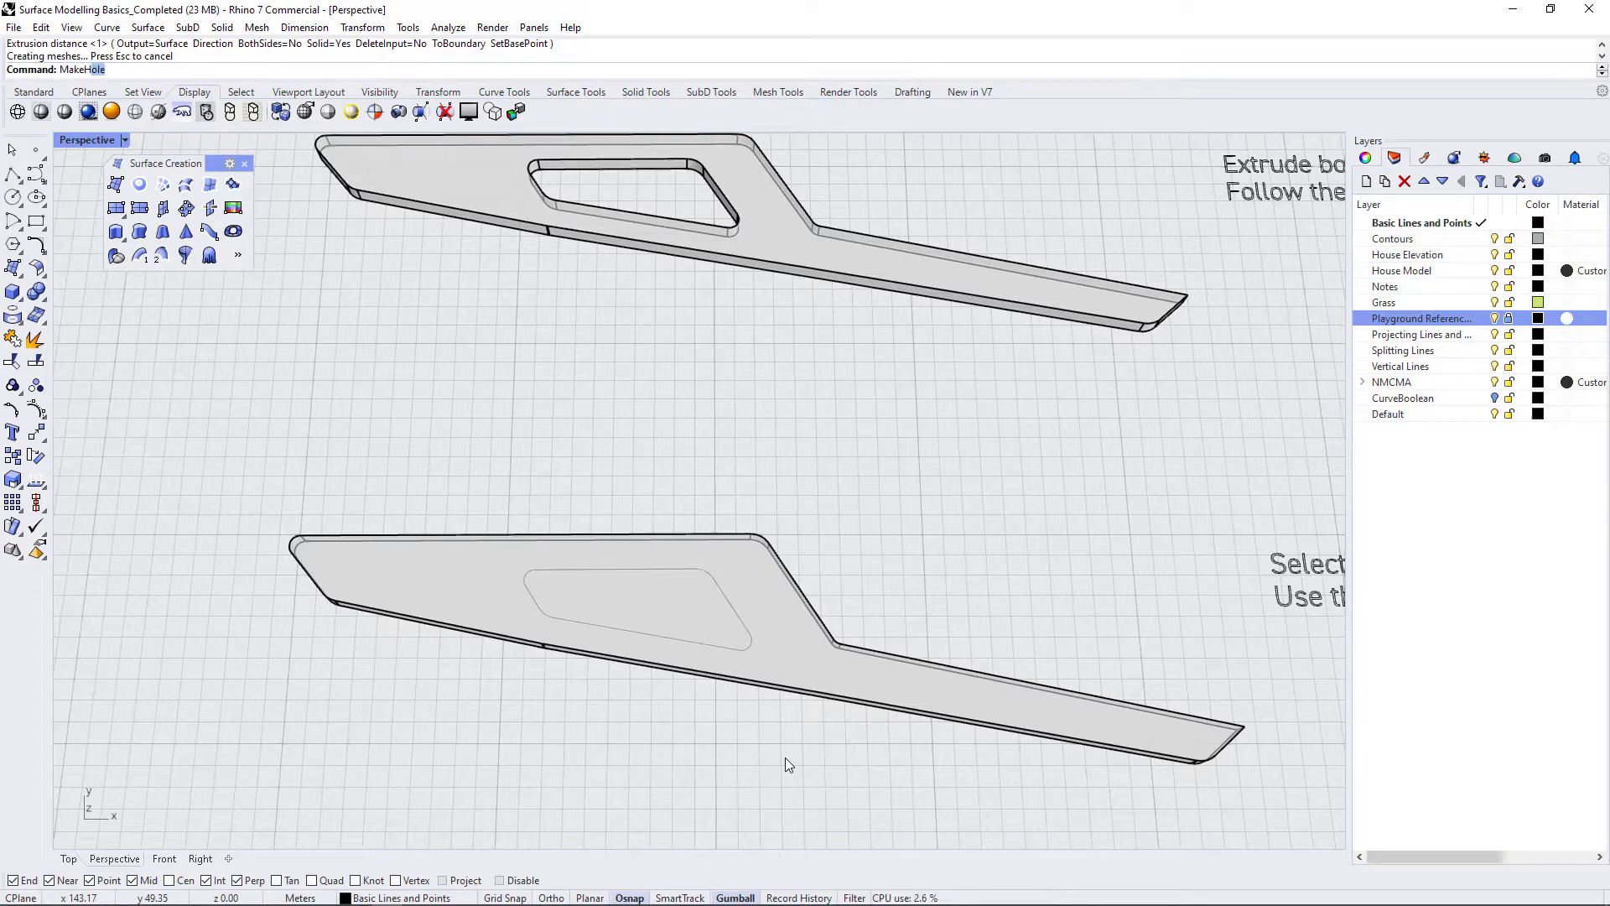
key("Return")
left_click(742, 627)
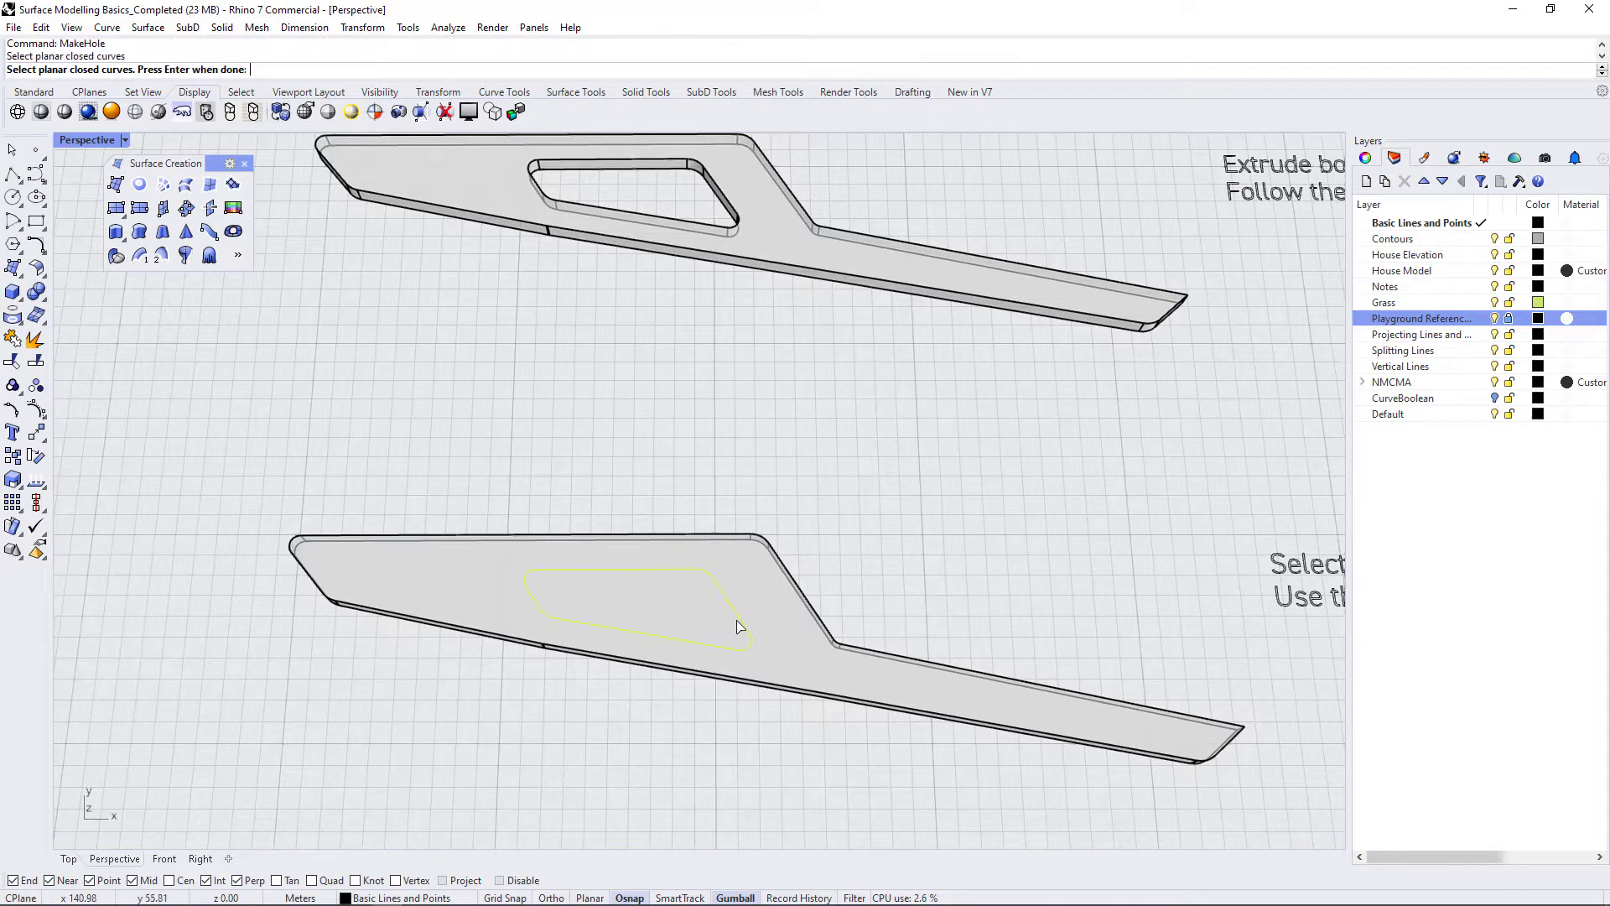
right_click_drag(824, 738, 751, 546)
key("Return")
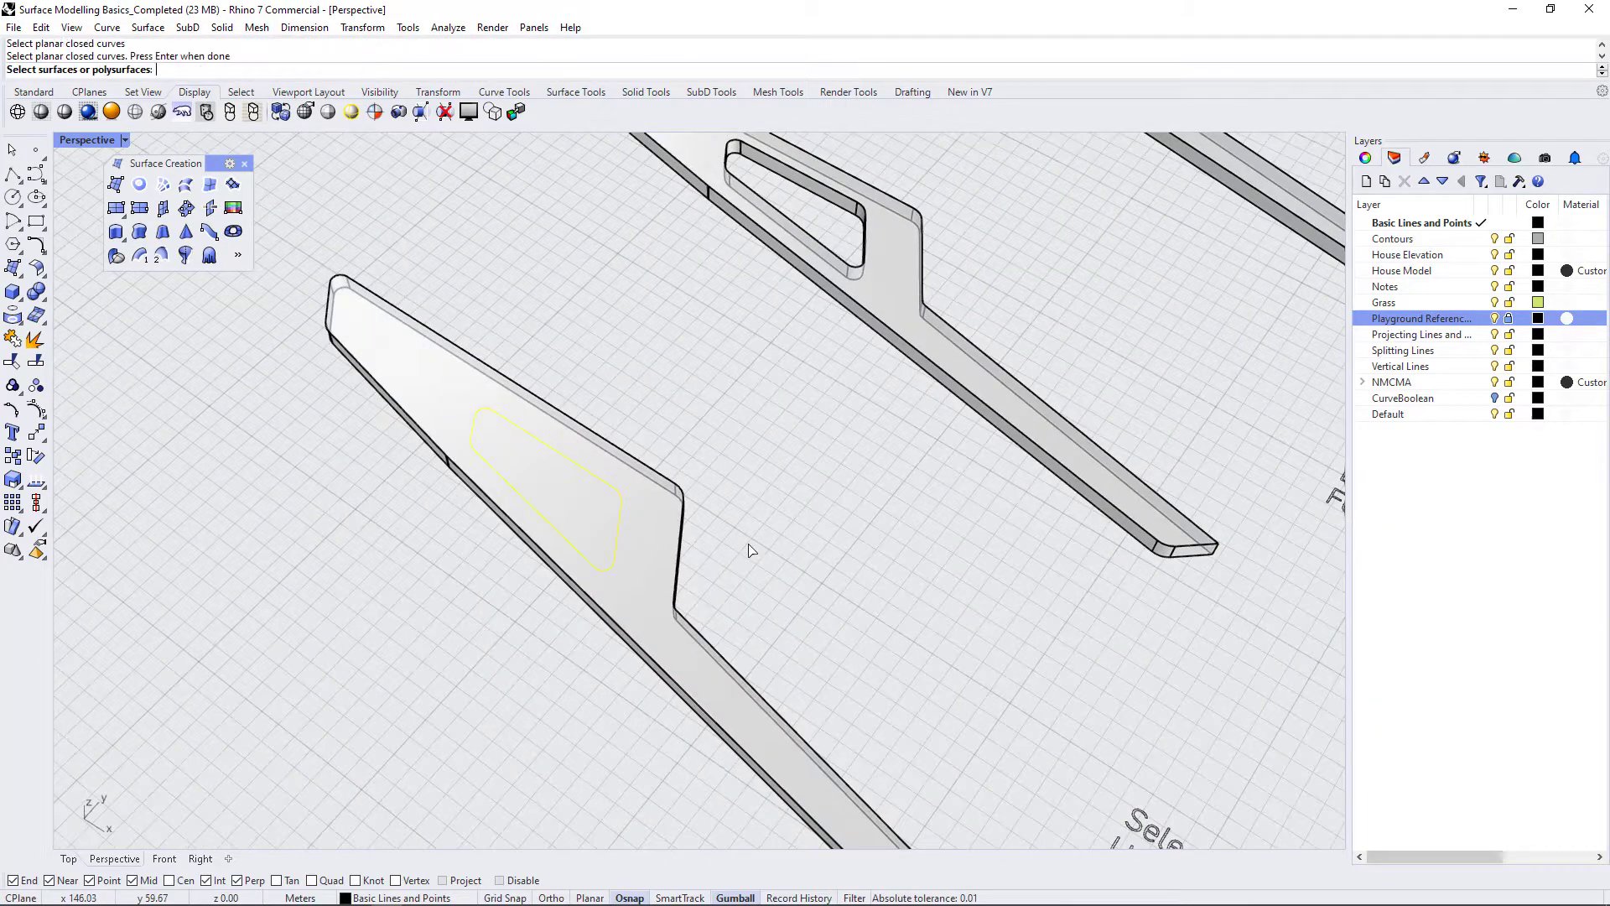
left_click(431, 389)
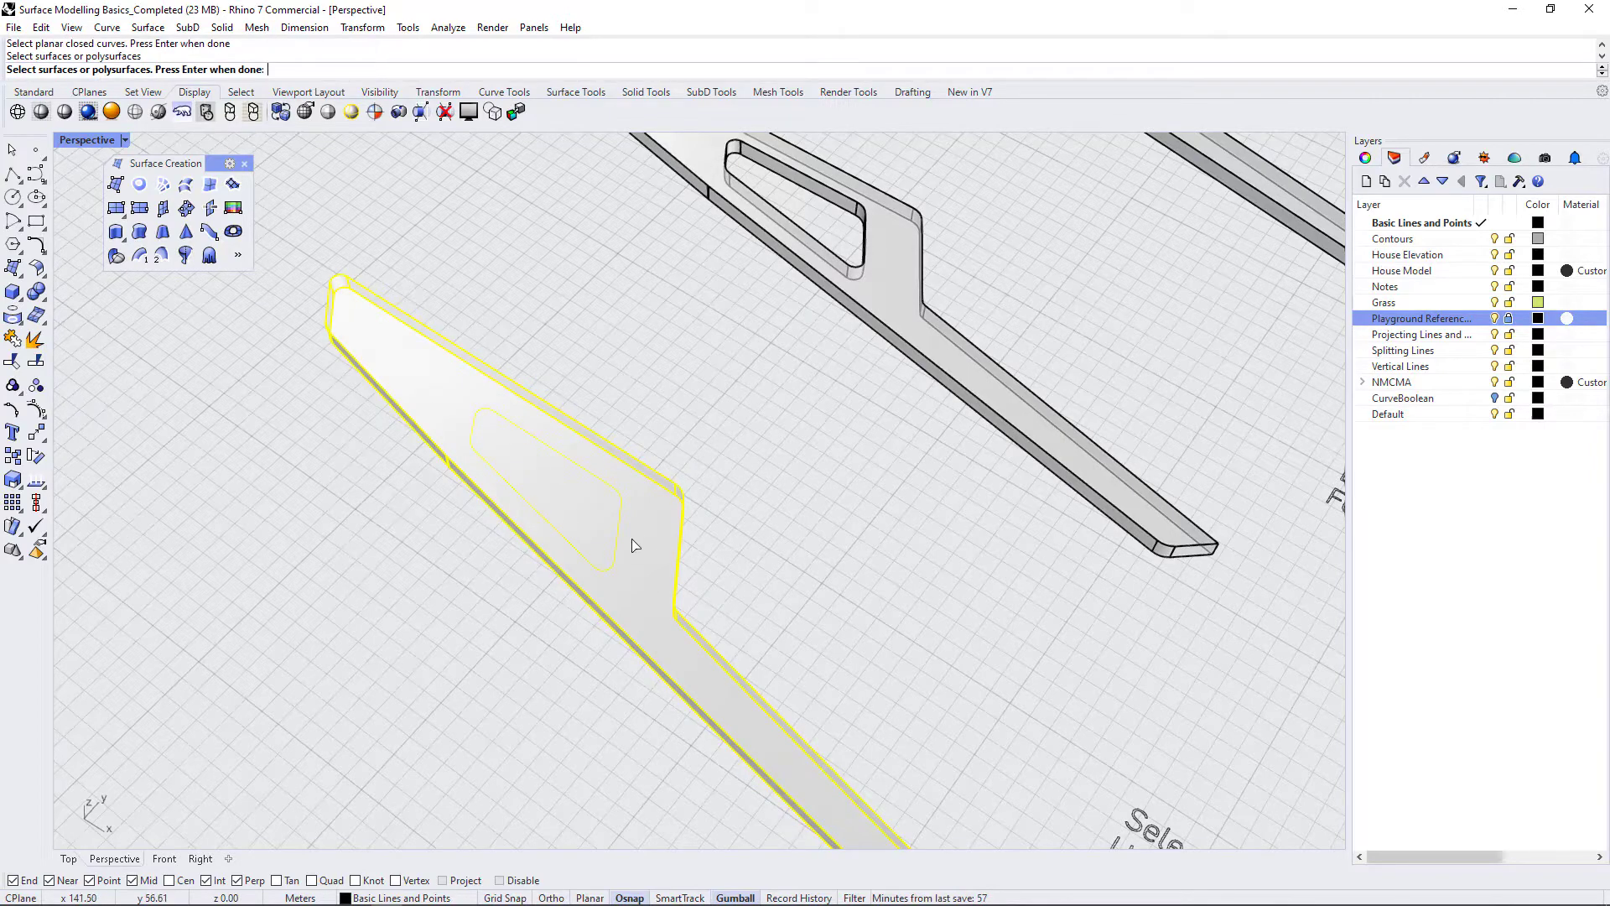
key("Return")
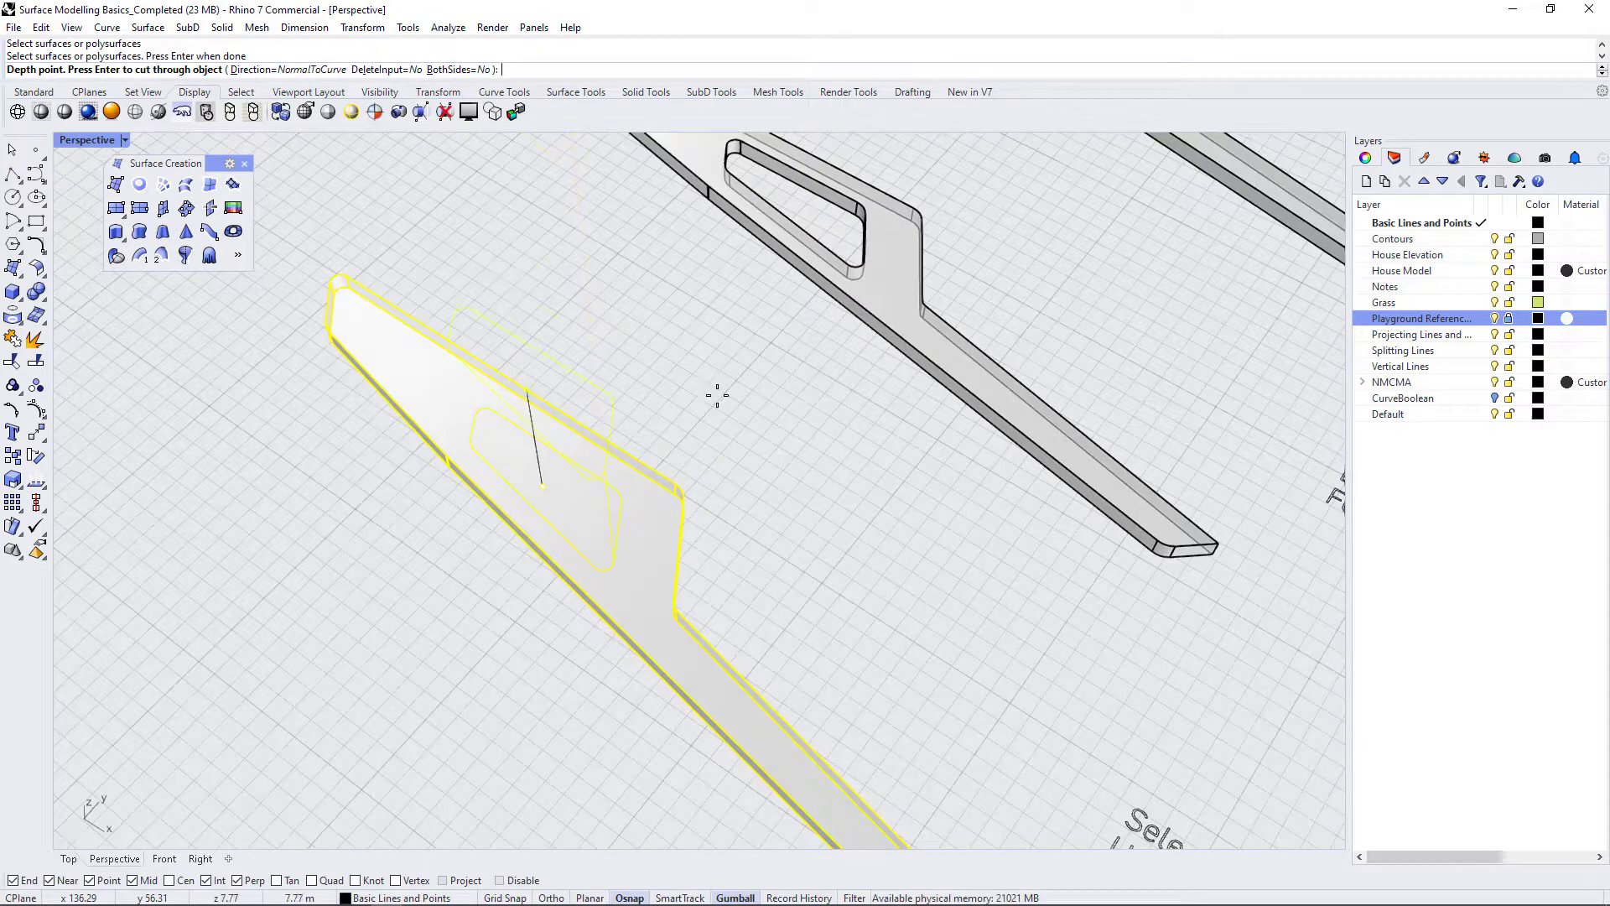
left_click(640, 344)
right_click_drag(535, 599, 584, 566)
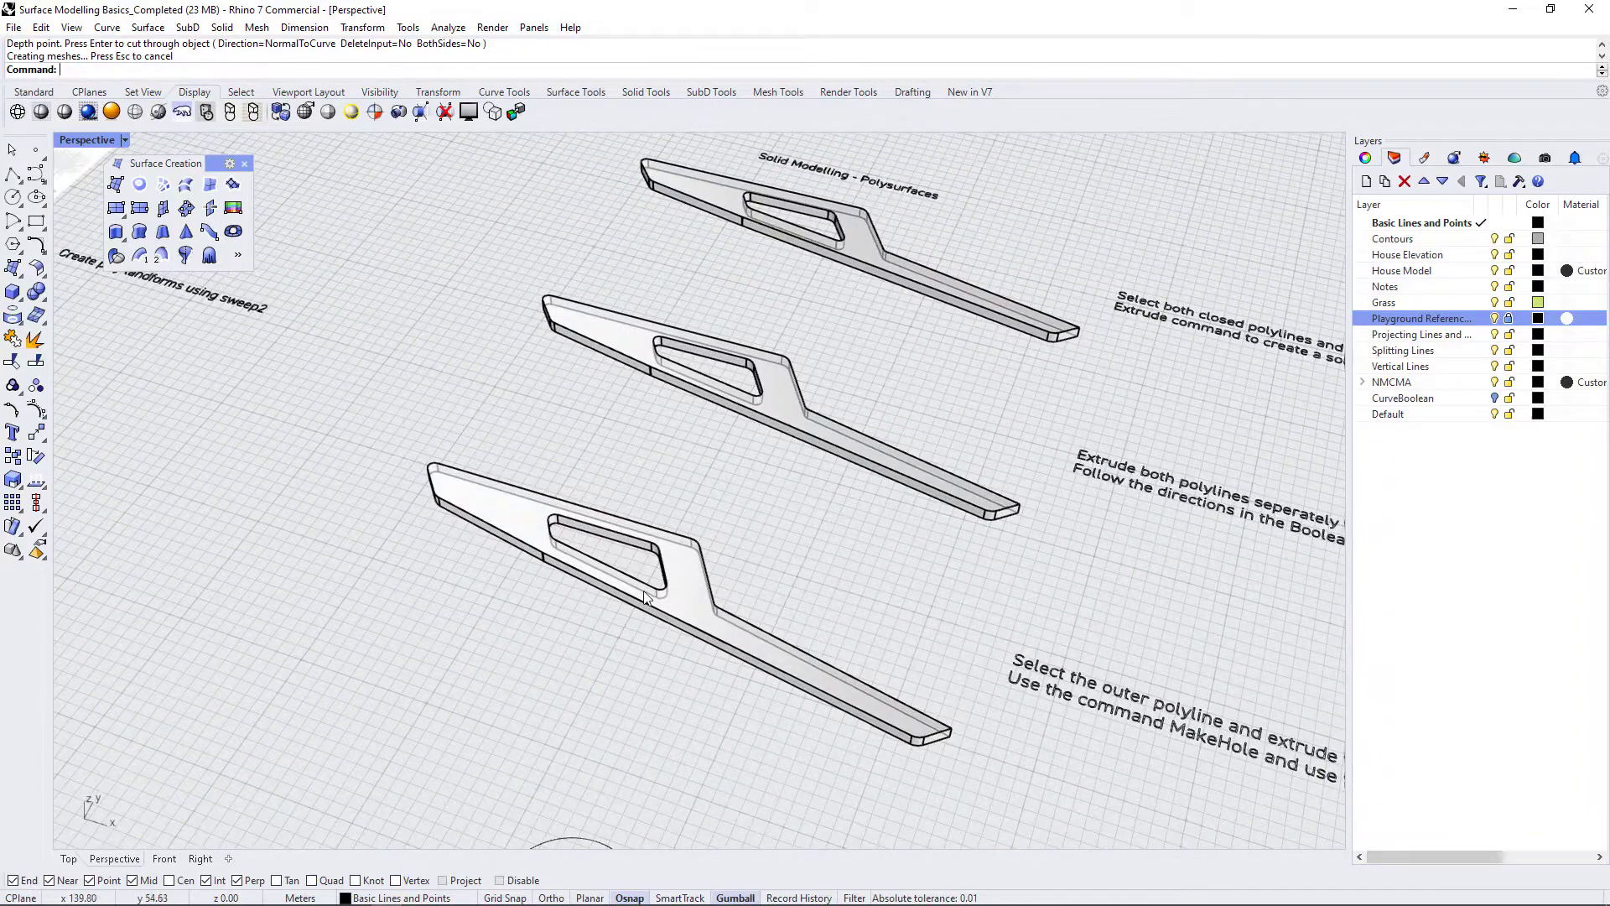
right_click_drag(631, 557, 929, 673)
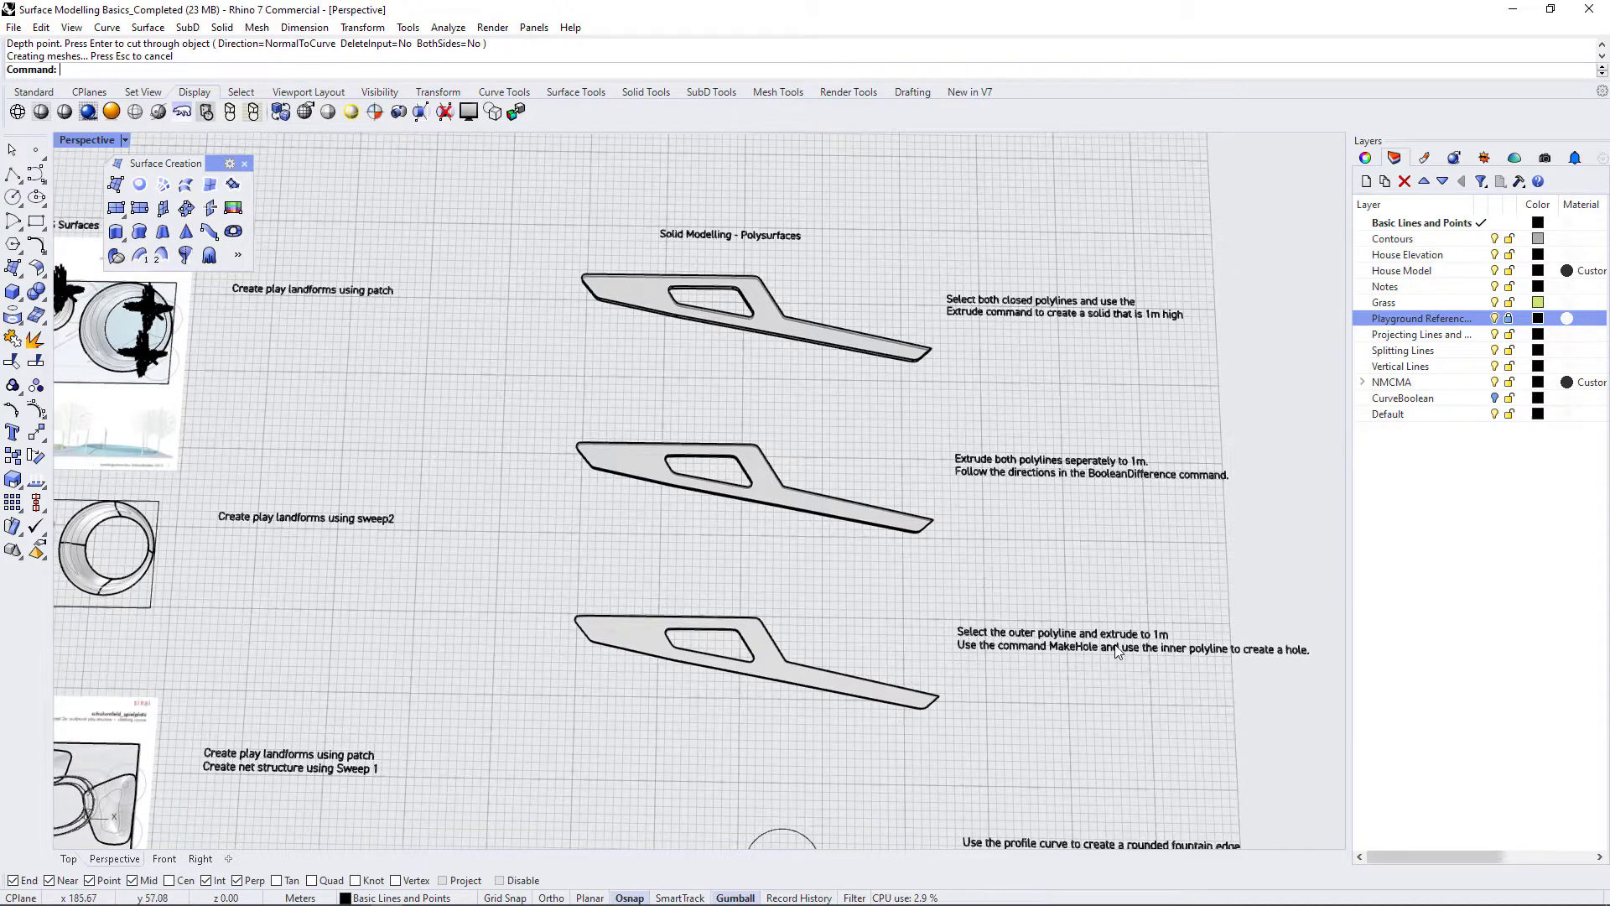
right_click_drag(1120, 652, 889, 682)
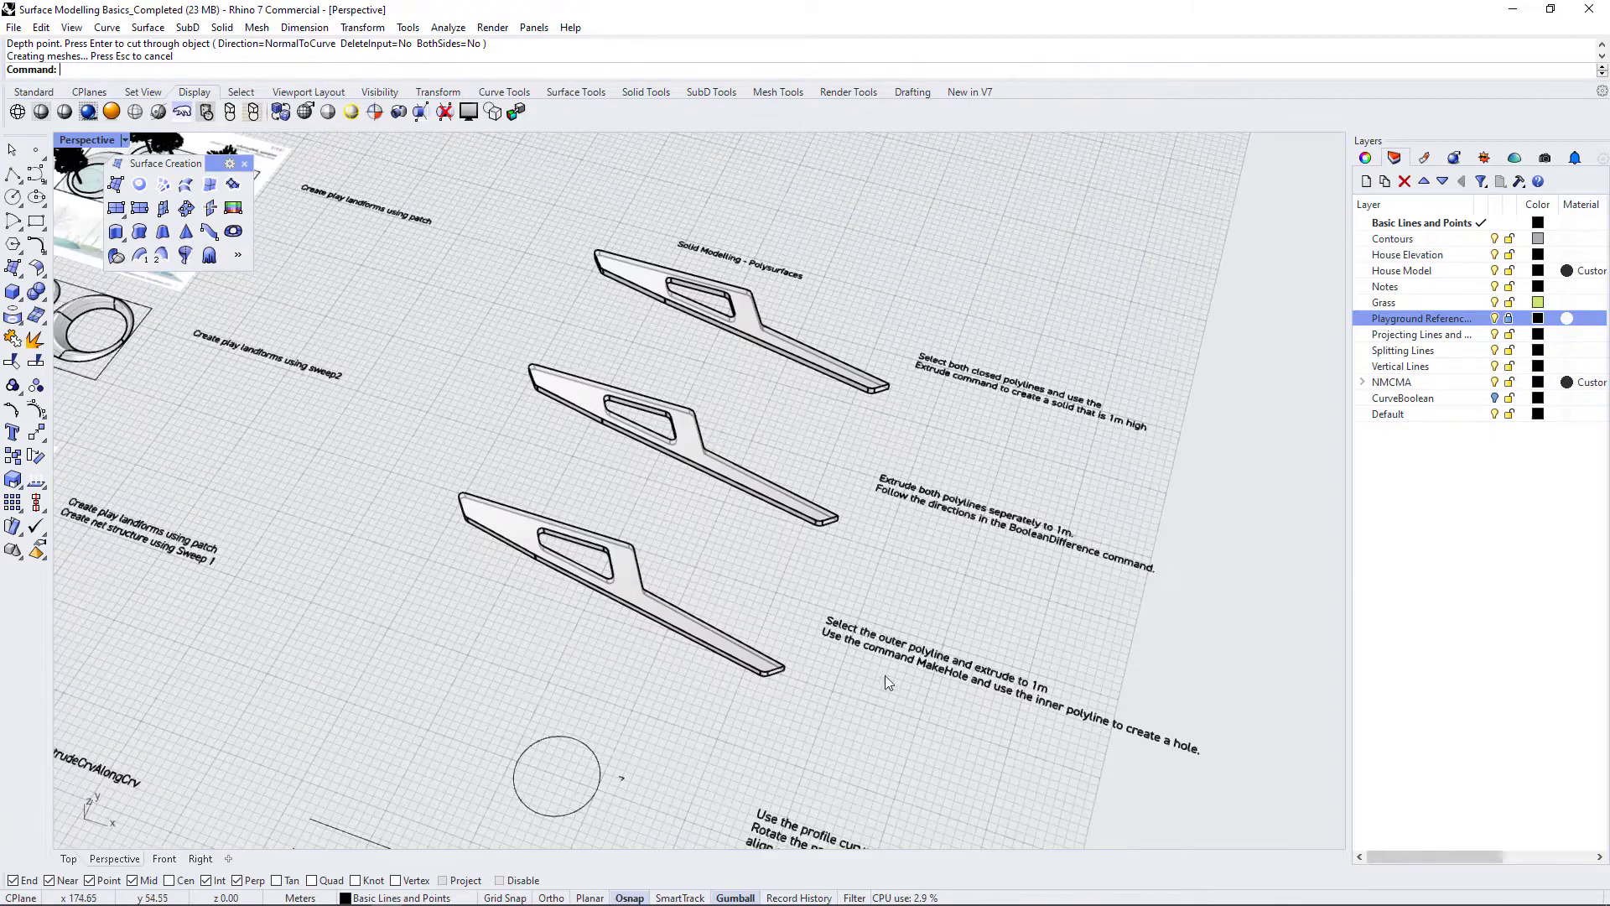
Step: Examine the circle, the small profile curve and the written instructions of the rounded fountain edge exercise
scroll(812, 328, "down", 4)
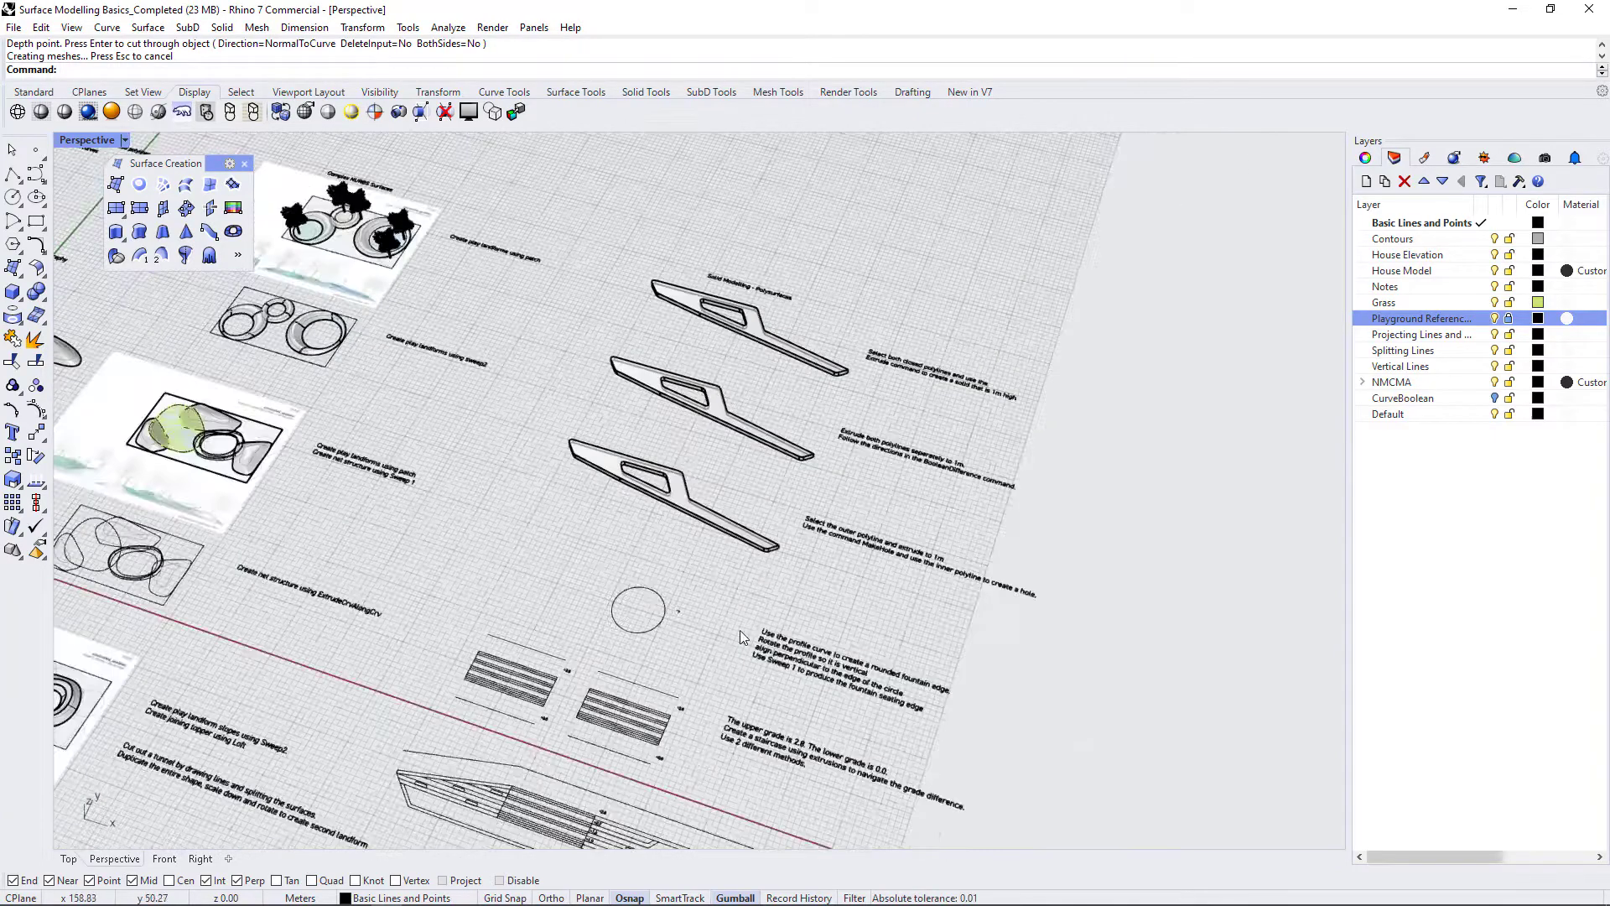
scroll(680, 683, "up", 4)
right_click_drag(602, 590, 661, 662)
scroll(689, 592, "down", 4)
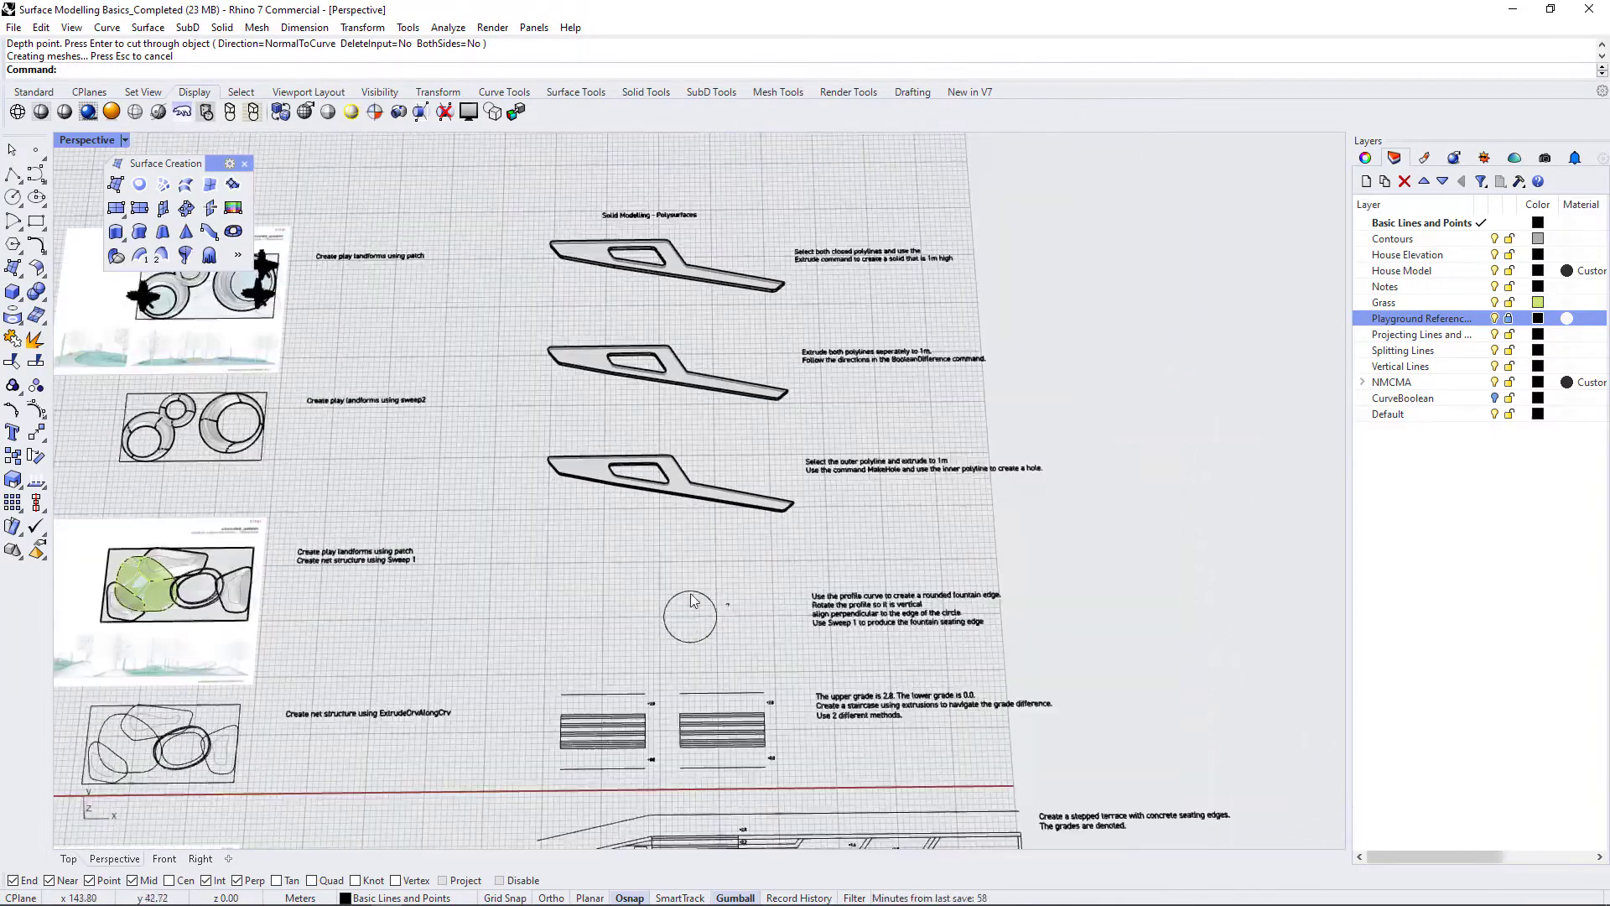
scroll(706, 674, "up", 7)
scroll(738, 642, "down", 3)
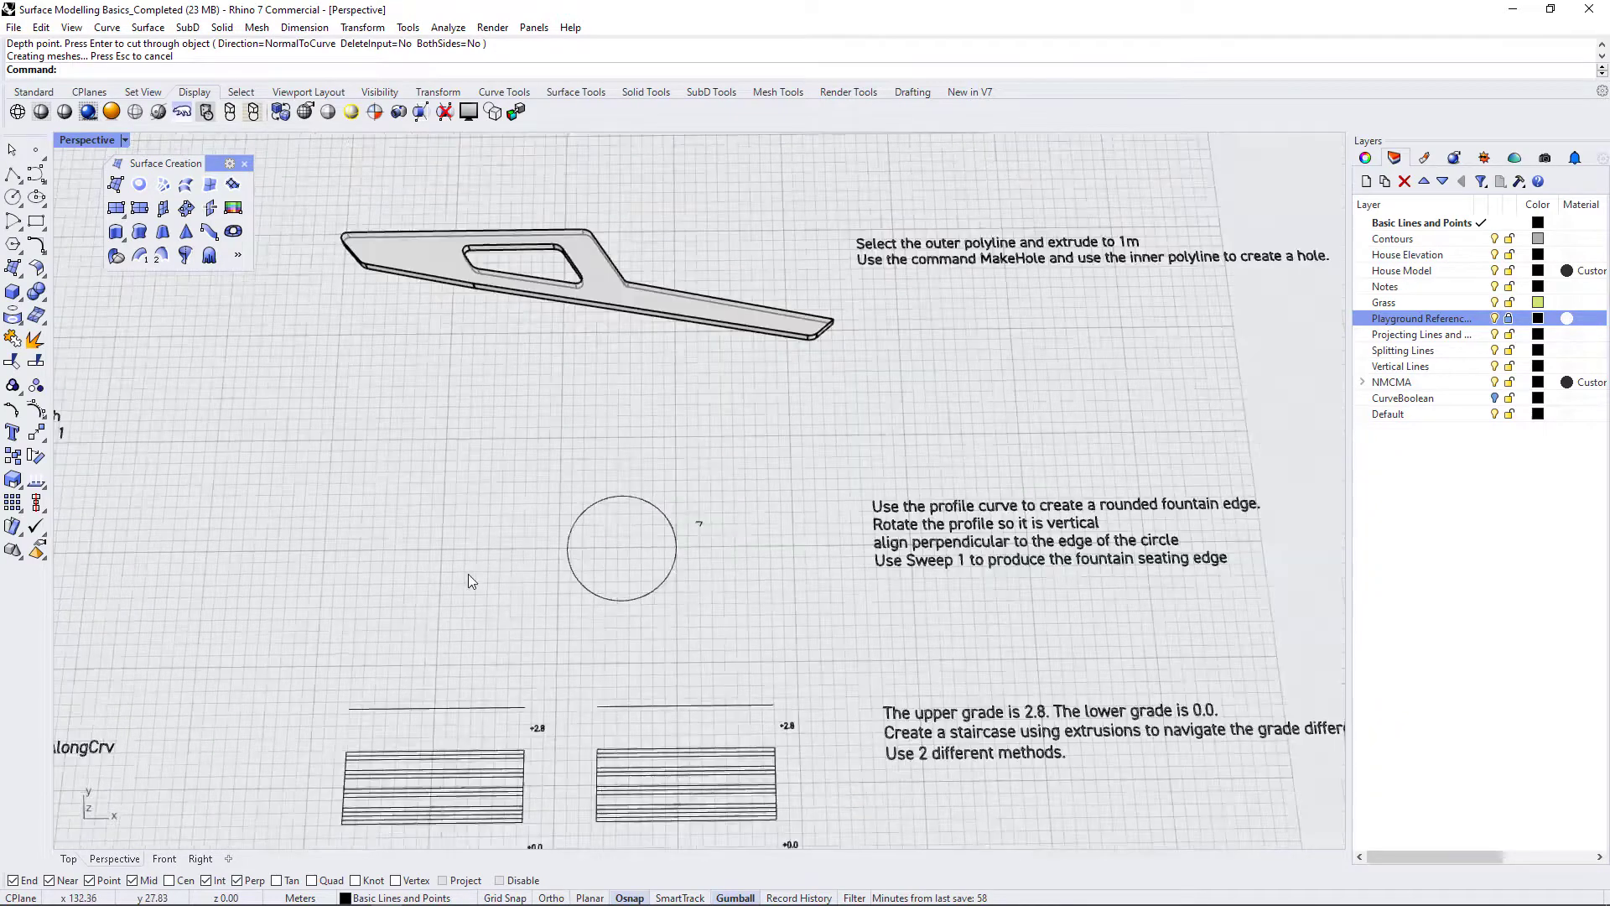
scroll(631, 536, "up", 5)
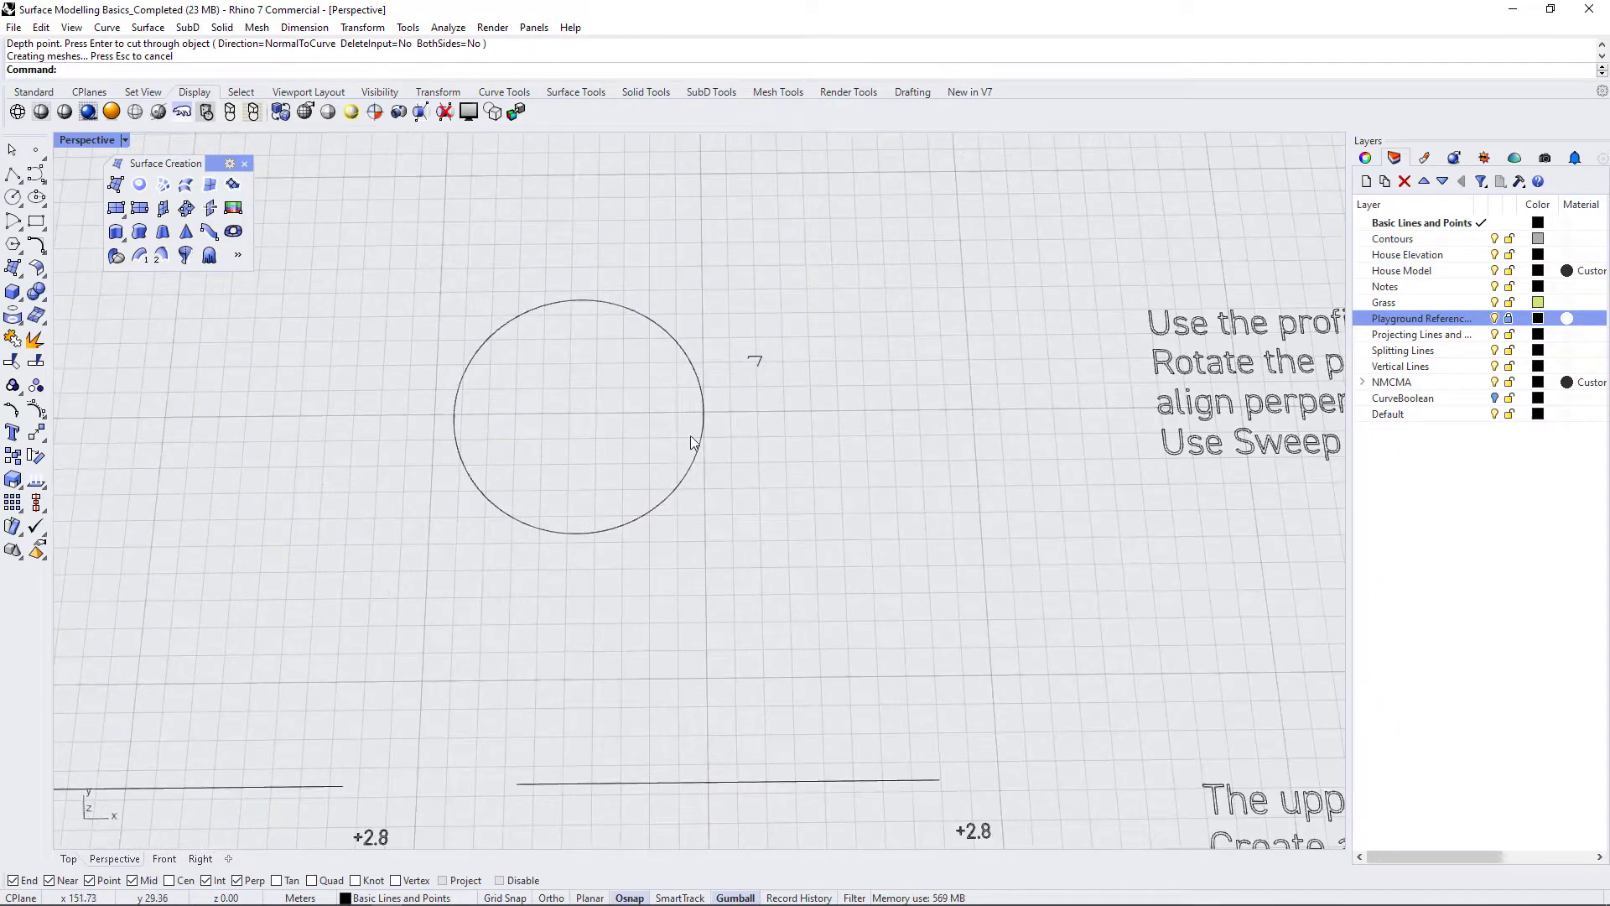
left_click(680, 486)
left_click(740, 435)
left_click(758, 362)
left_click(783, 422)
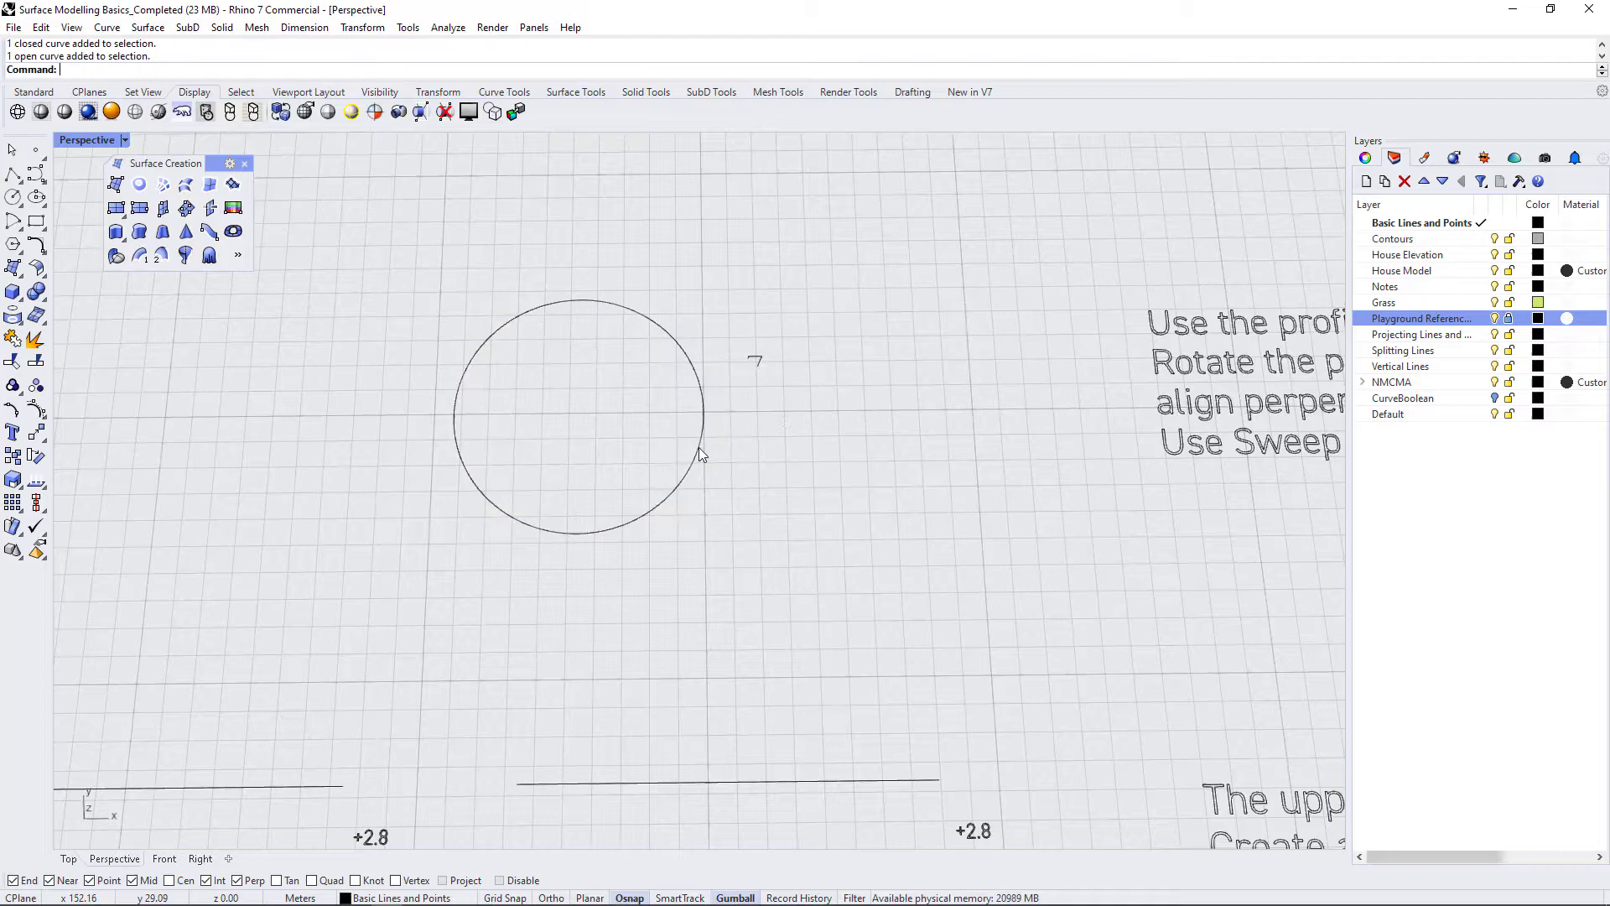
scroll(700, 453, "down", 5)
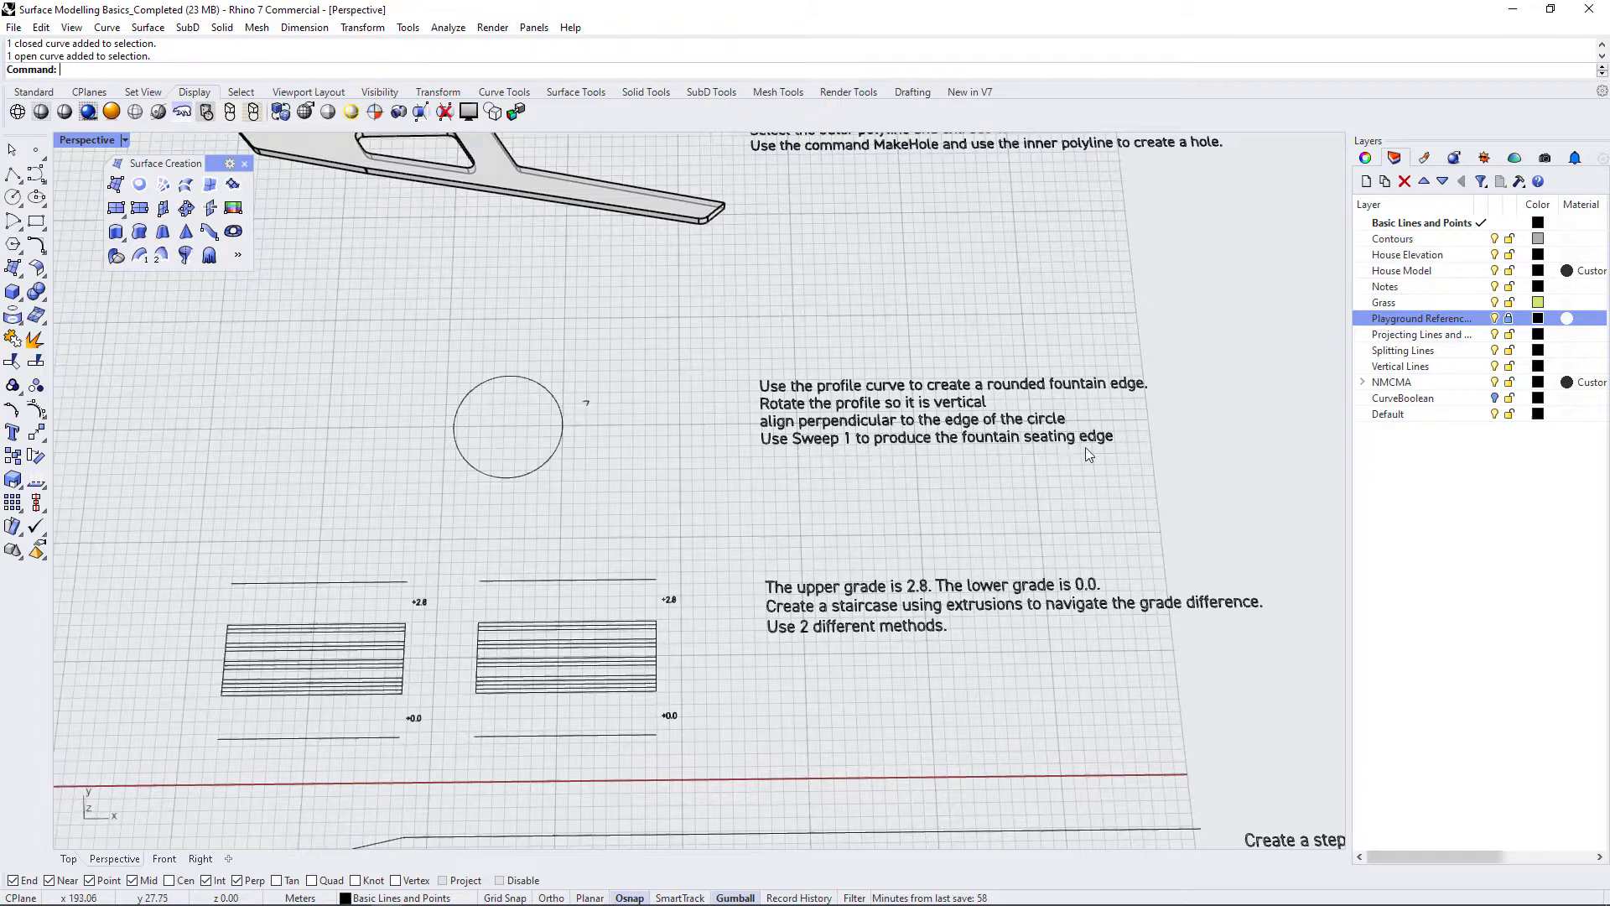
scroll(554, 442, "up", 5)
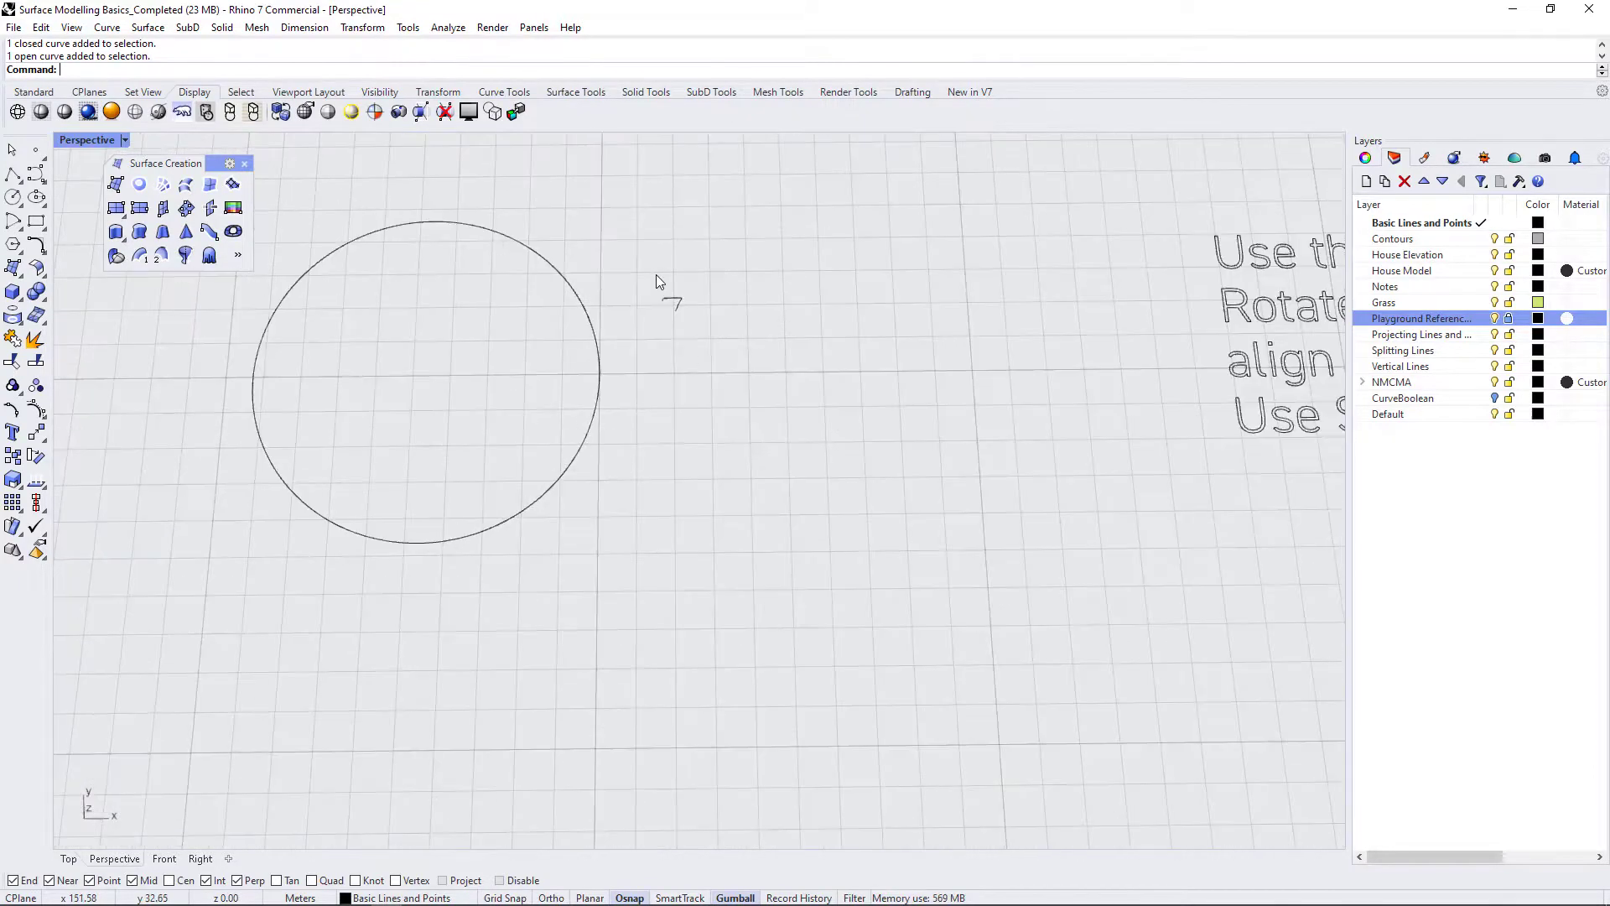
Step: Rotate the small fountain profile curve out of the ground plane so that it stands vertical
left_click(672, 346)
type("ZS")
key("Return")
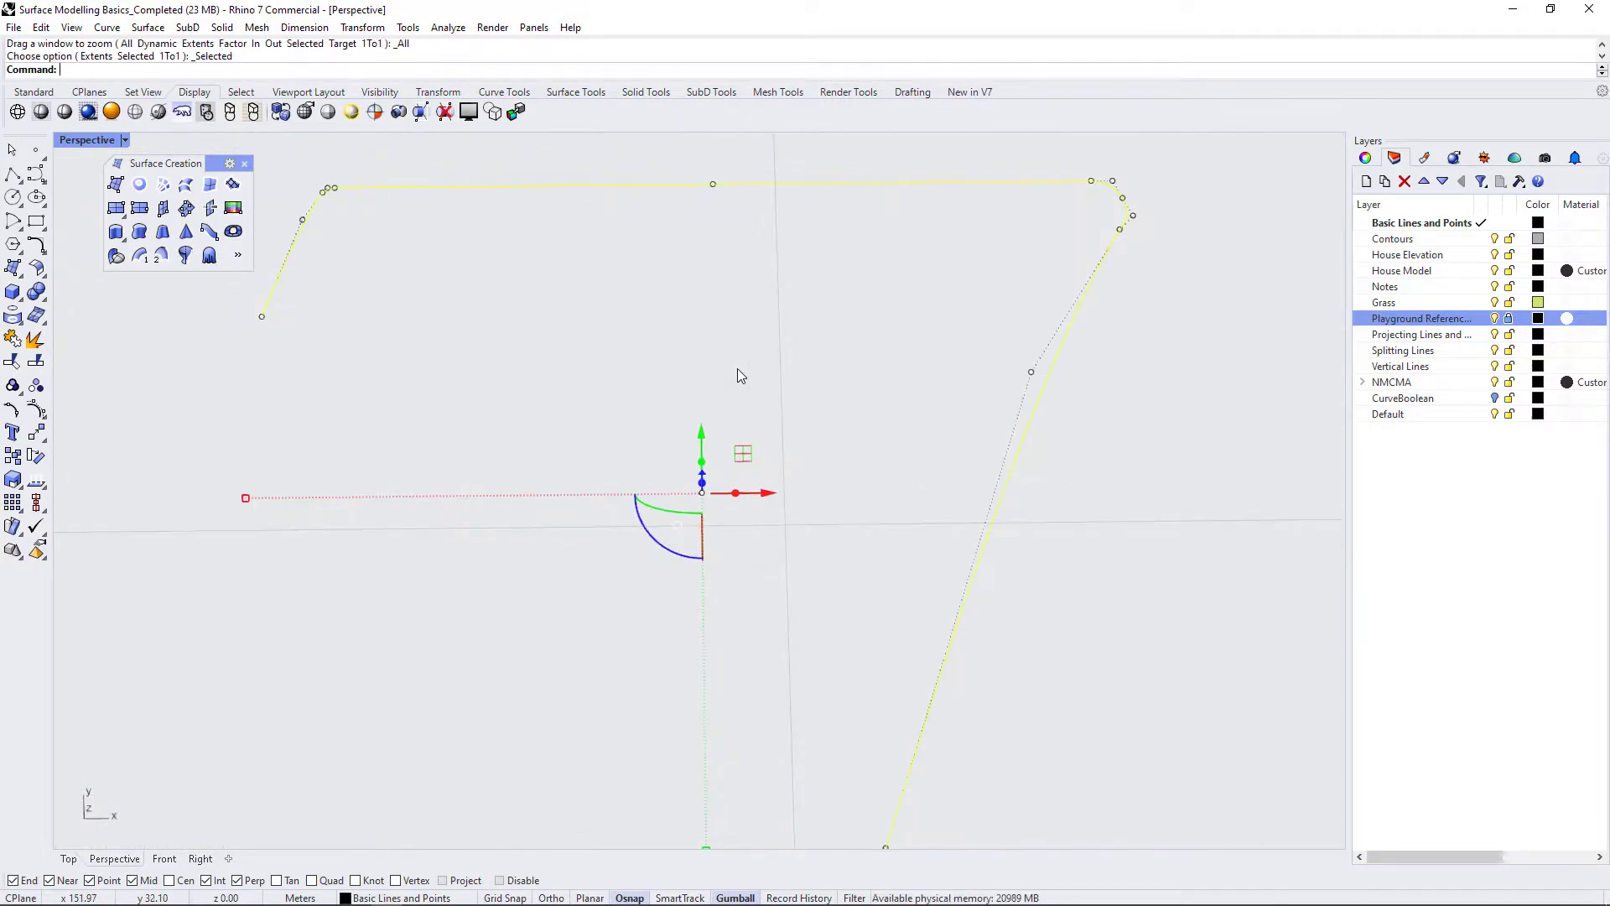
scroll(855, 453, "down", 8)
right_click_drag(1139, 697, 993, 604)
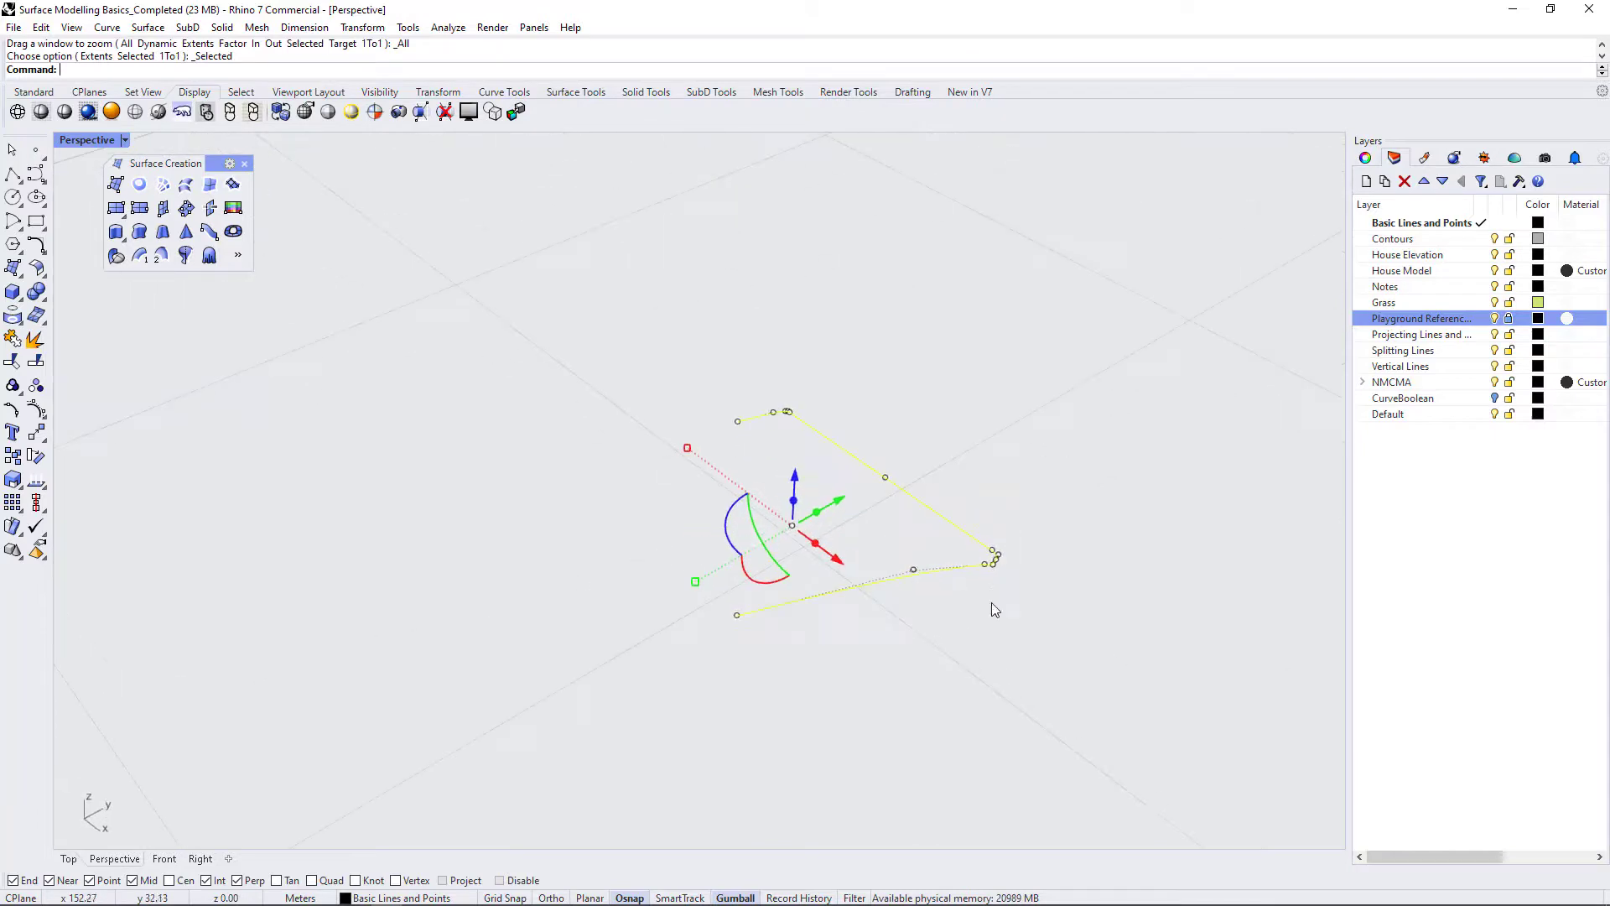
right_click_drag(921, 514, 913, 555)
right_click_drag(766, 637, 877, 484)
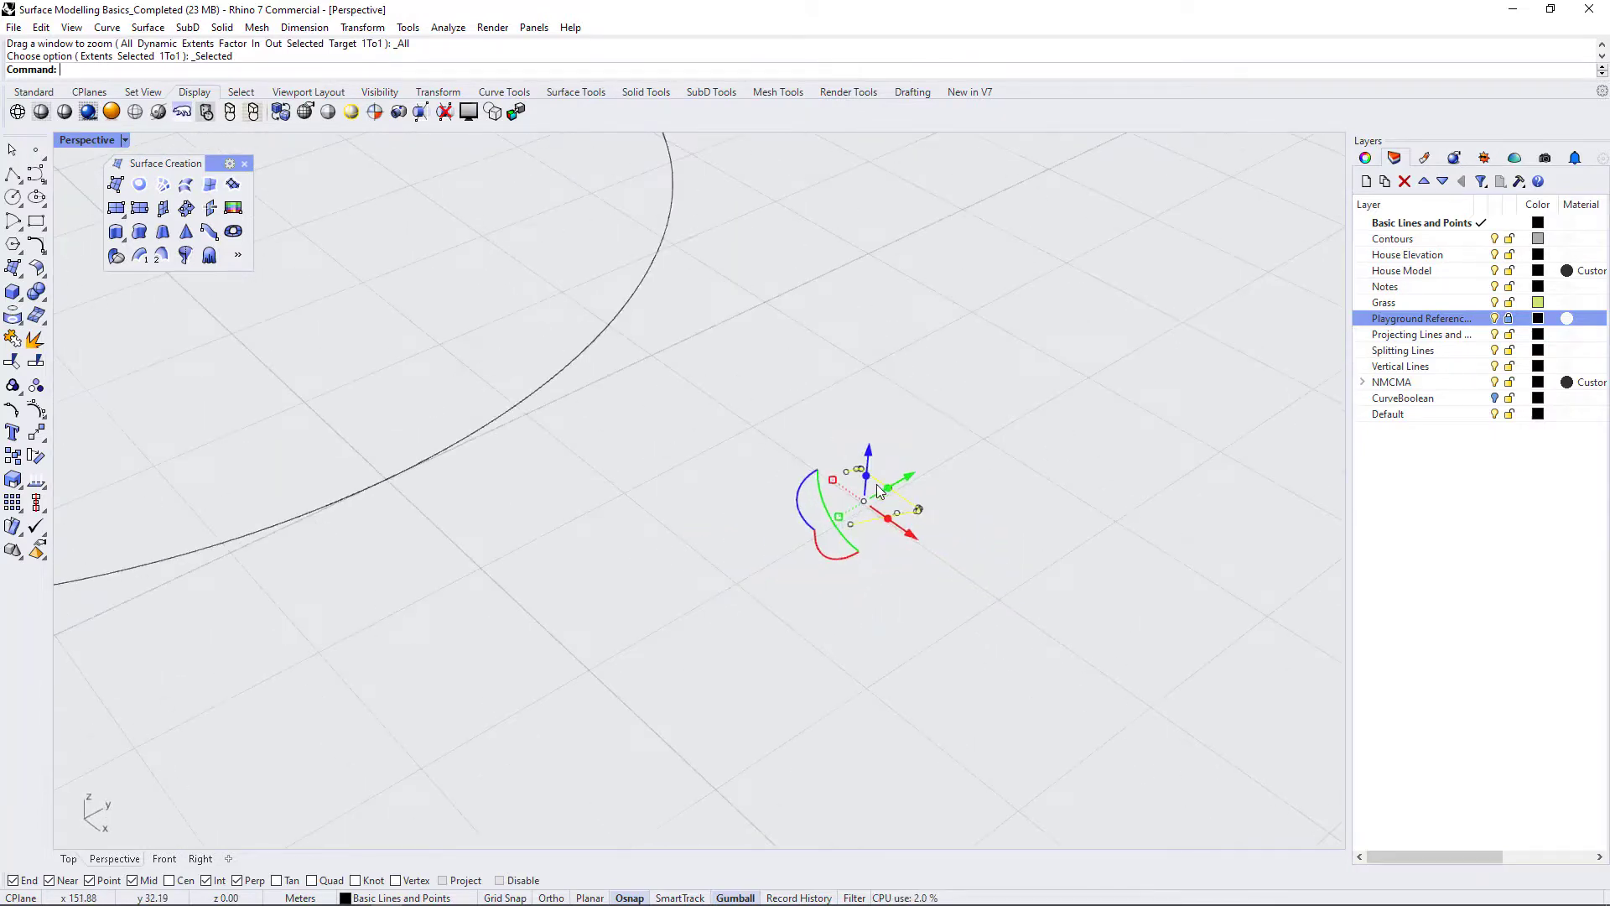
right_click_drag(1036, 618, 755, 544)
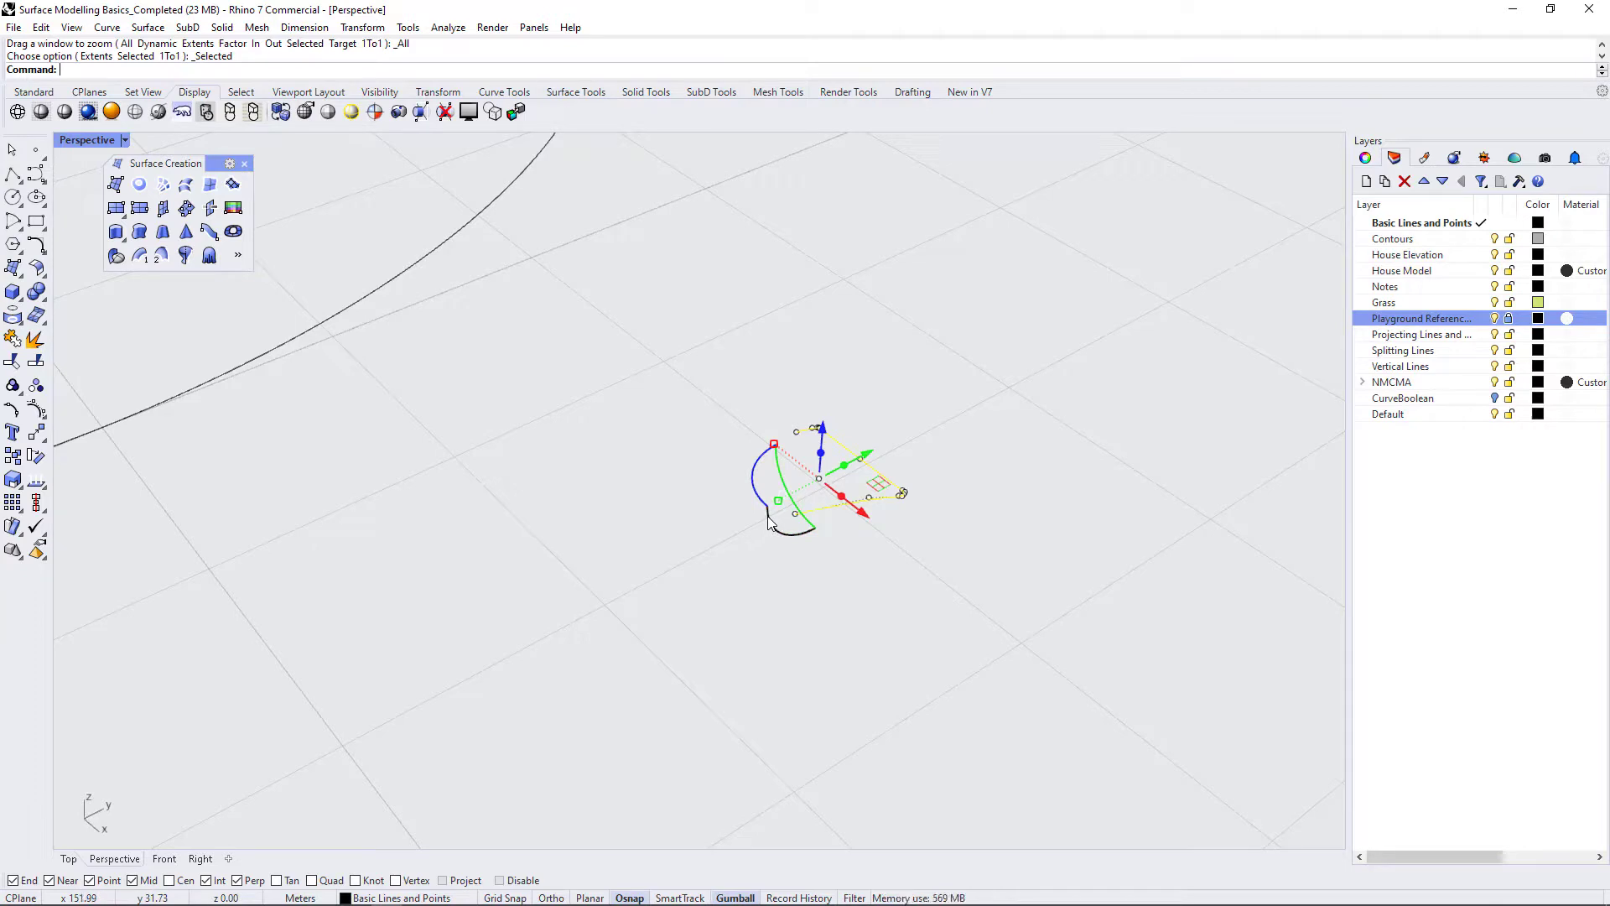
left_click_drag(765, 572, 830, 576)
mouse_move(975, 606)
right_mouse_down()
mouse_move(870, 565)
mouse_move(866, 500)
mouse_move(1014, 567)
mouse_move(959, 557)
mouse_move(959, 587)
right_mouse_up()
left_click(958, 613)
right_click_drag(875, 545, 855, 612)
Step: Move the vertical profile curve from its inner endpoint onto the edge of the circle
scroll(581, 401, "down", 8)
right_click_drag(650, 449, 662, 526)
scroll(588, 438, "down", 7)
right_click_drag(1102, 460, 780, 455, "shift")
scroll(932, 509, "down", 5)
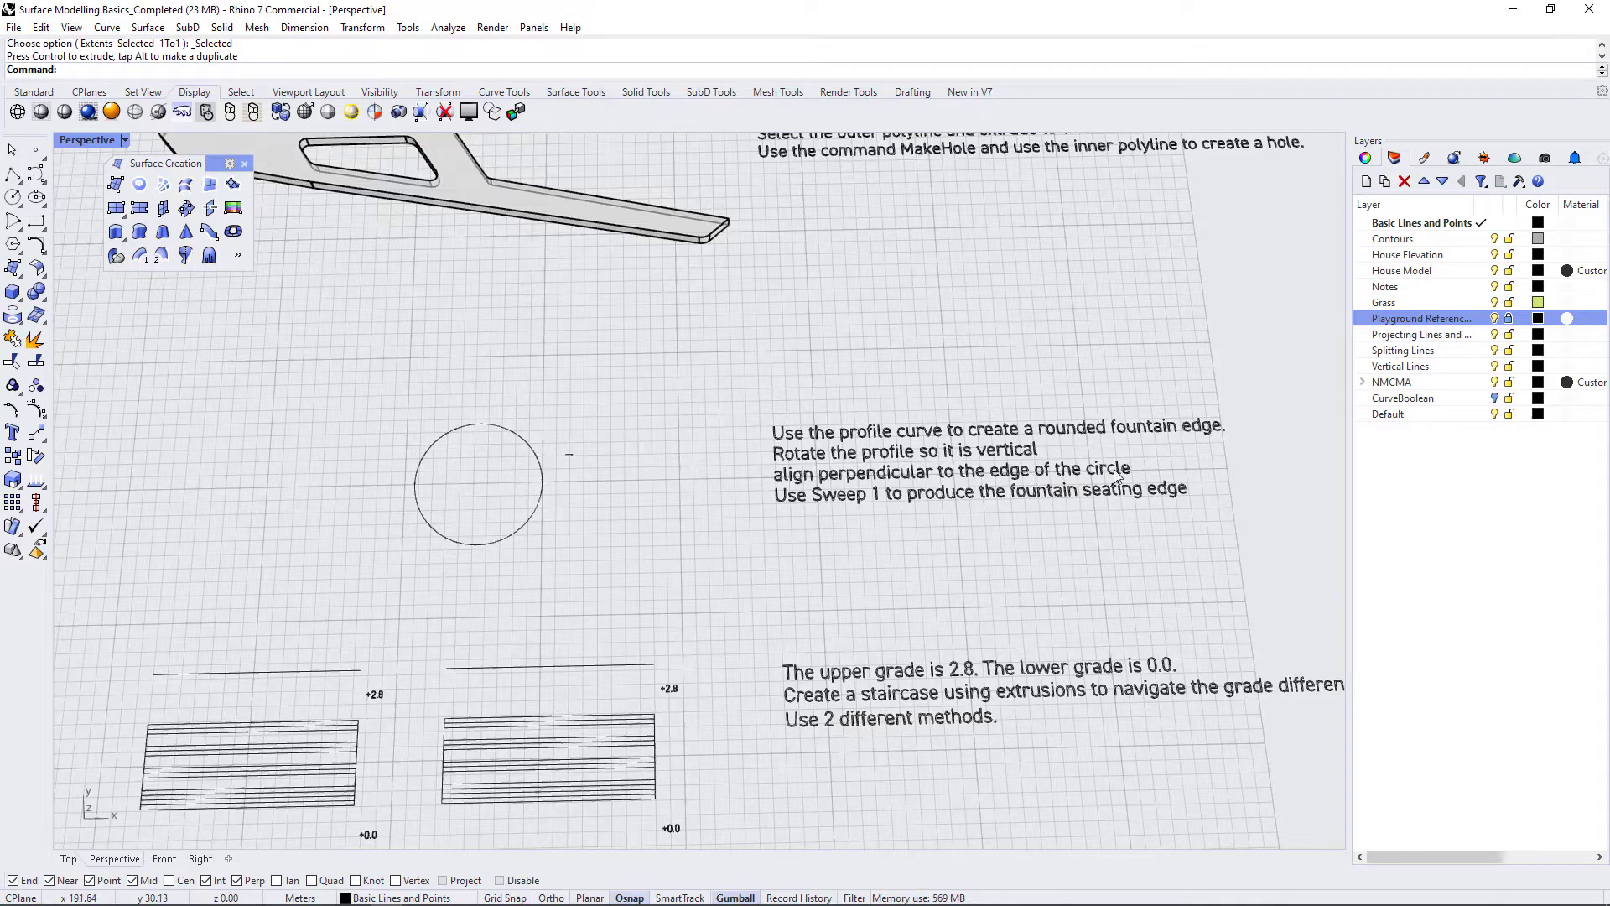
scroll(593, 480, "up", 6)
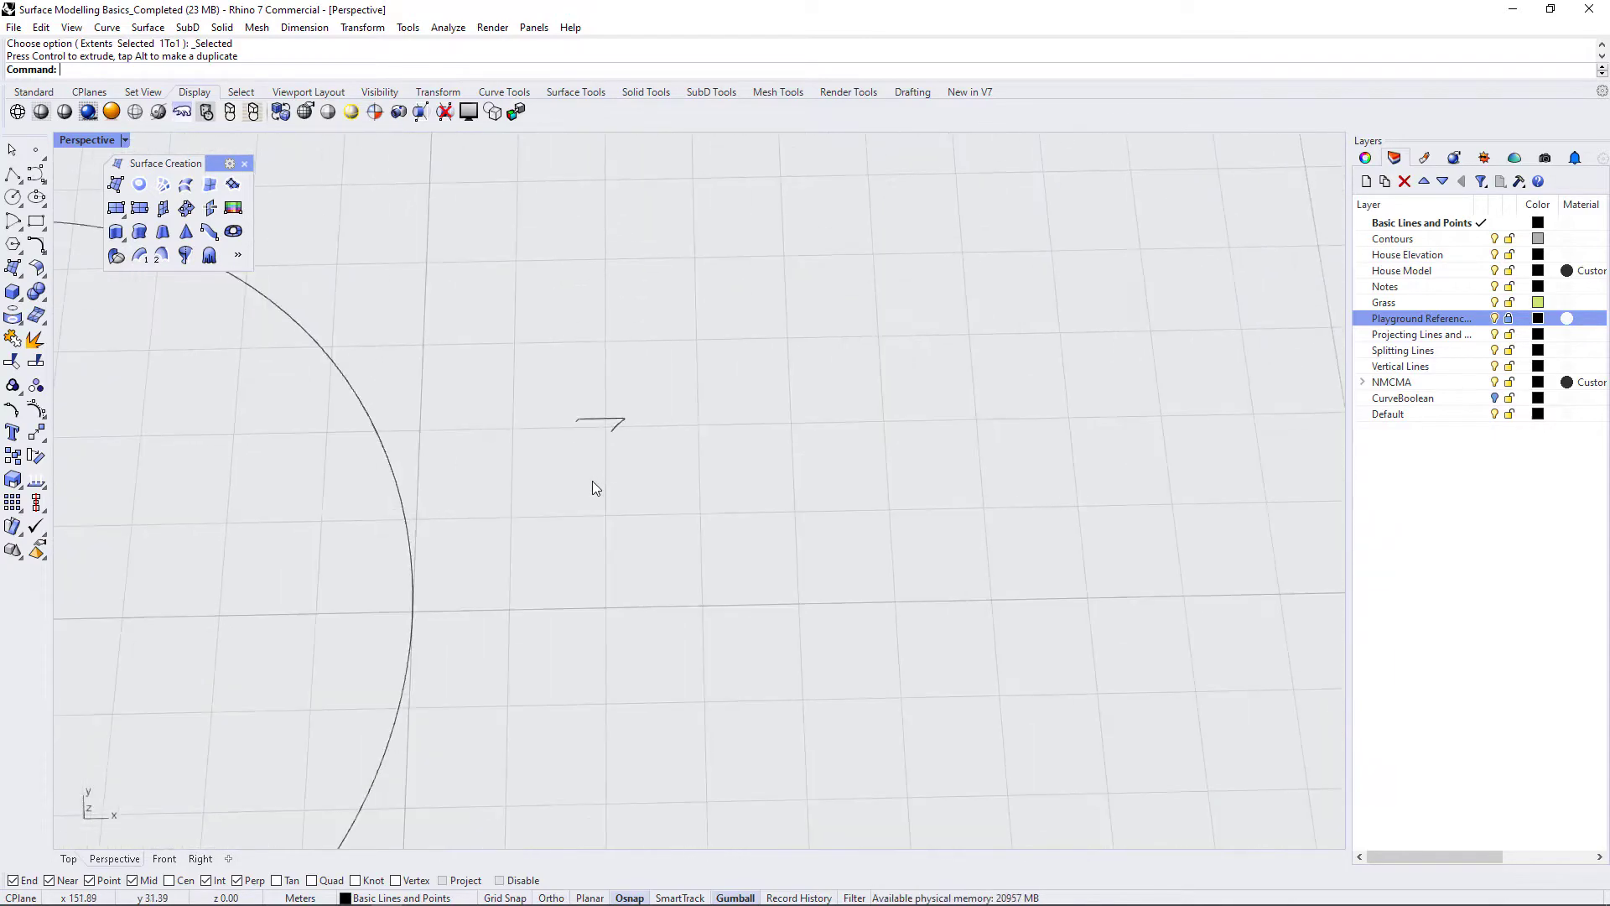
type("m")
key("Return")
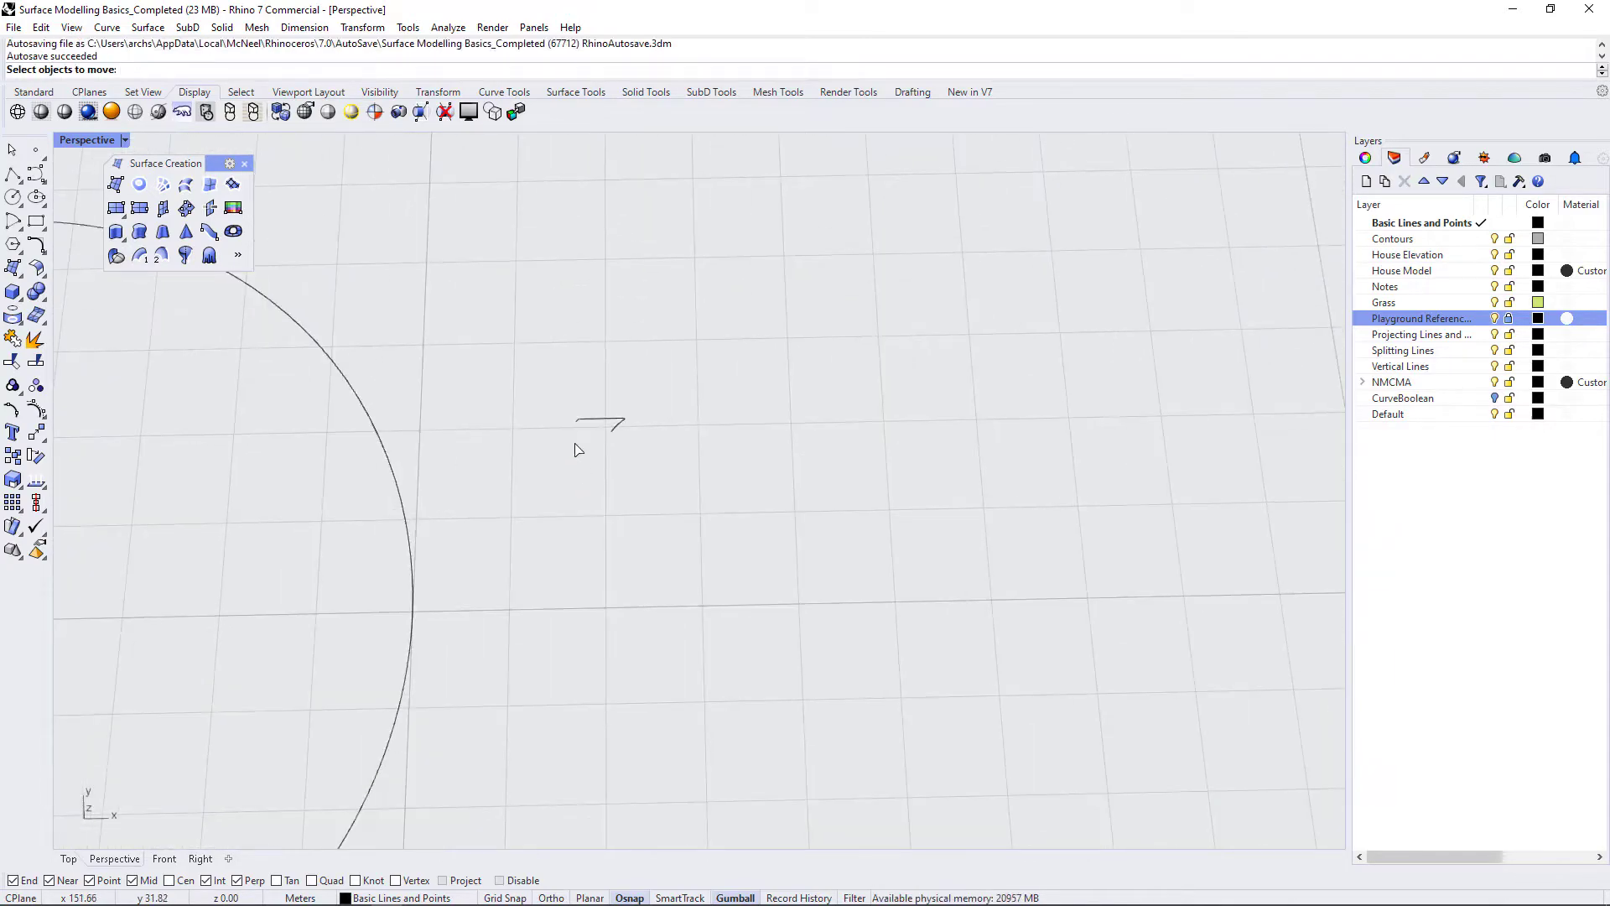
left_click(591, 418)
key("Return")
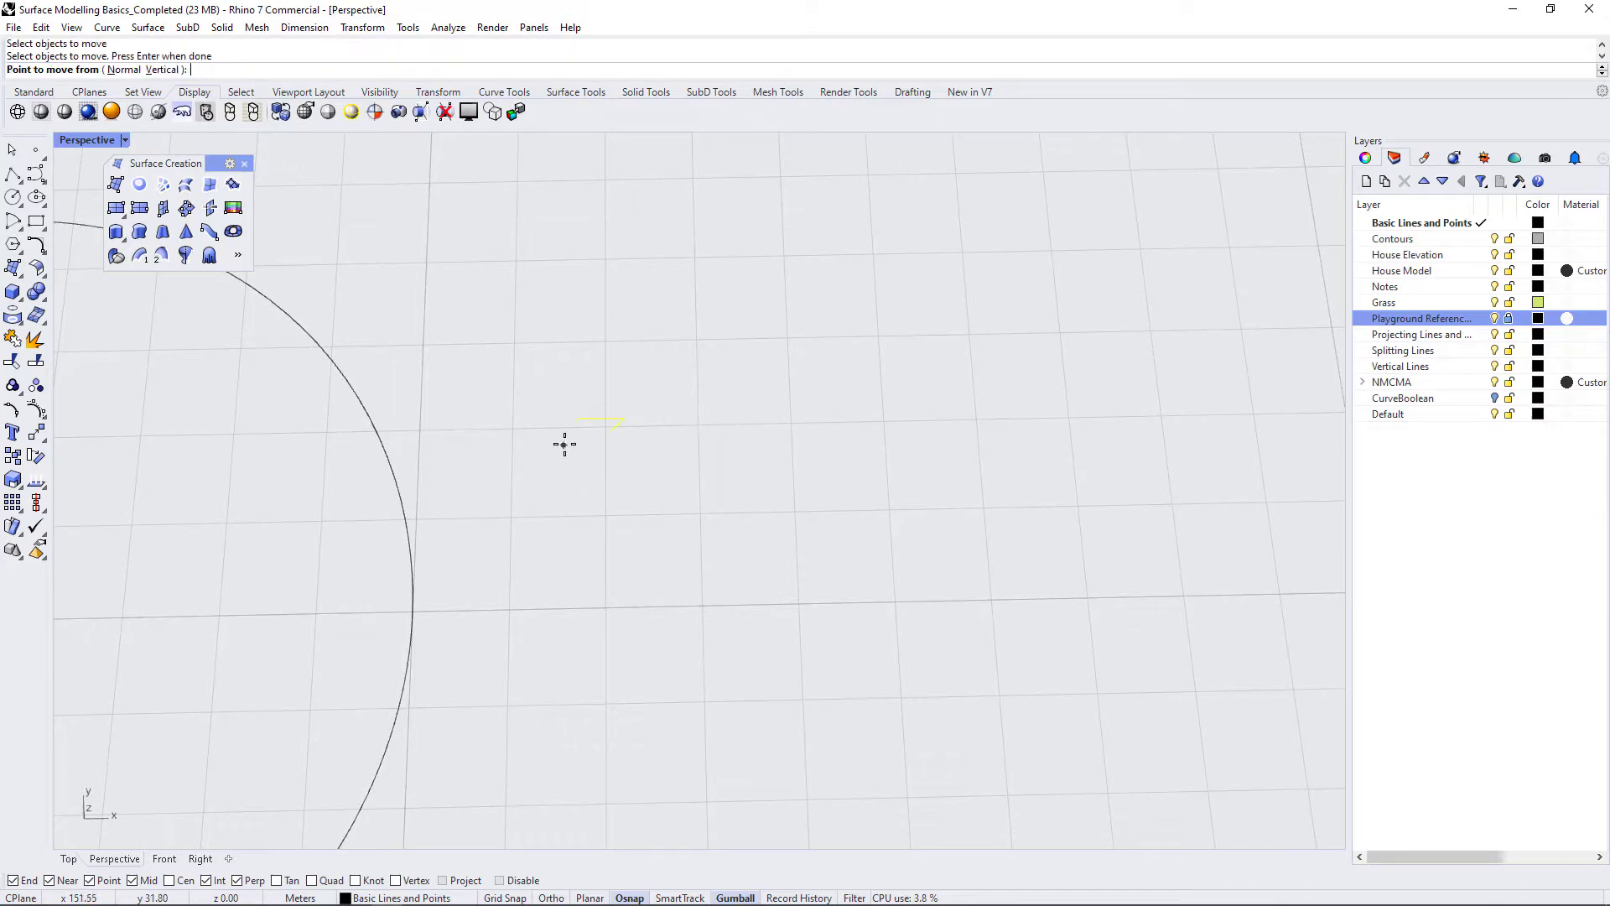
left_click(572, 431)
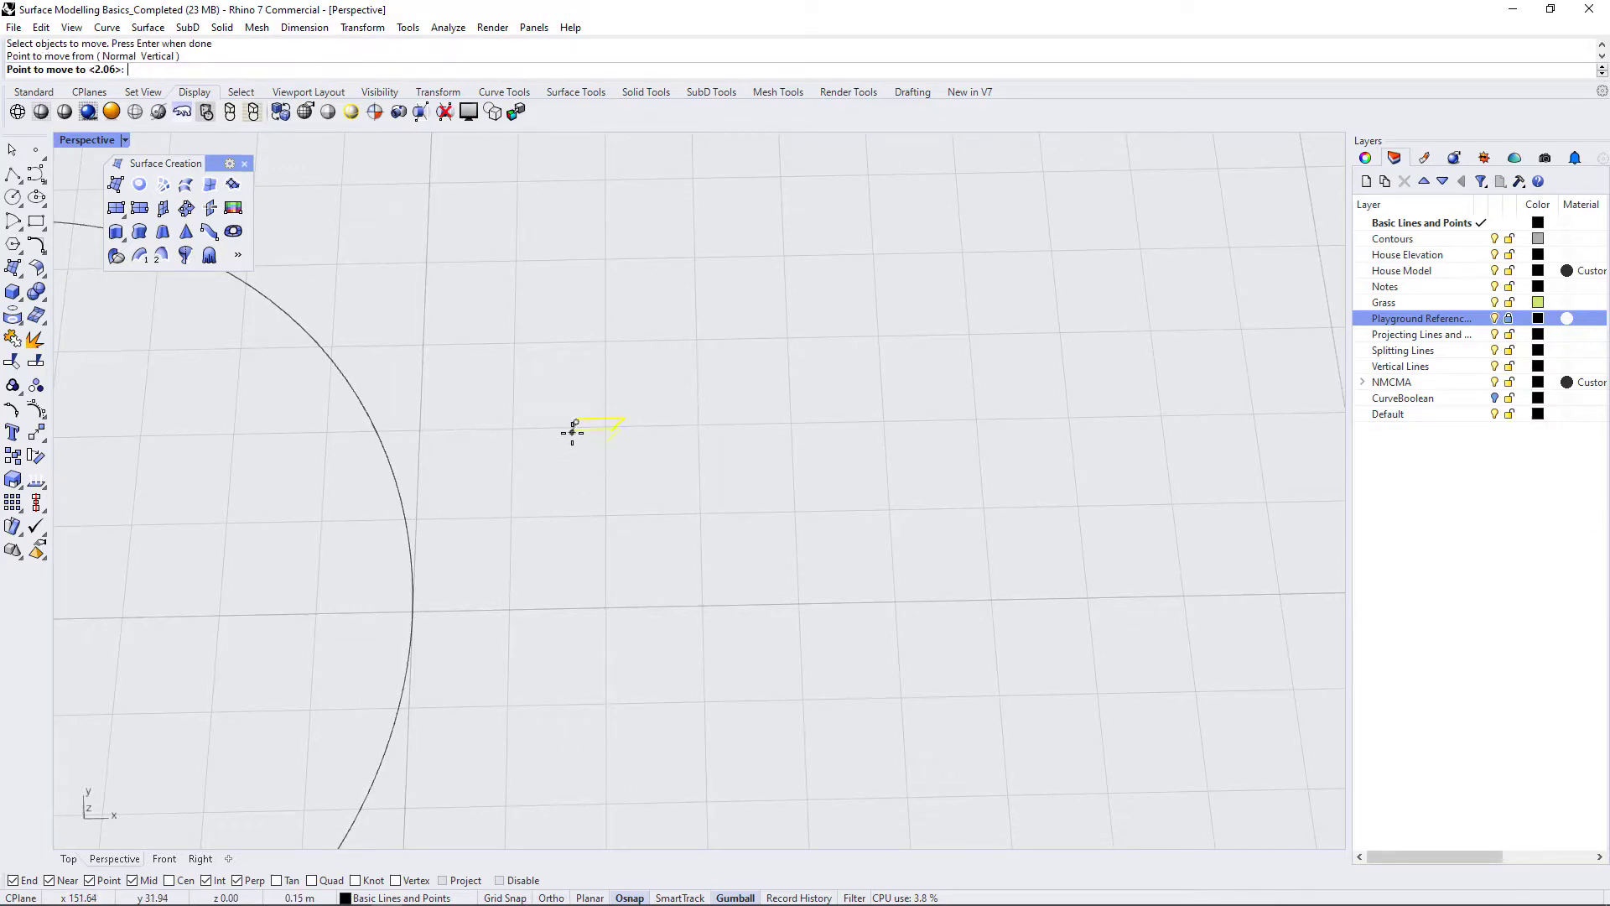
left_click(397, 462)
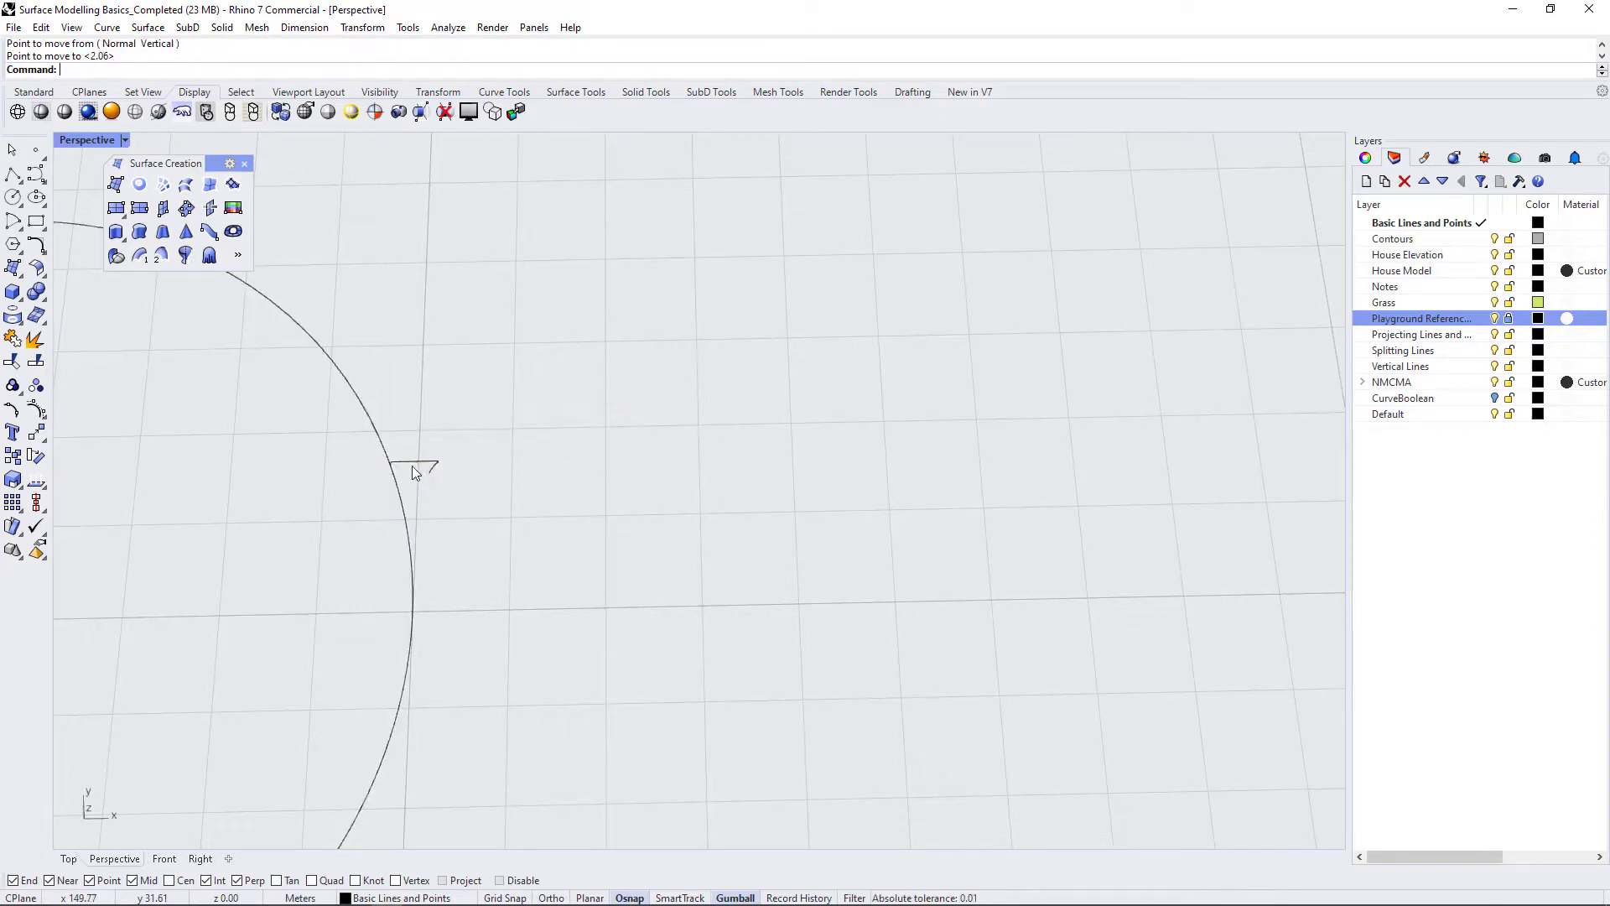
Step: Maximise the Top view and examine how the profile meets the edge of the circle
double_click(98, 144)
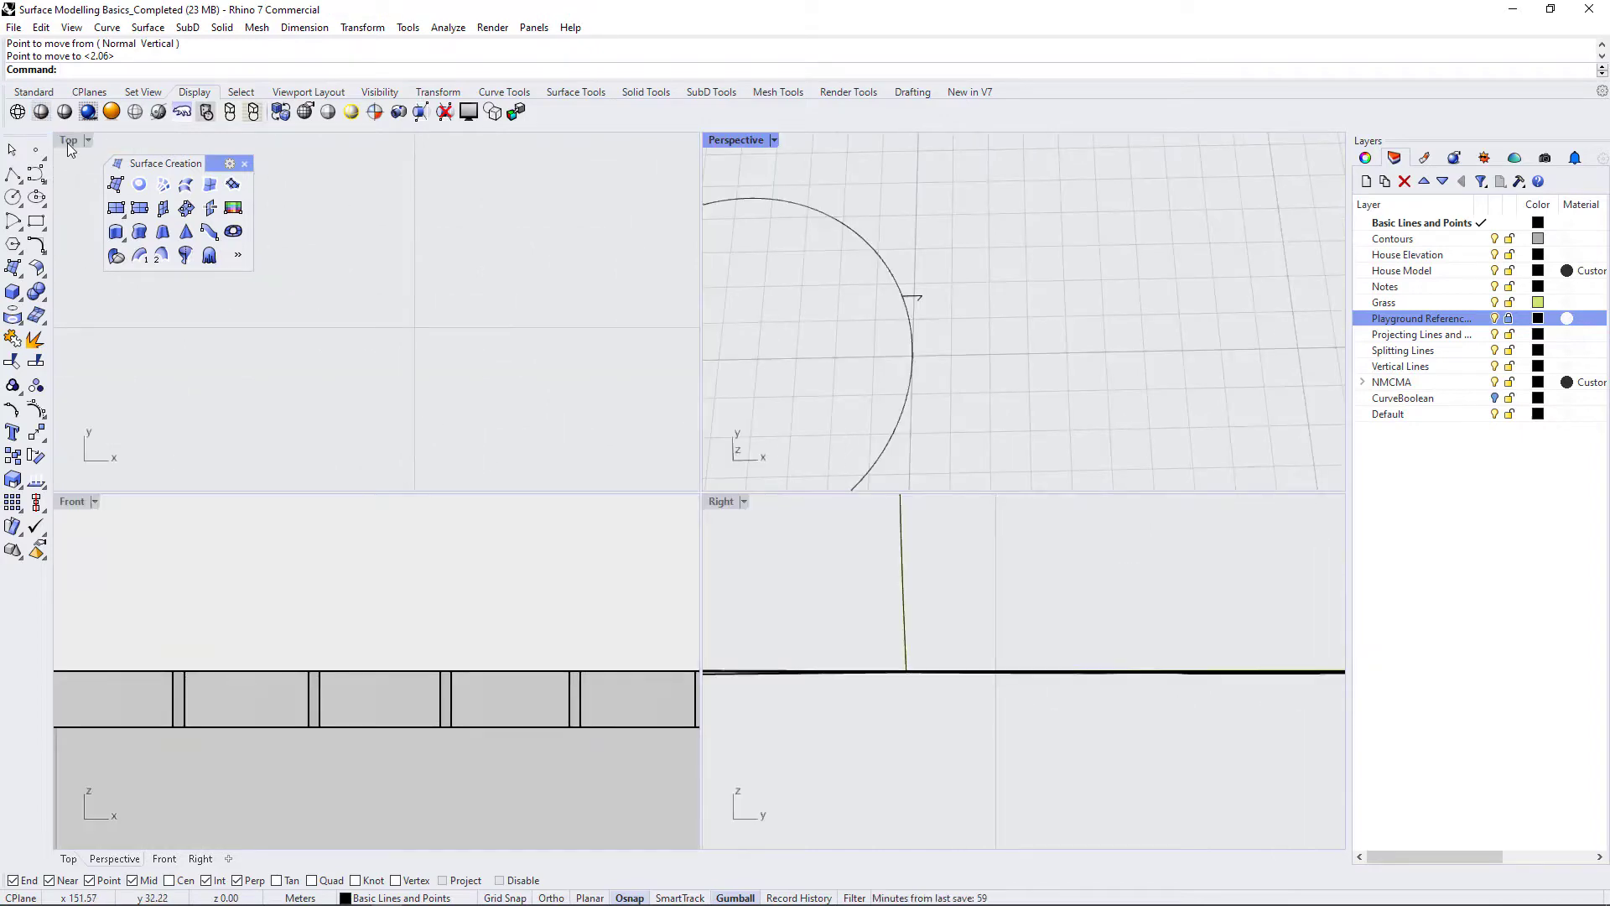
double_click(67, 143)
type("ZS")
key("Return")
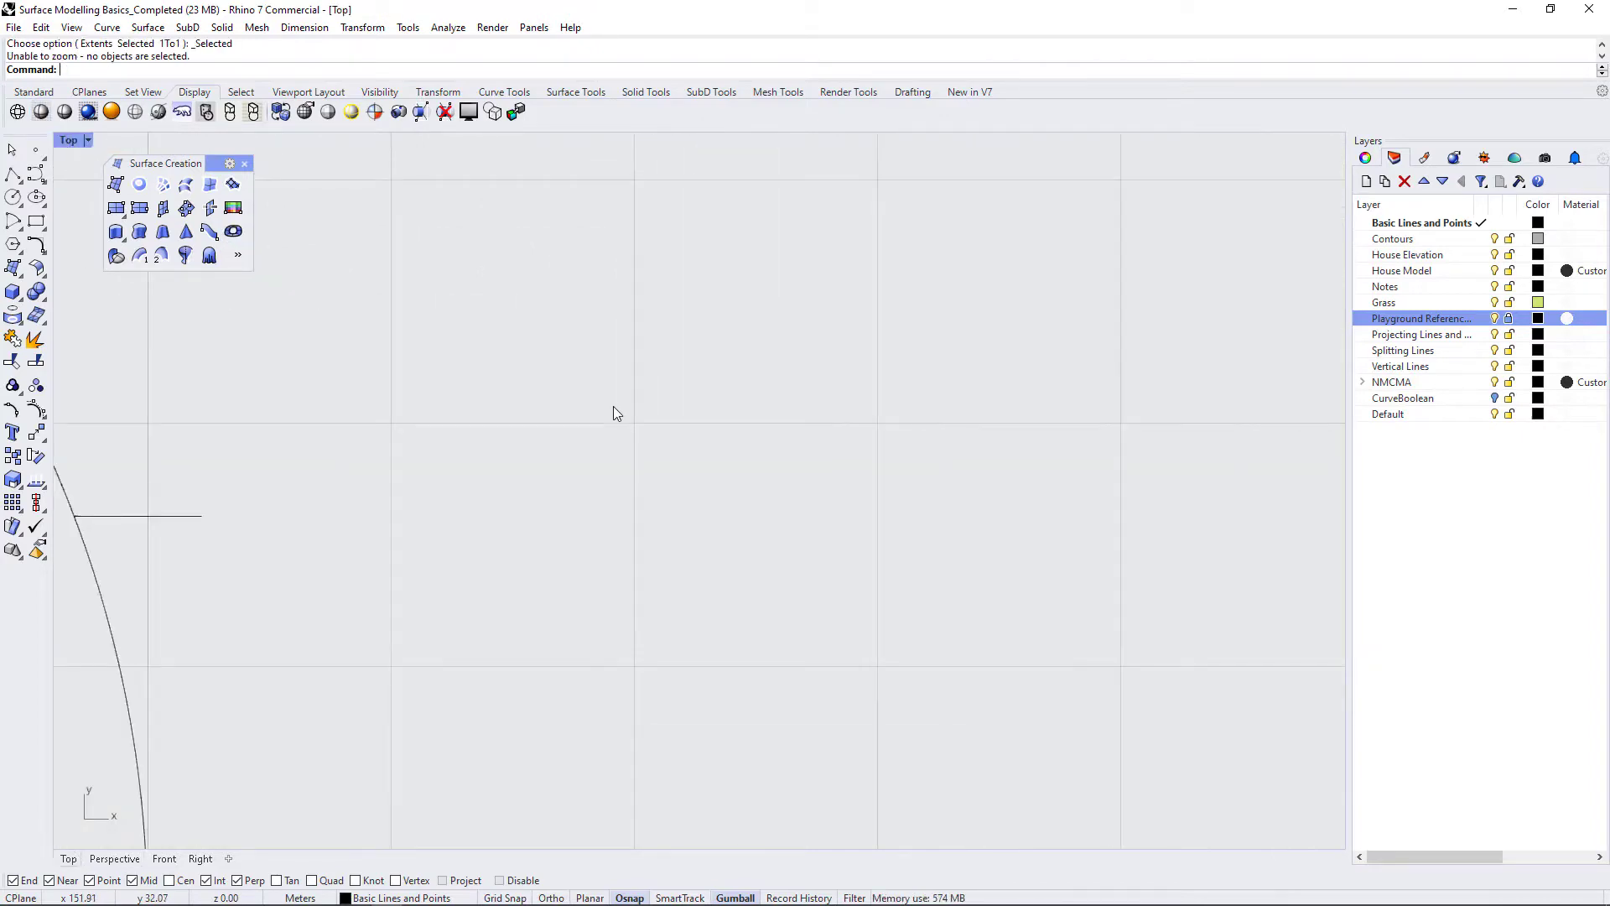
scroll(617, 408, "down", 8)
scroll(1082, 513, "down", 10)
scroll(944, 569, "up", 2)
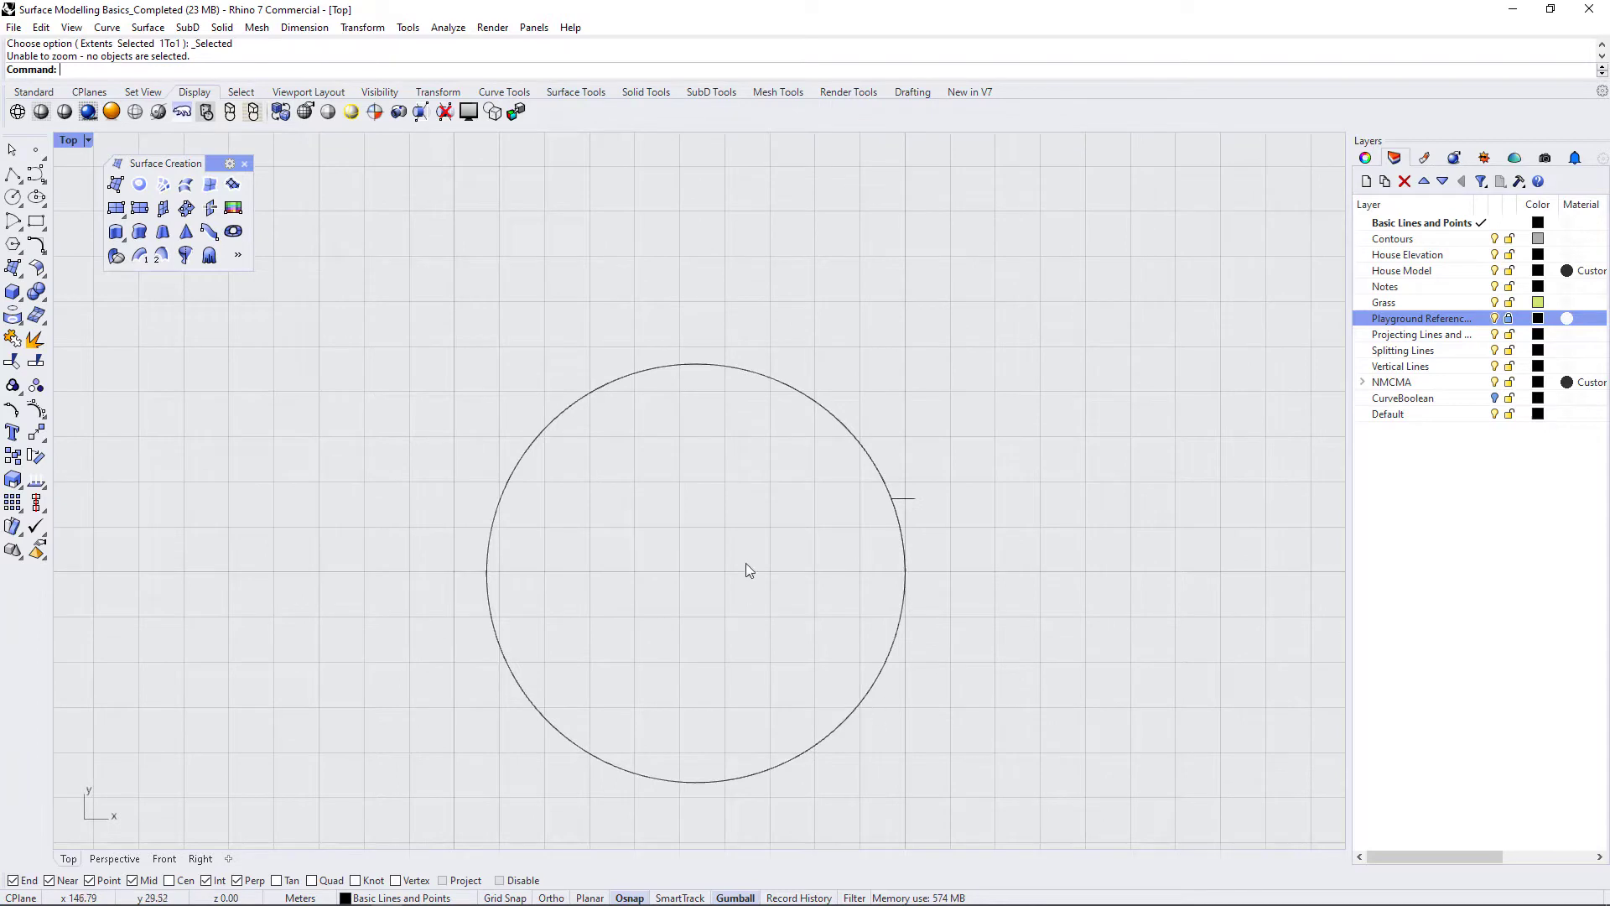
scroll(913, 514, "up", 4)
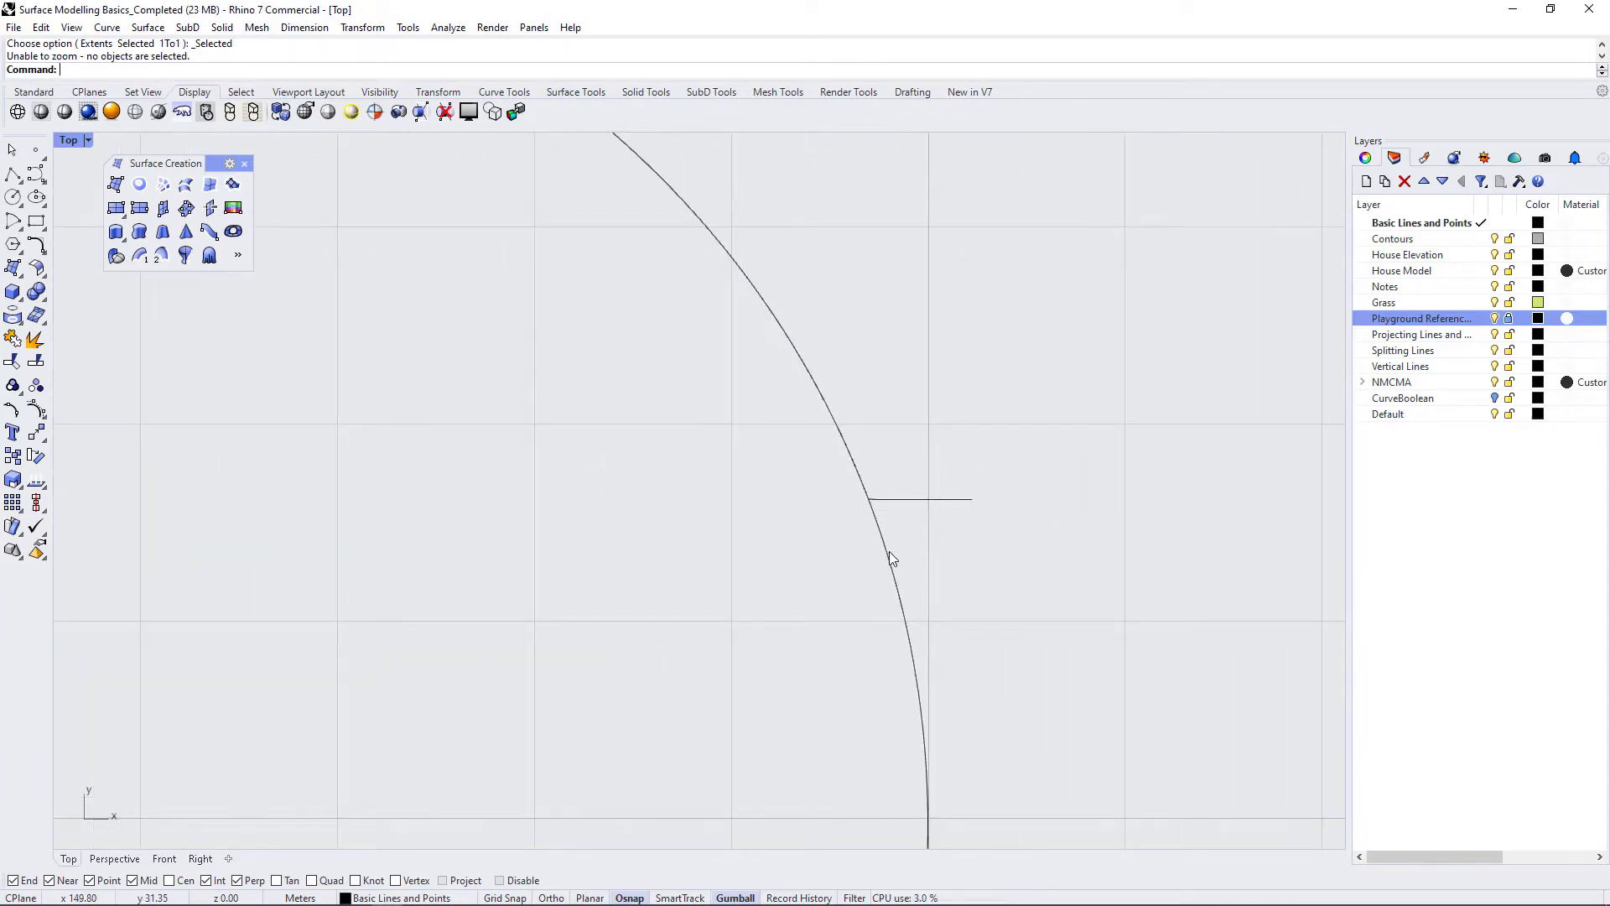
scroll(914, 473, "down", 3)
Step: Rotate the profile about its endpoint on the circle until it is perpendicular to the circle's edge
left_click(923, 487)
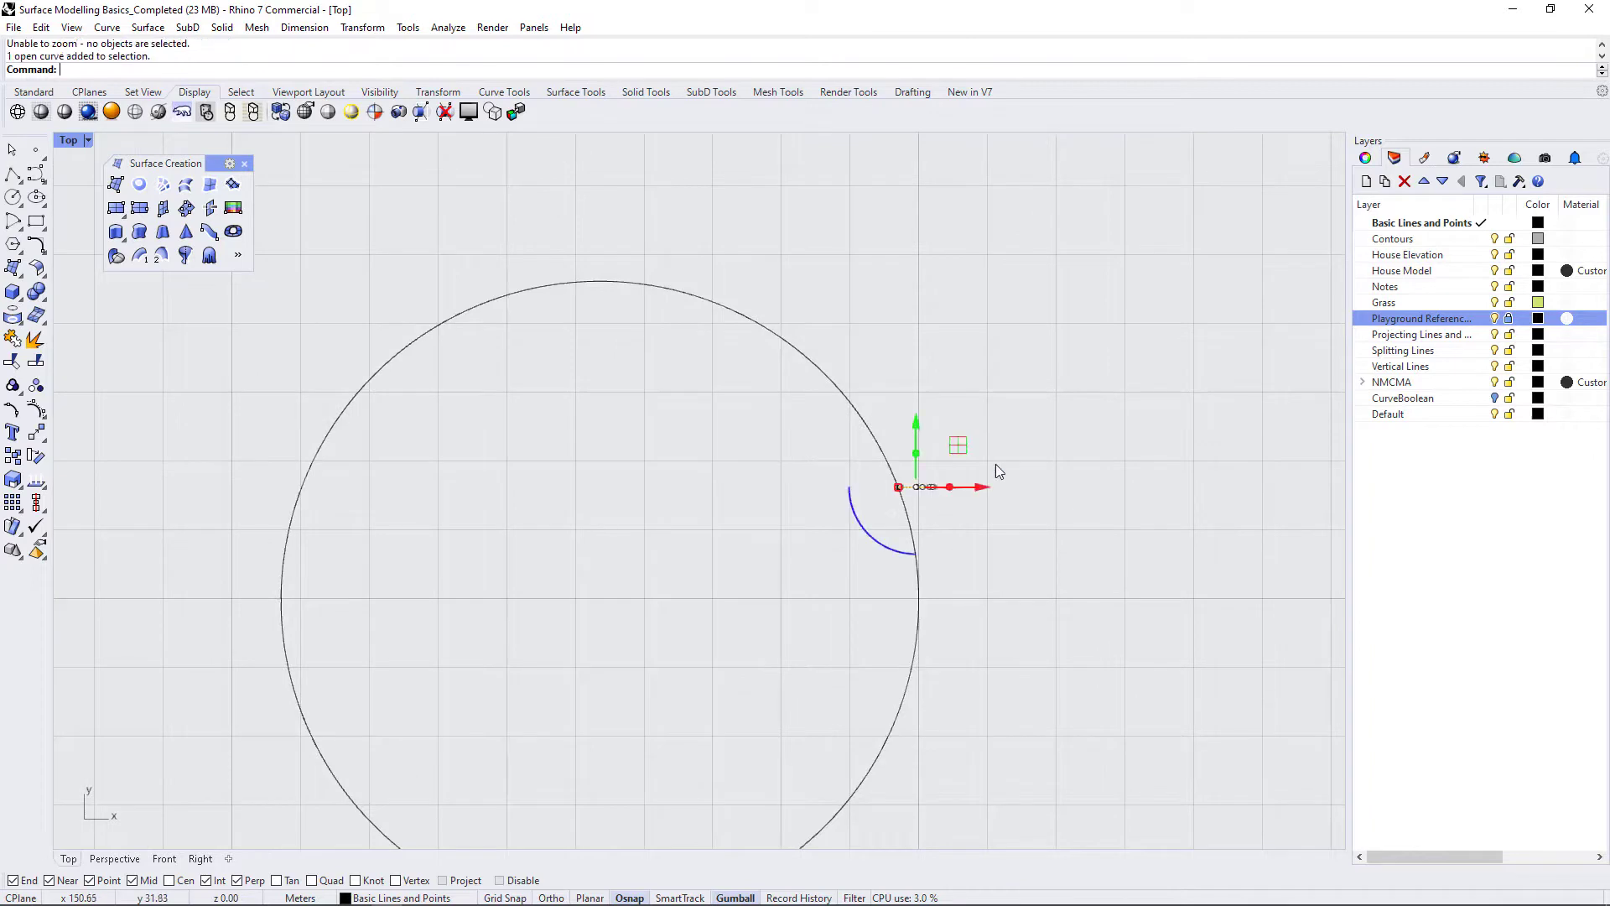
scroll(999, 467, "up", 4)
type("RO")
key("Return")
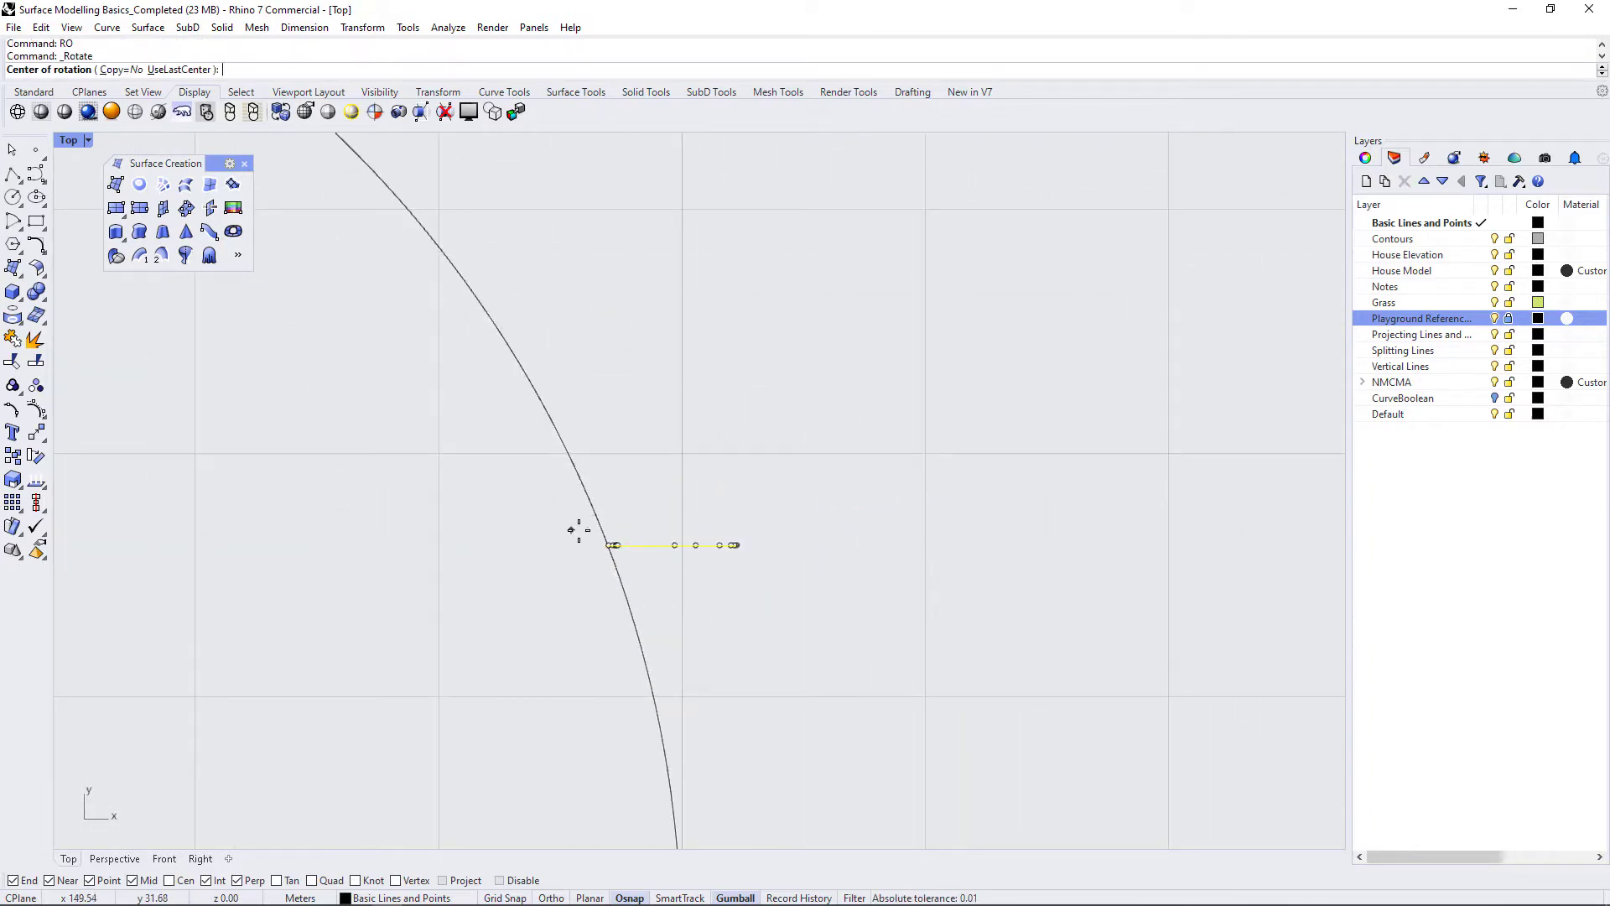
left_click(609, 545)
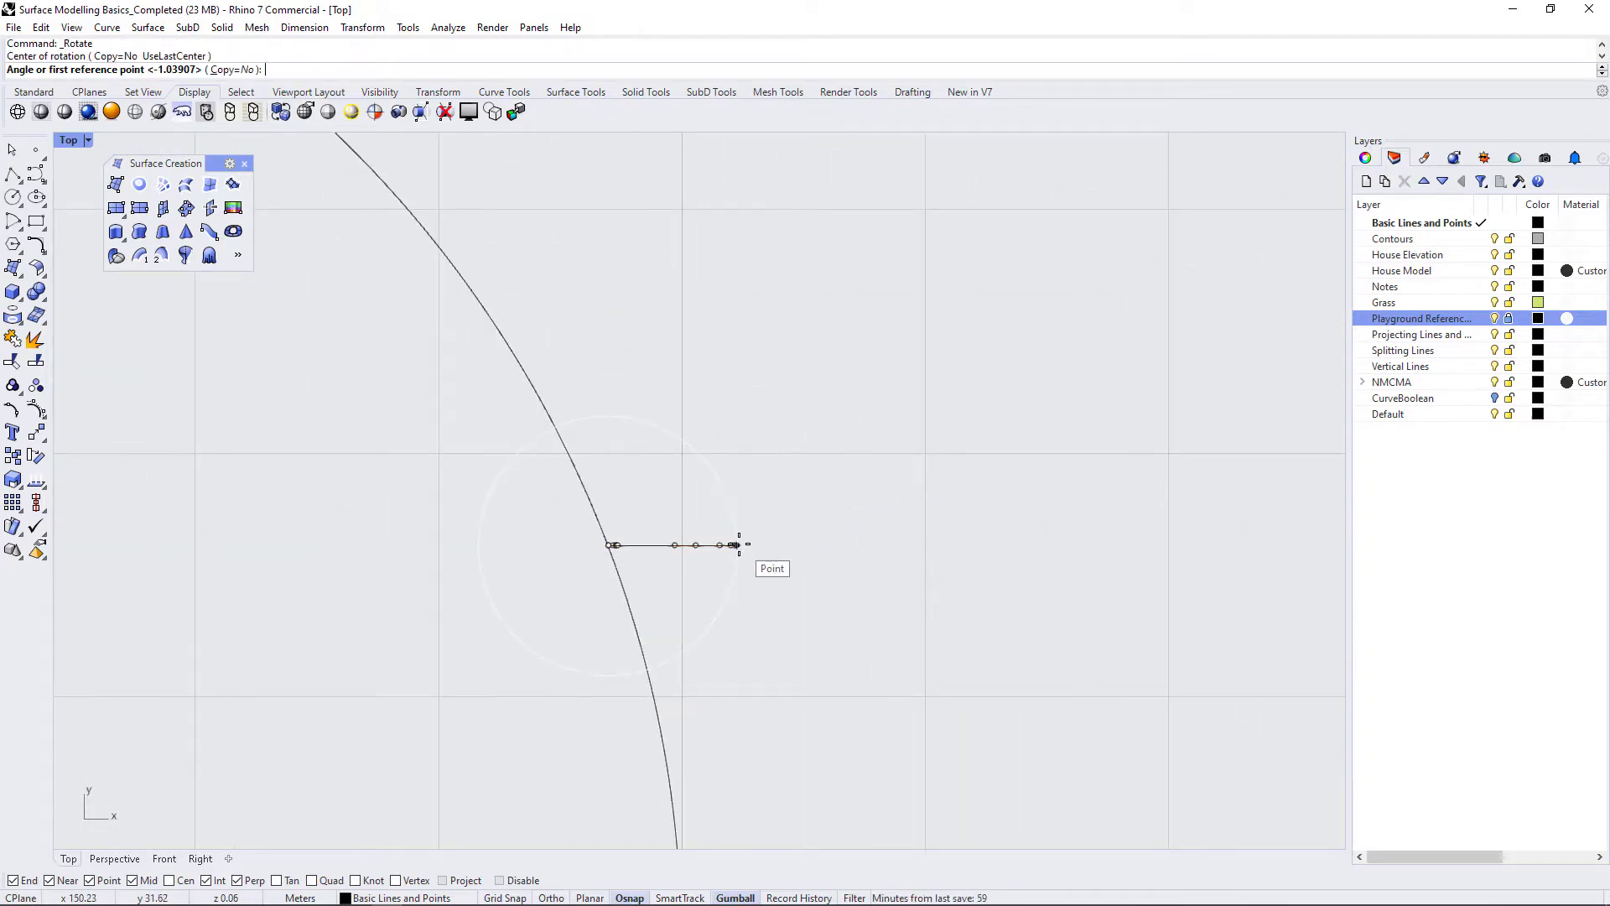
left_click(739, 545)
scroll(917, 424, "down", 3)
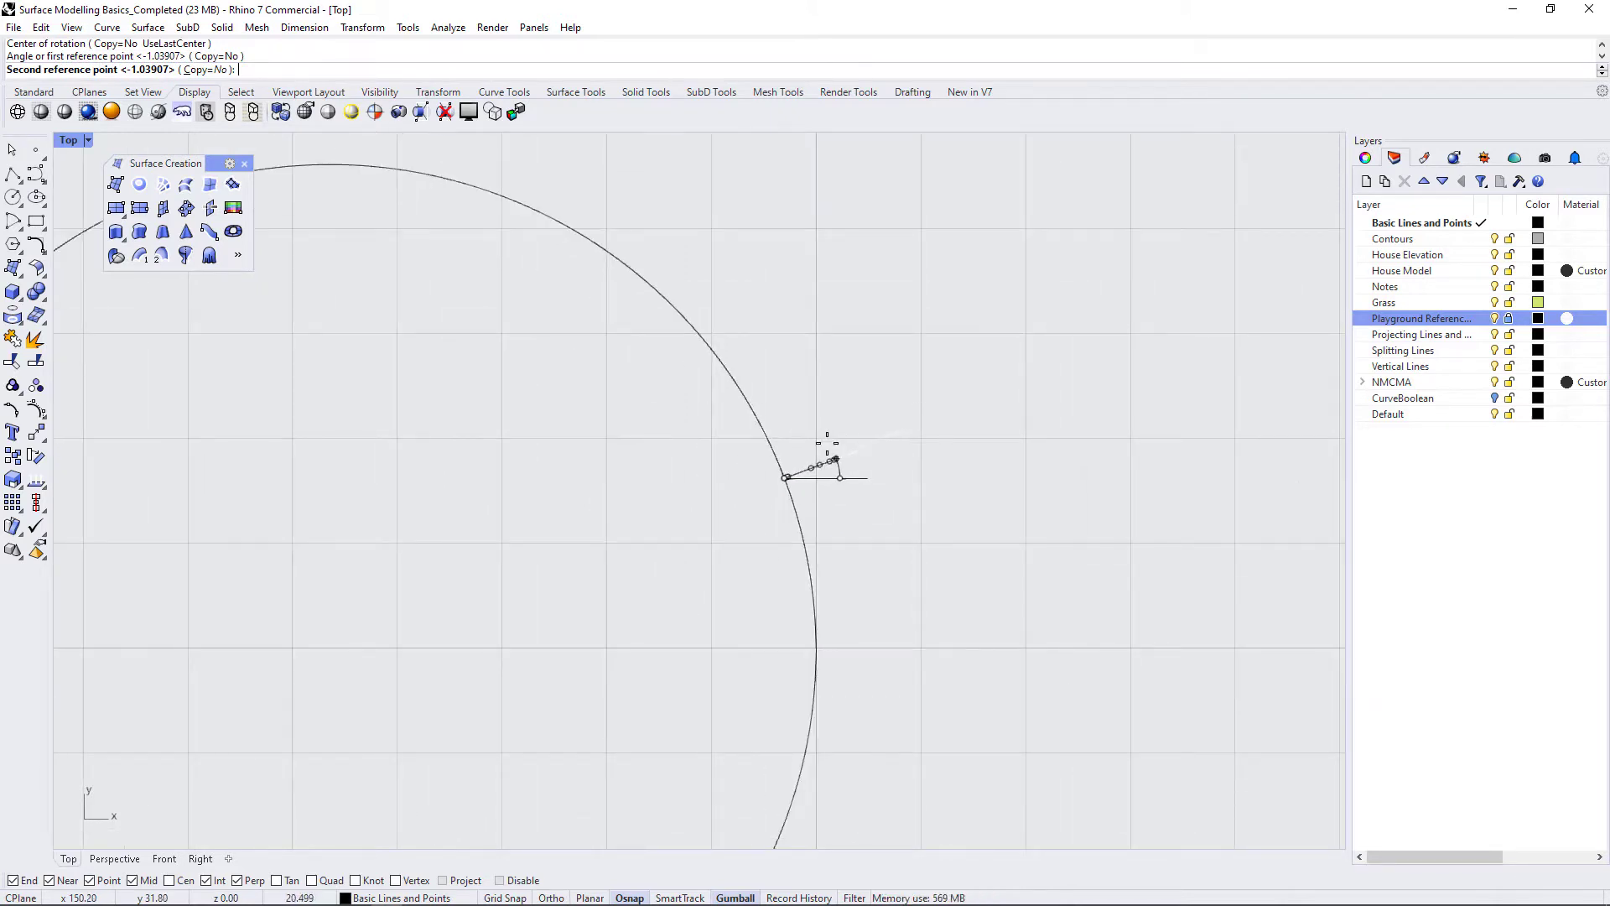
scroll(831, 453, "up", 4)
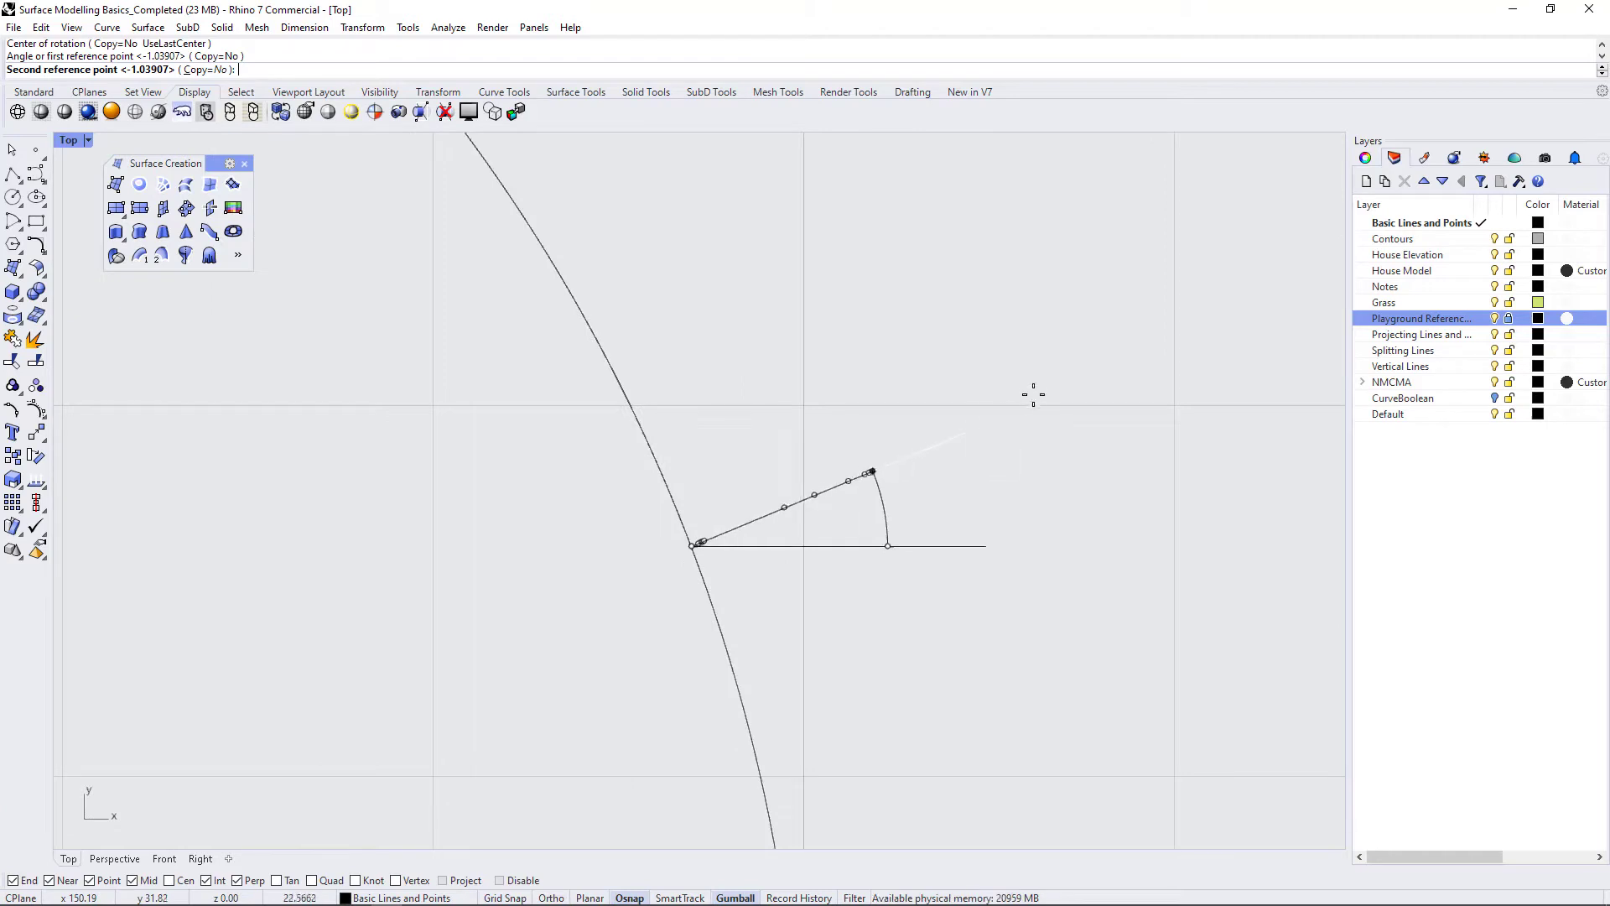
scroll(973, 327, "down", 4)
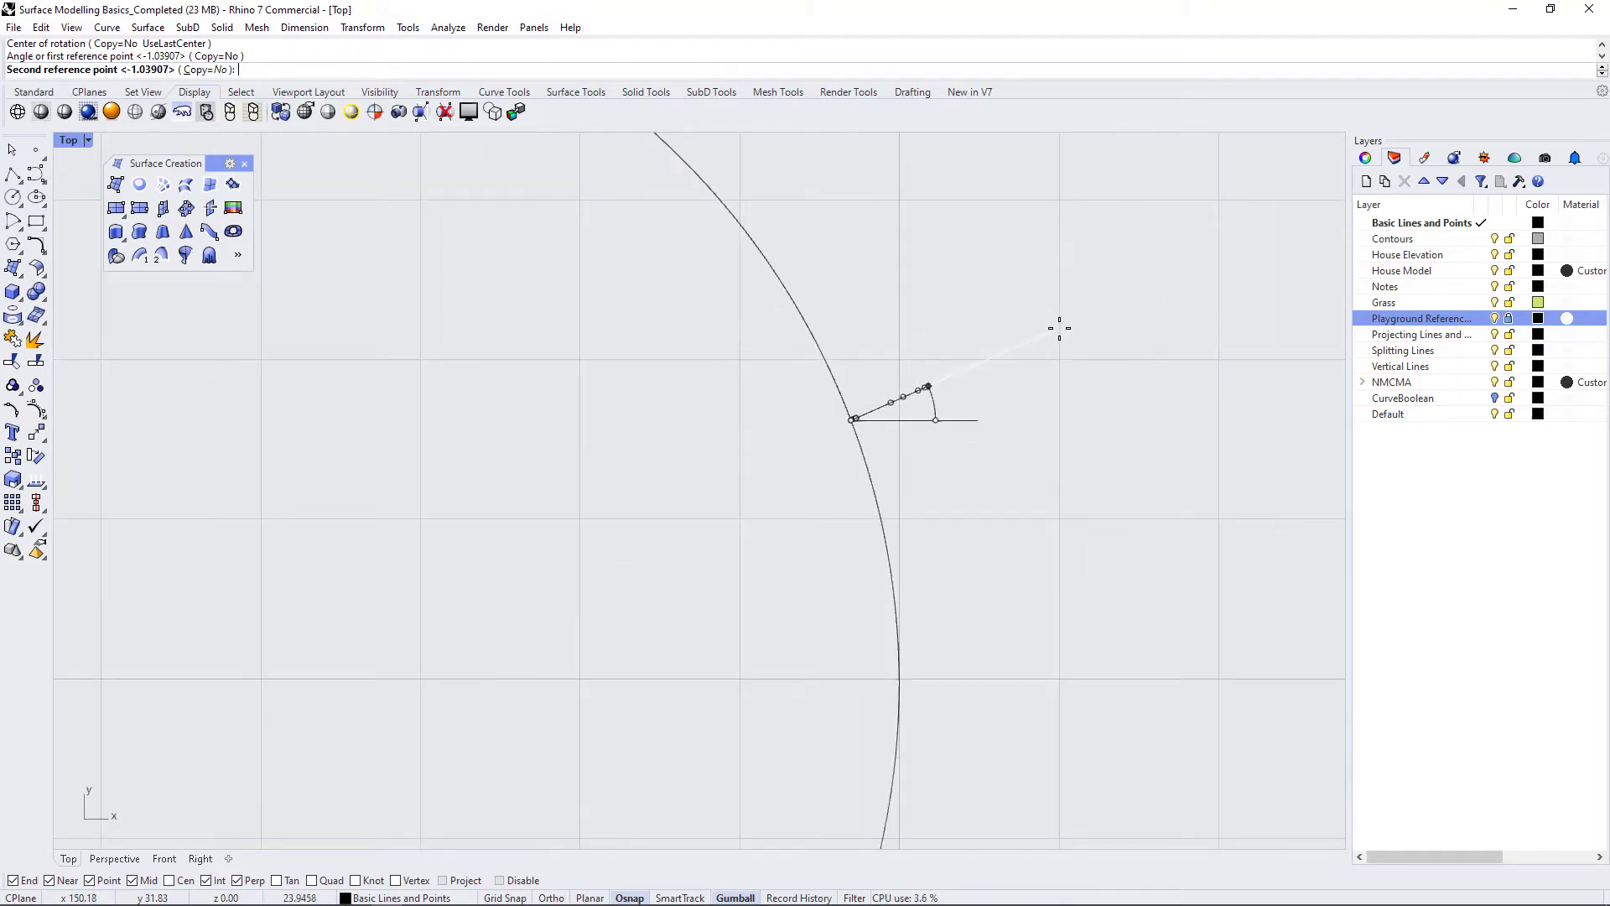
left_click(1064, 366)
scroll(894, 411, "up", 5)
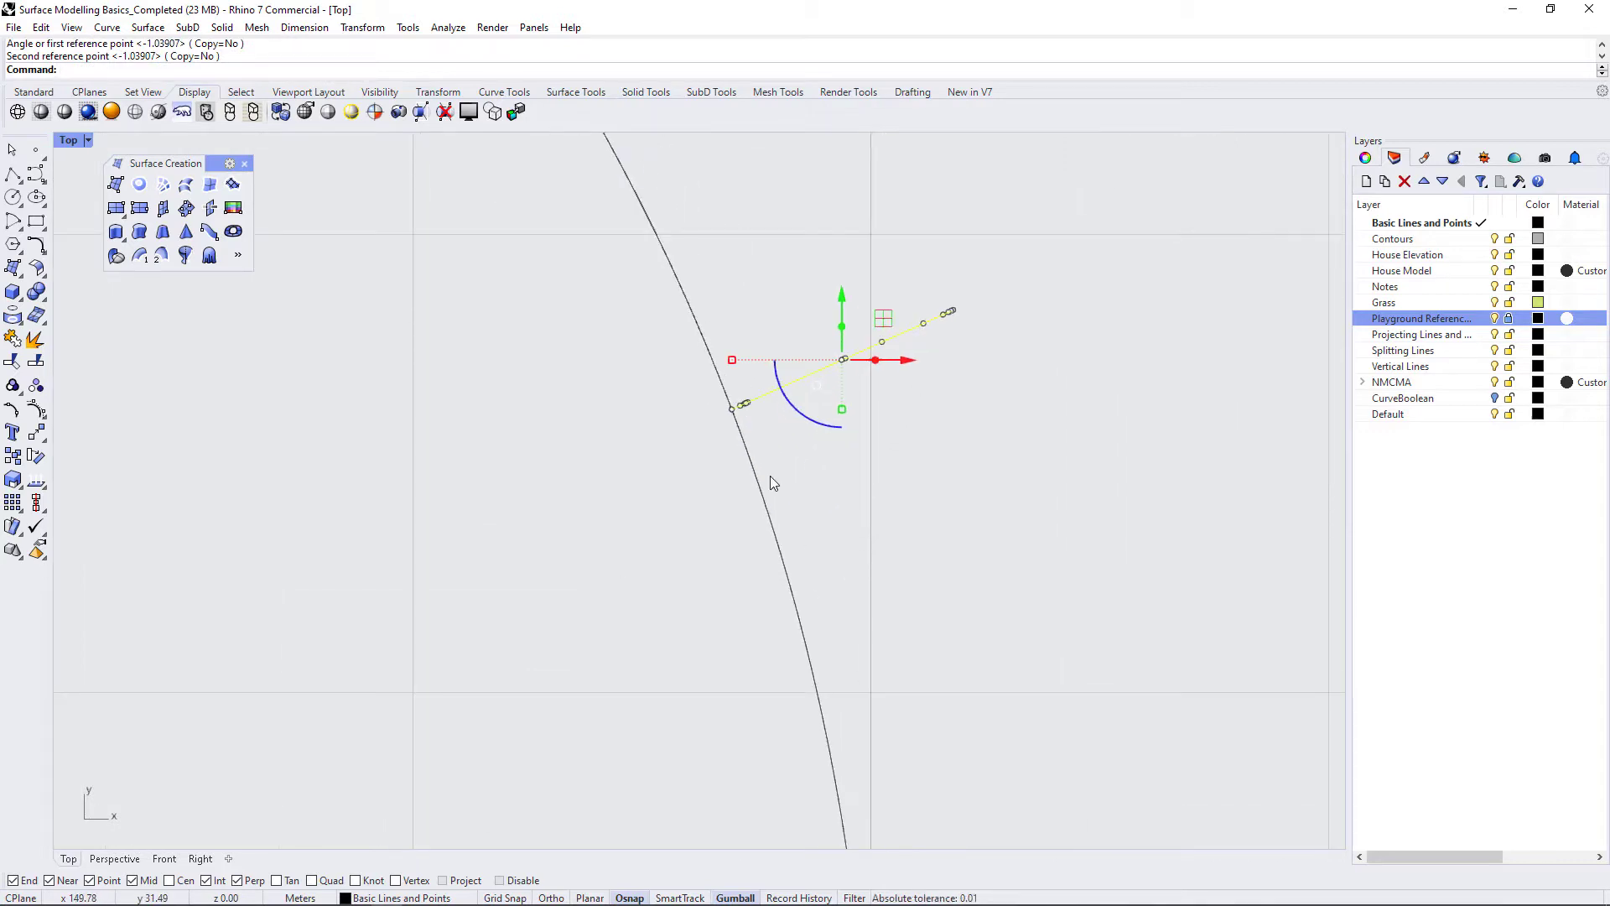
scroll(797, 446, "down", 3)
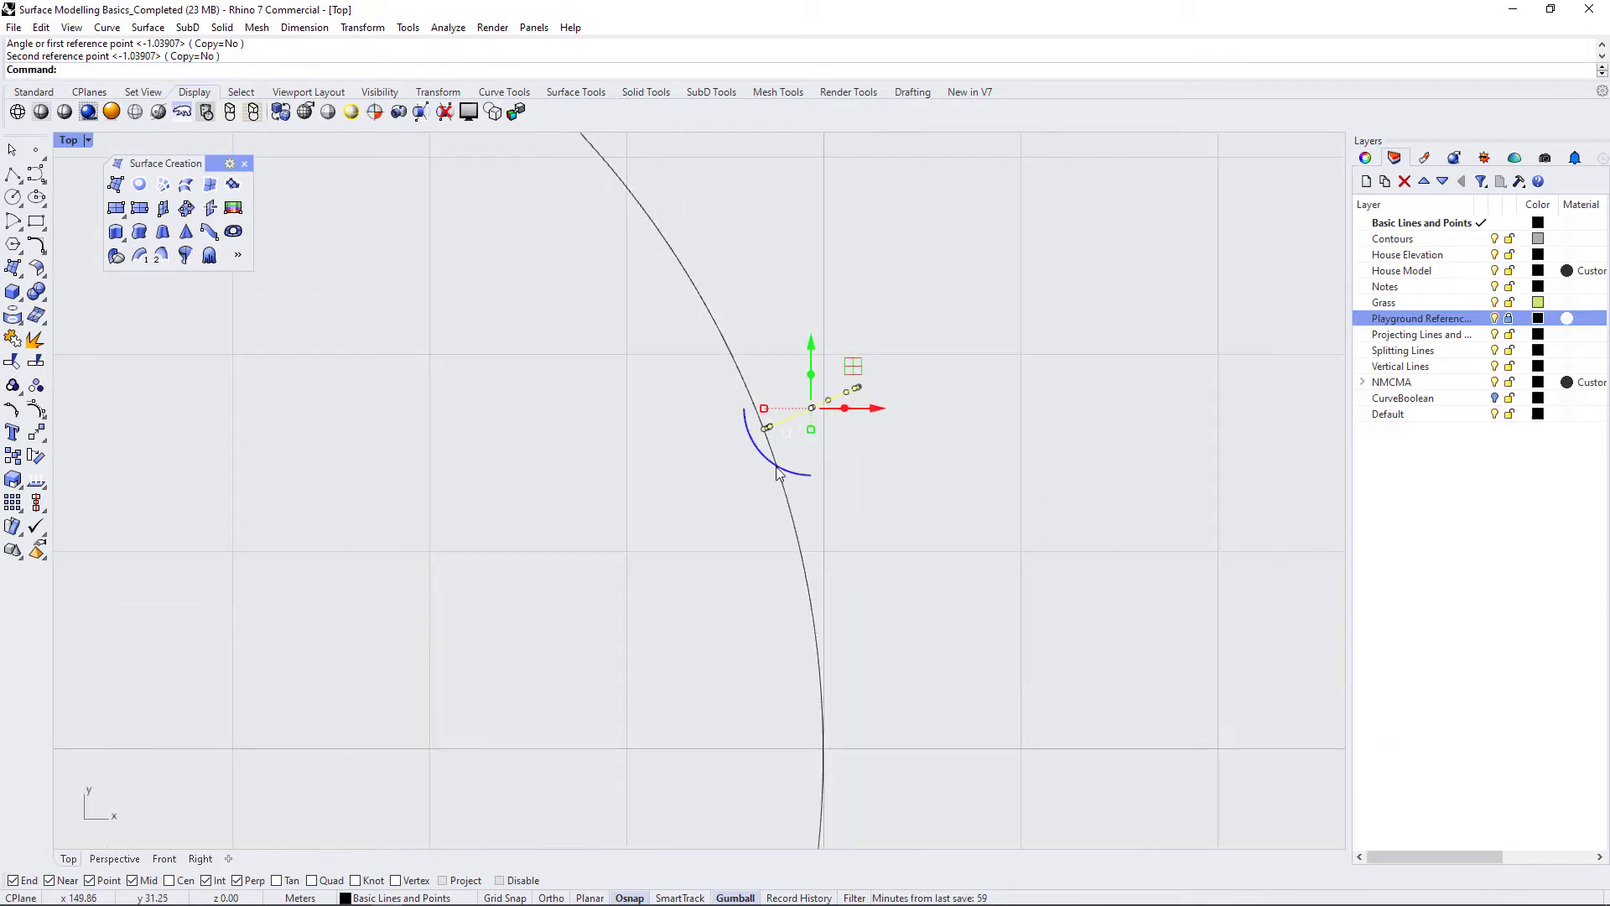
key("Escape")
scroll(873, 432, "down", 7)
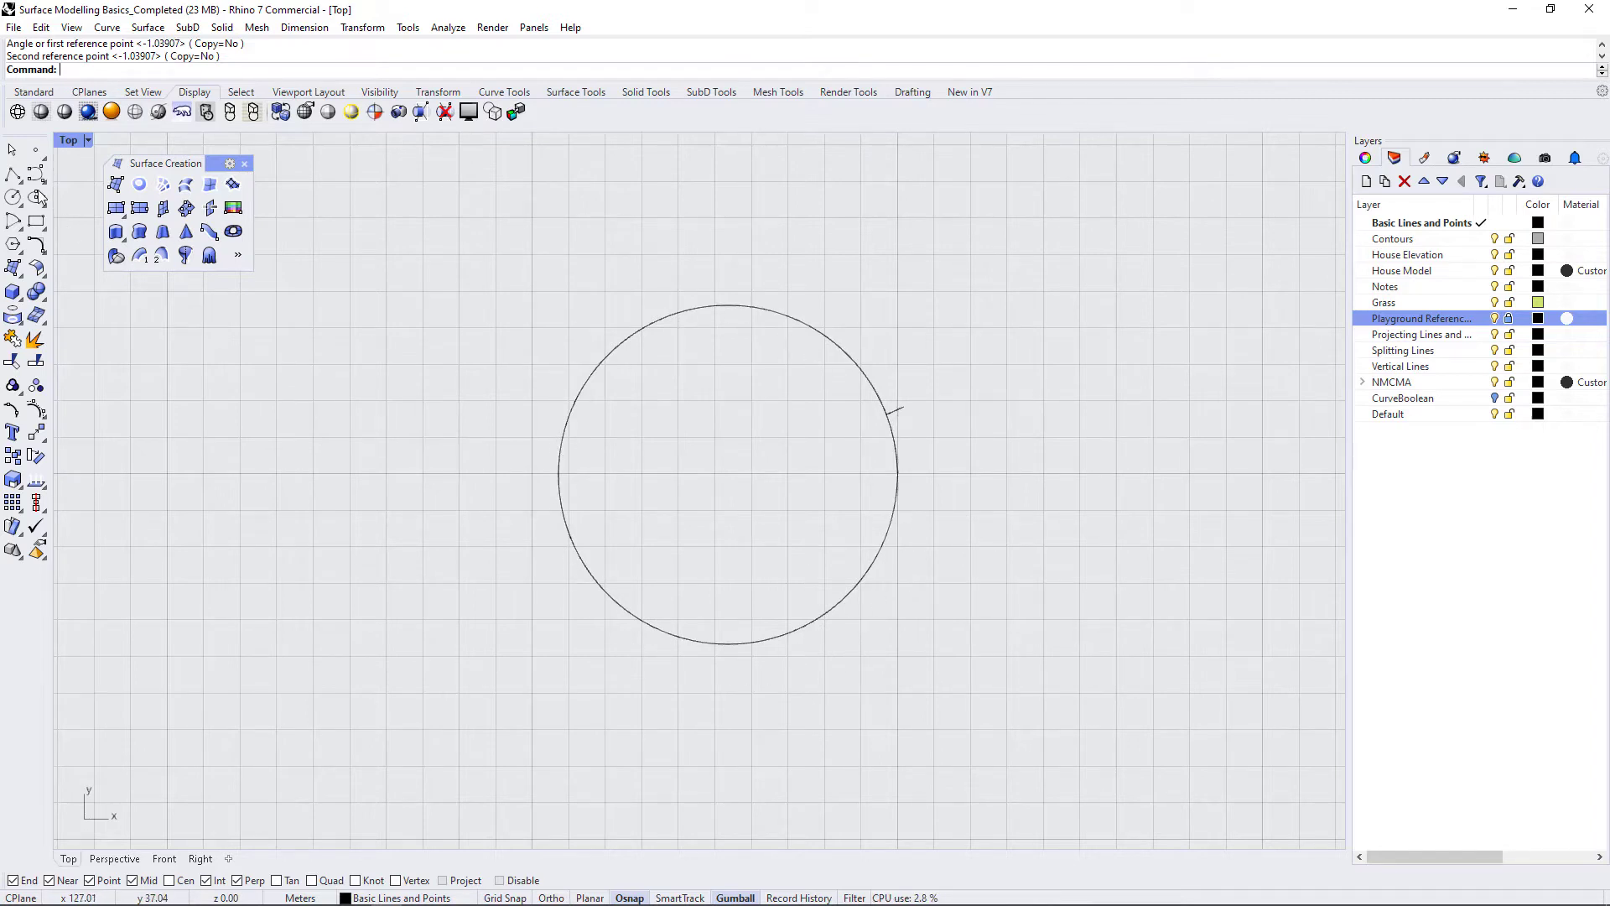
Step: Return to the maximised Perspective view and check the aligned profile against the written fountain instructions
double_click(67, 140)
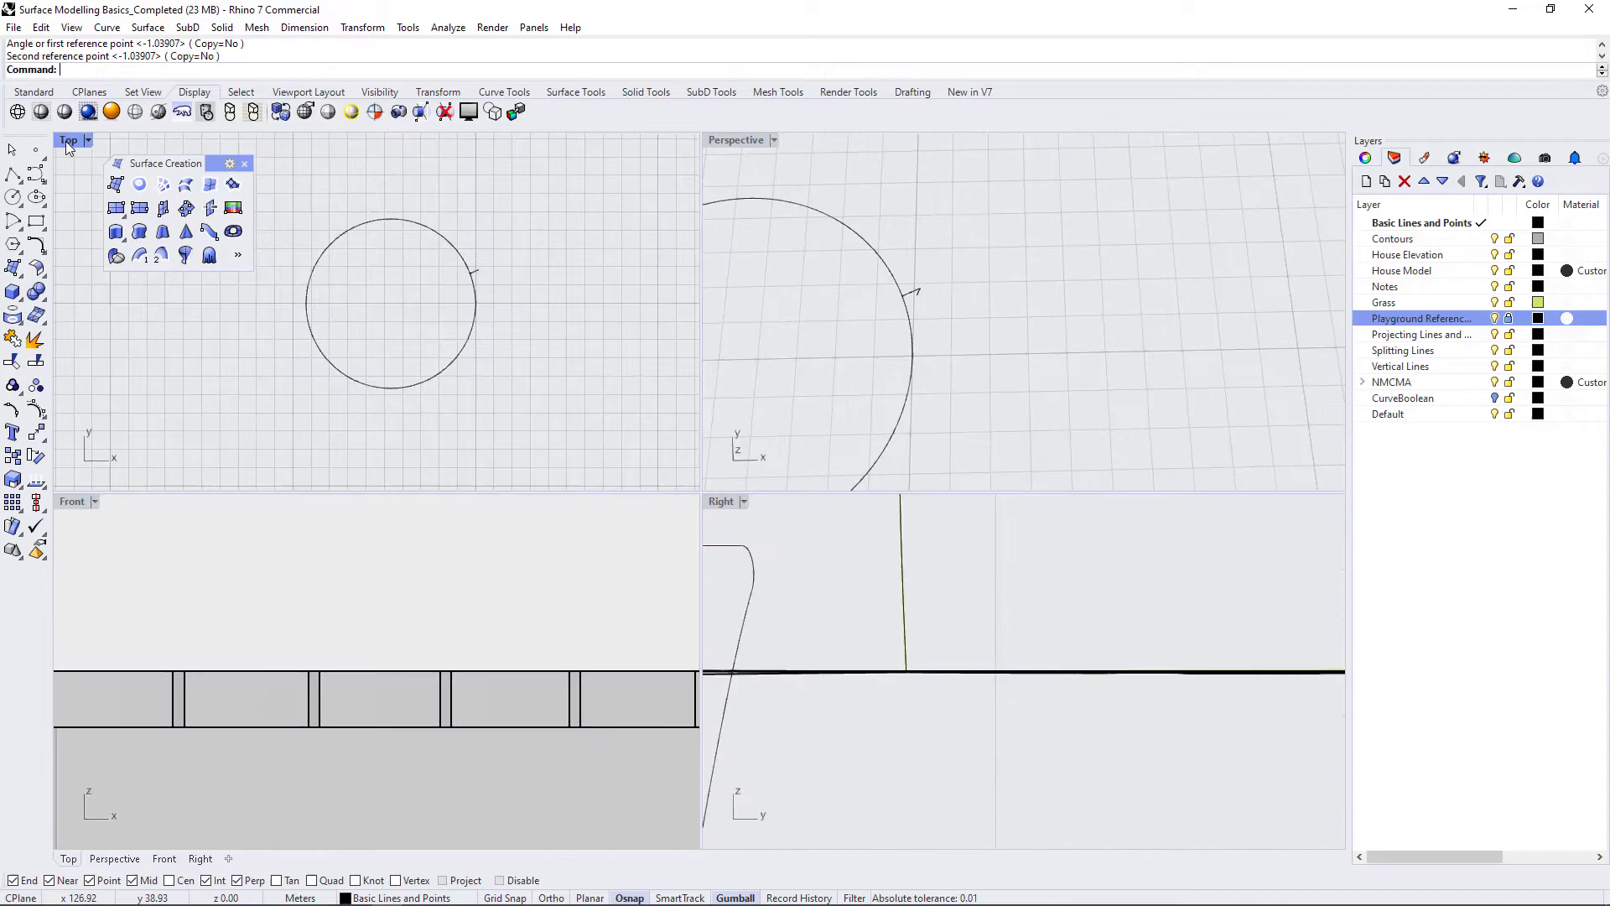
double_click(742, 142)
scroll(816, 537, "down", 5)
right_click_drag(839, 659, 943, 579)
scroll(877, 561, "down", 7)
scroll(742, 578, "down", 2)
right_click_drag(833, 622, 729, 599)
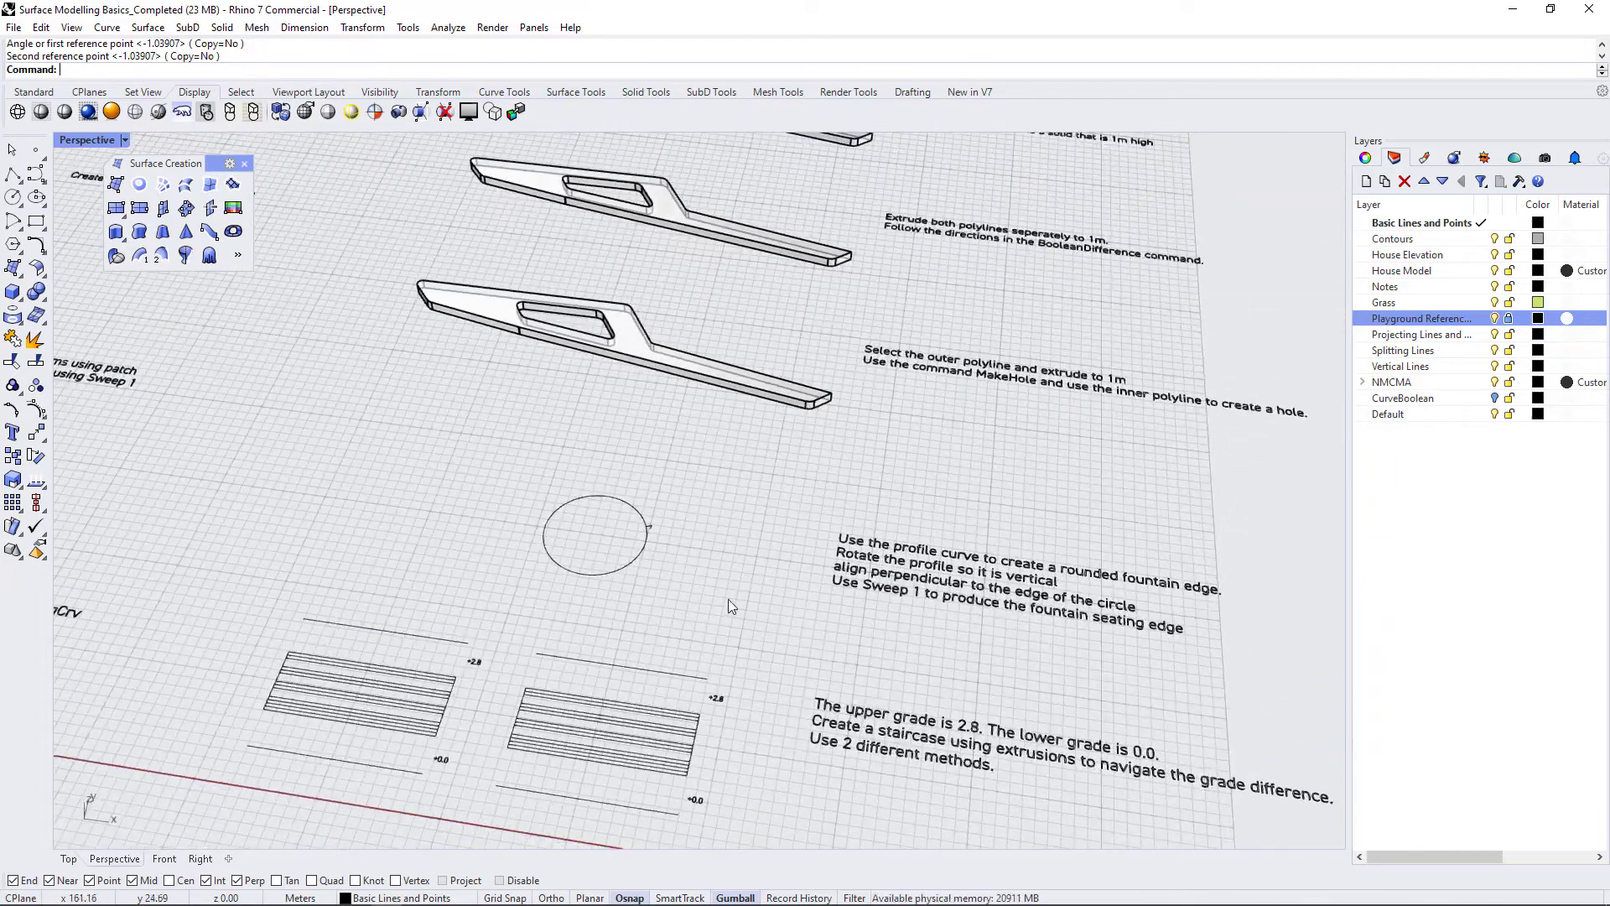
scroll(646, 541, "up", 5)
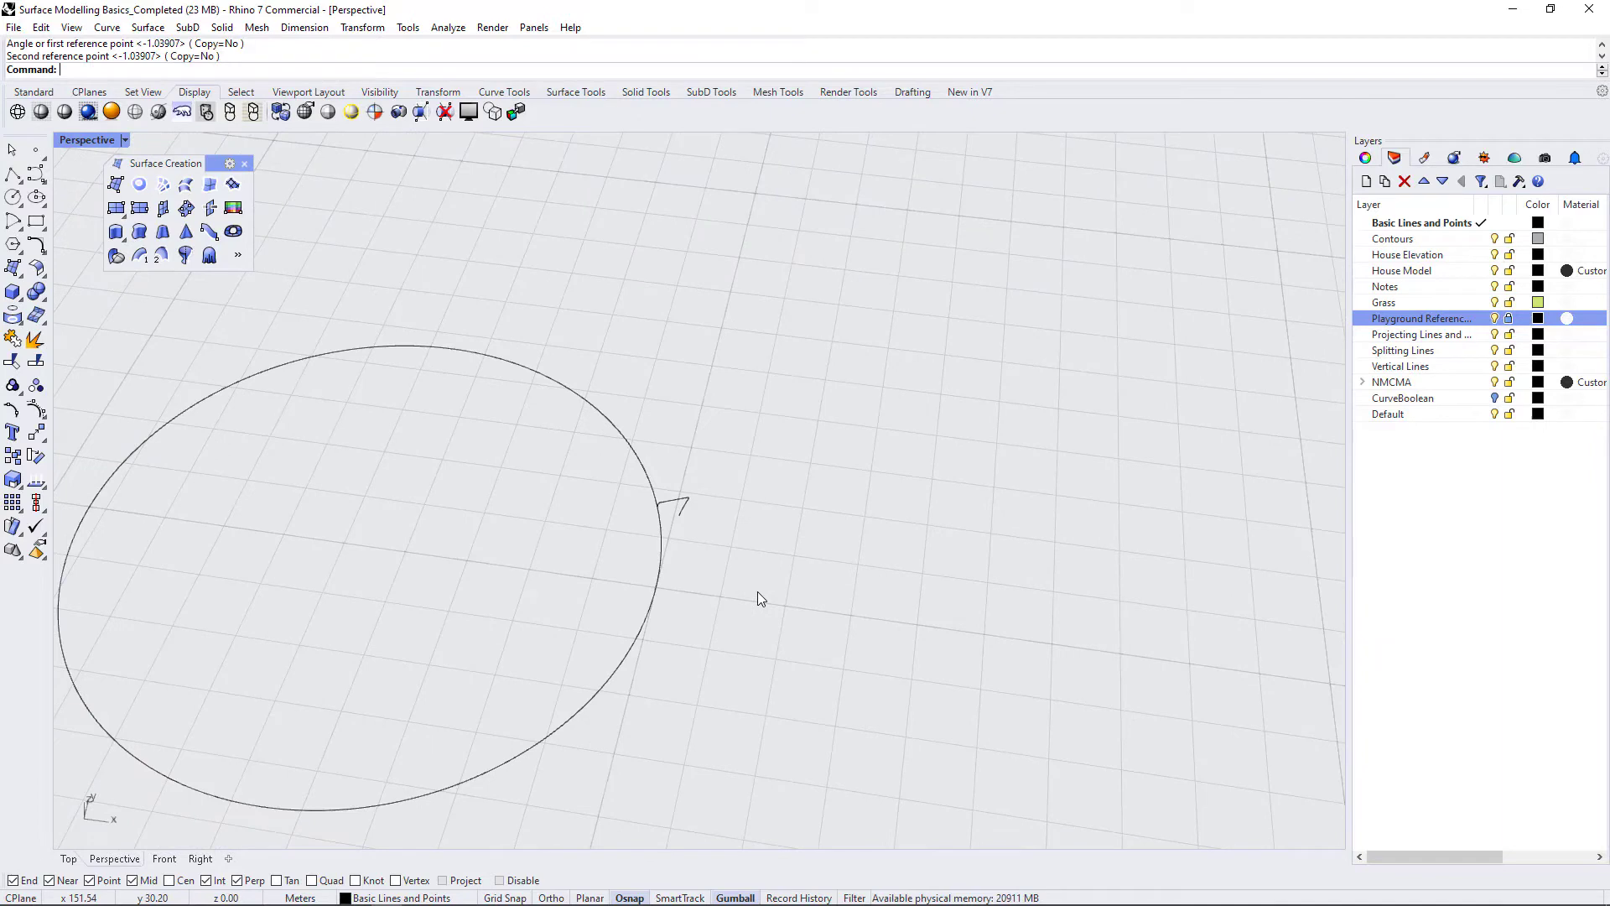
Step: Create the fountain seating edge with Sweep1, using the circle as rail and the profile curve as sweep shape
type("Sweep1")
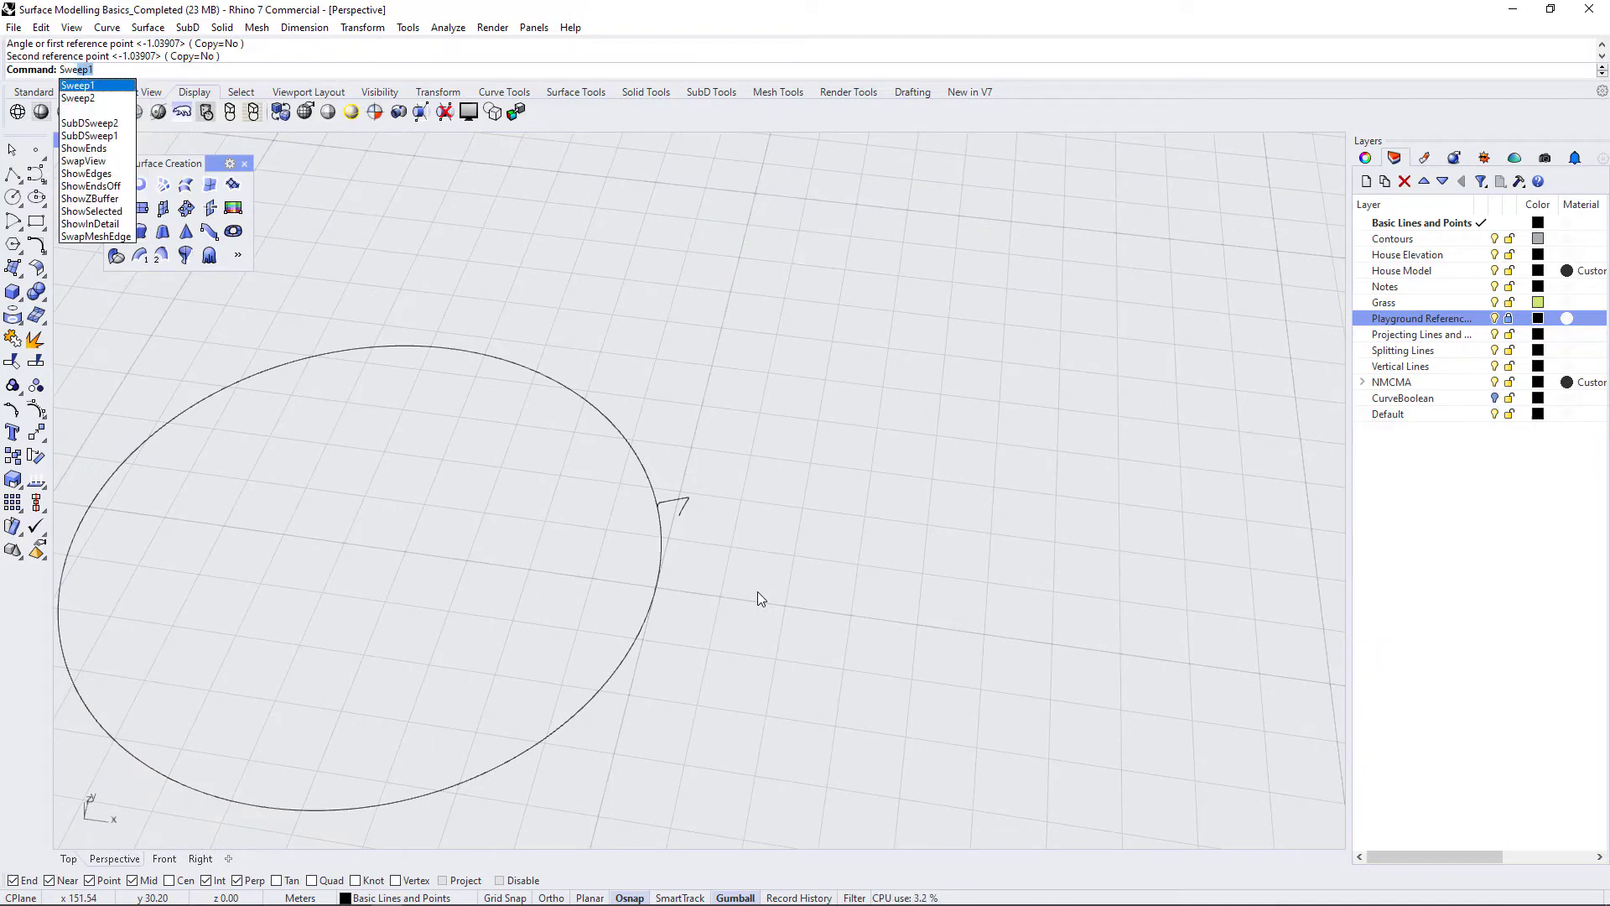
key("Return")
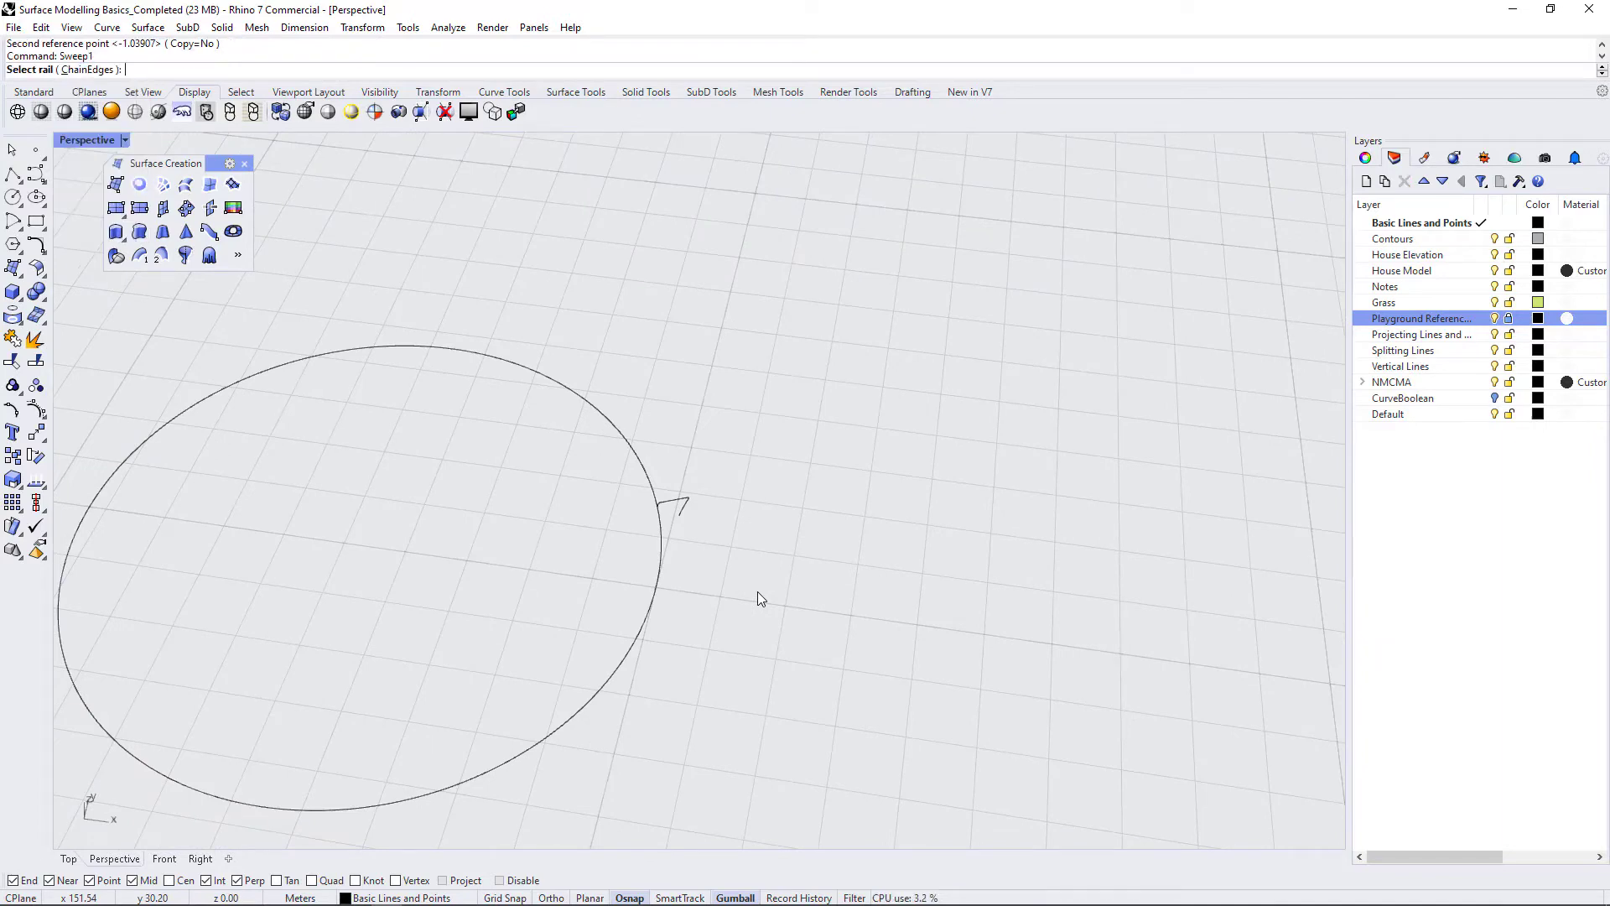
left_click(642, 460)
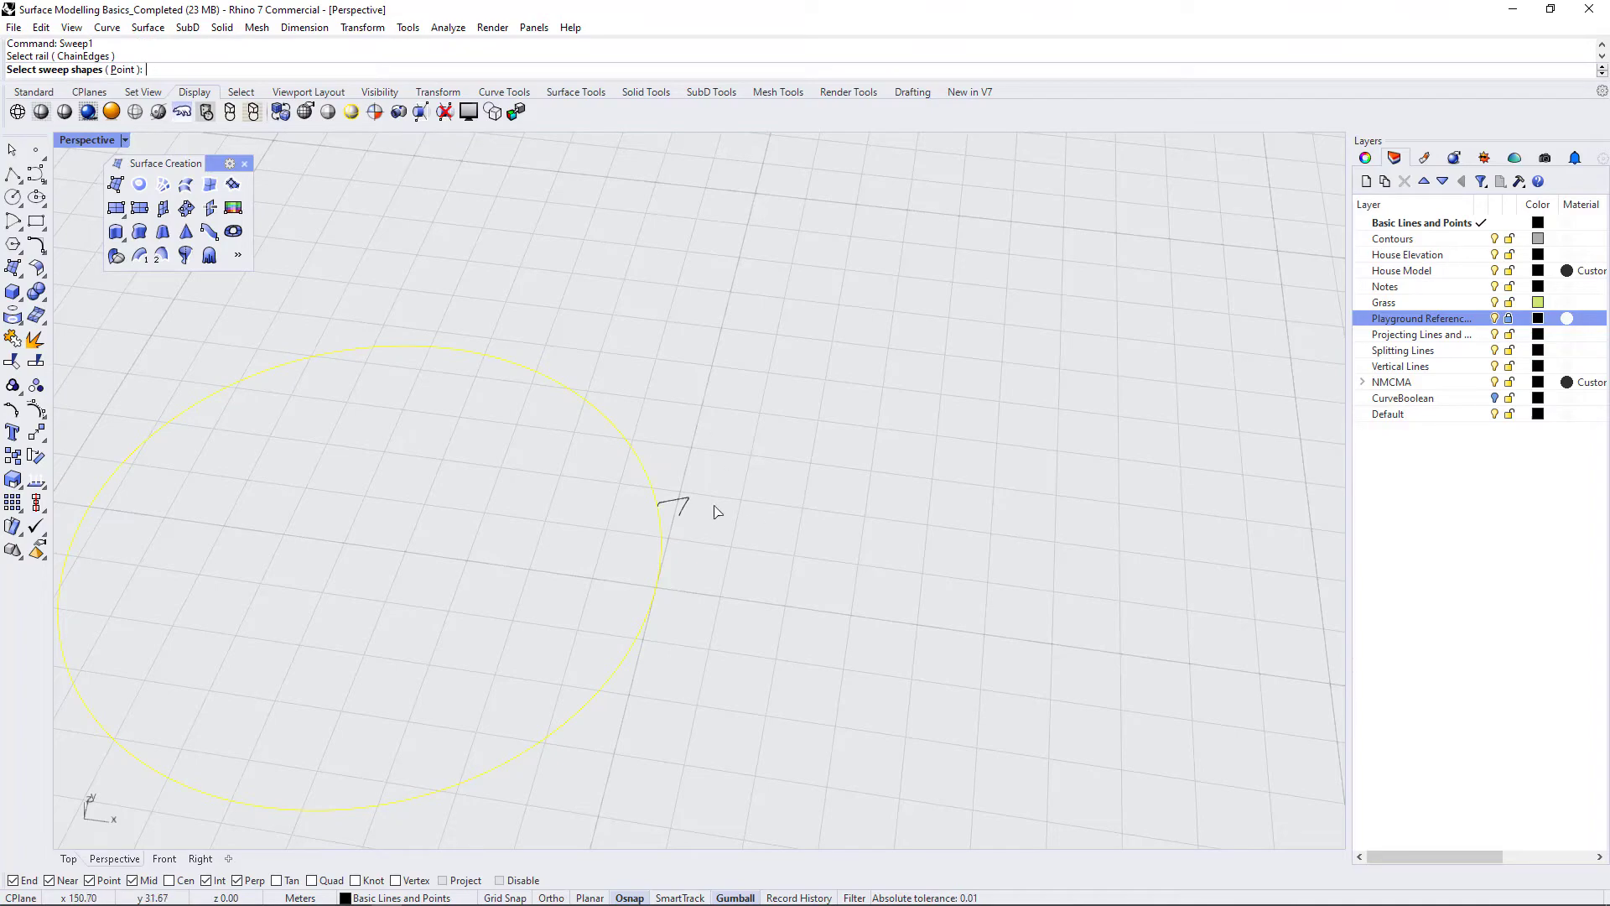
left_click(685, 502)
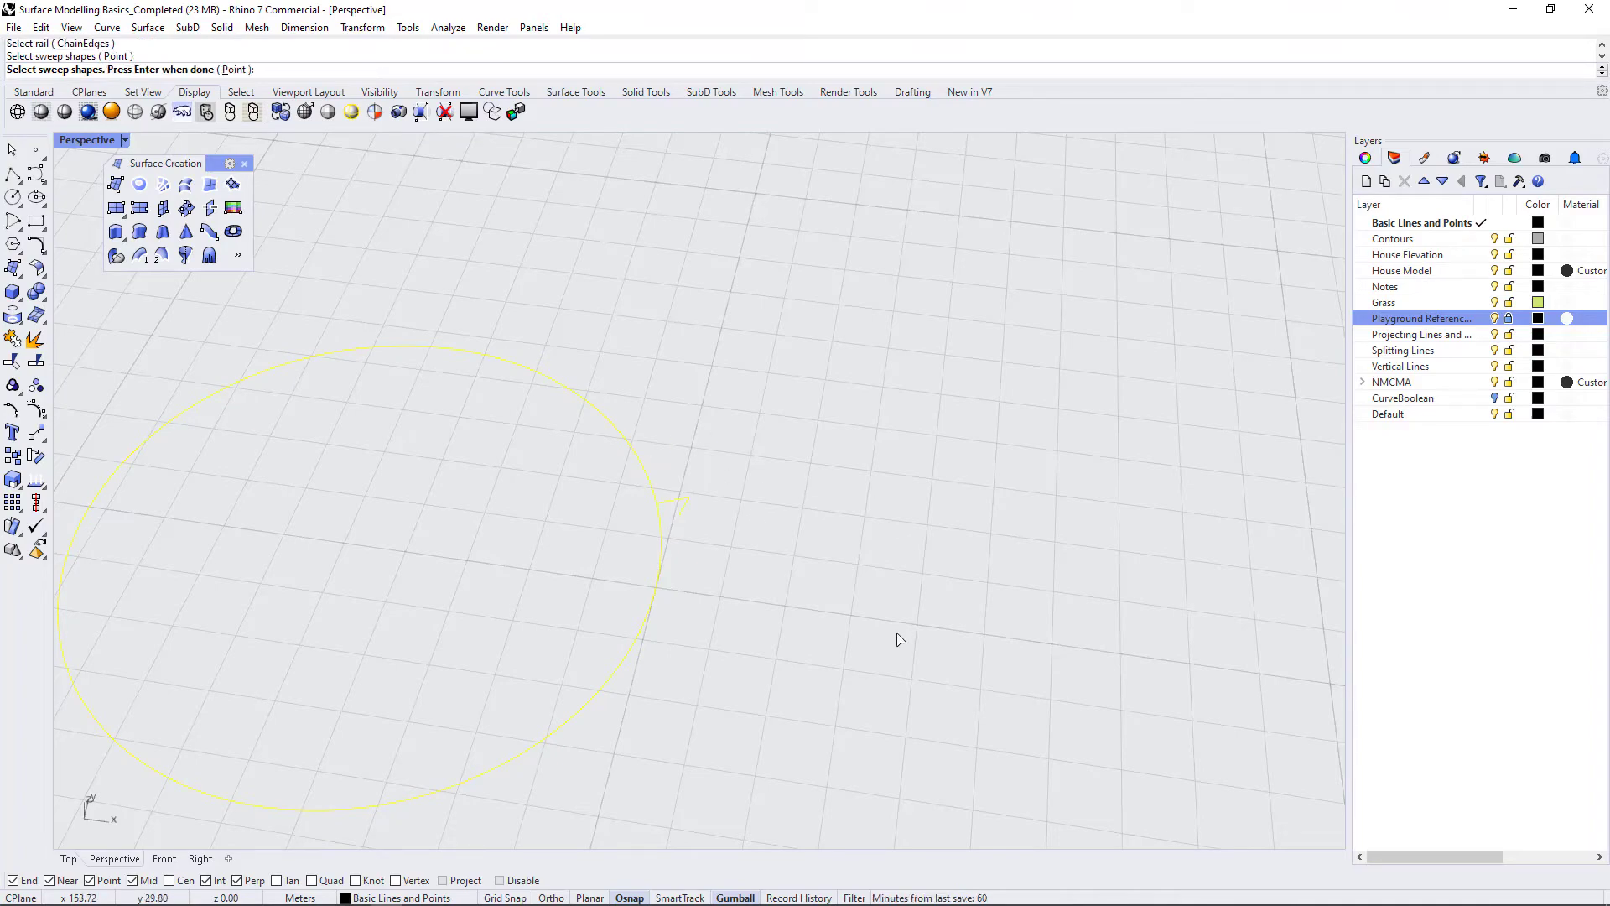
key("Return")
right_click_drag(703, 692, 839, 629)
left_click(1163, 493)
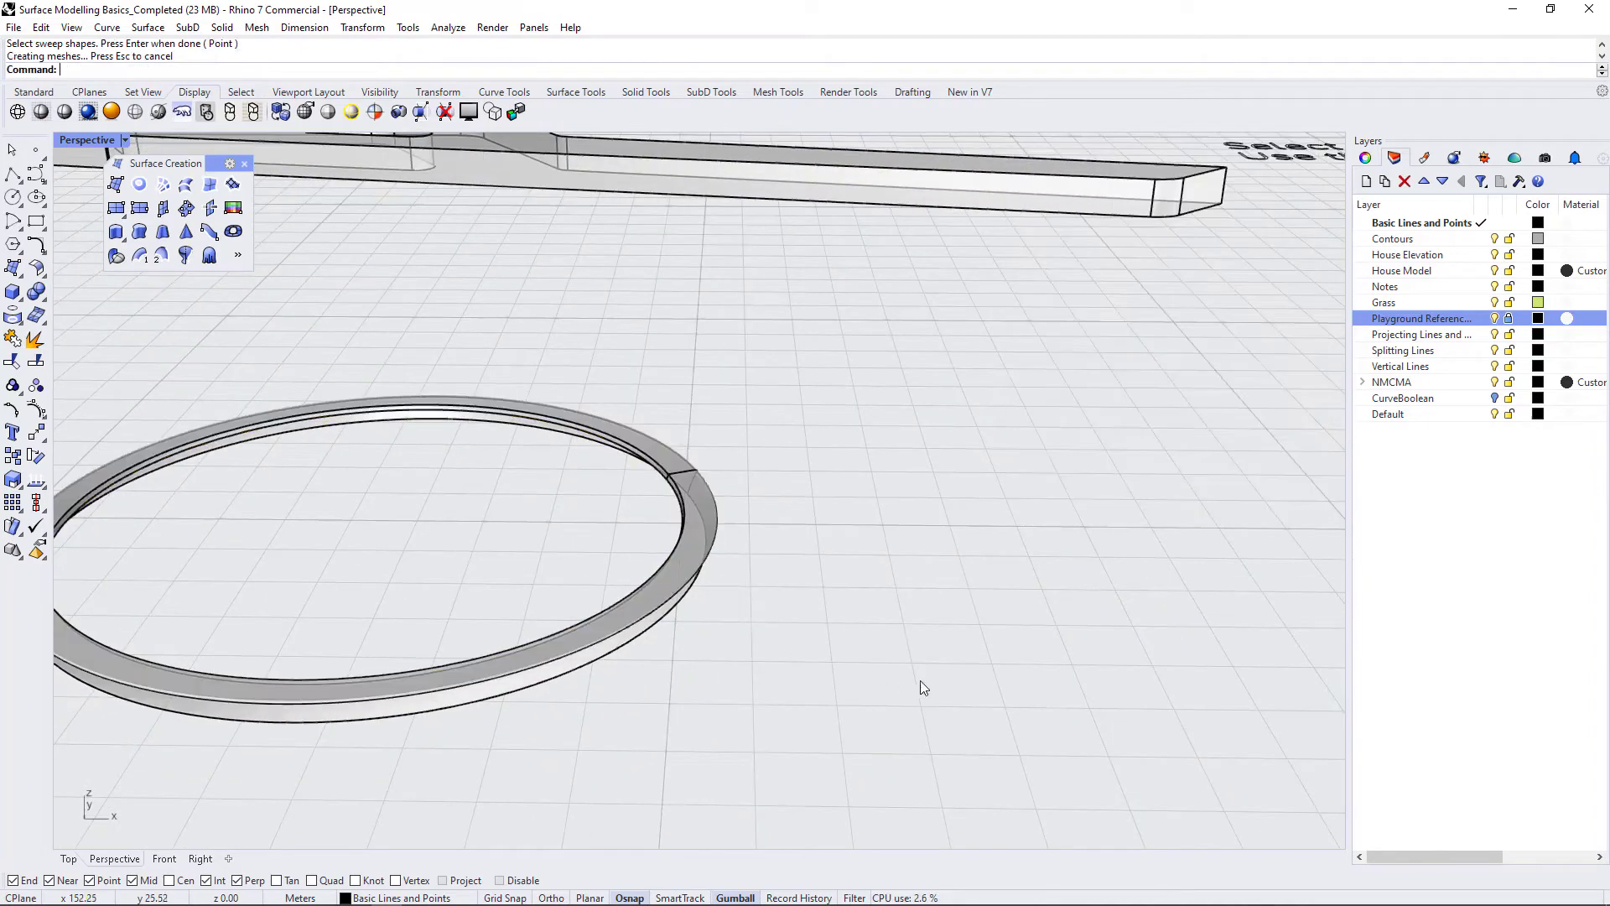
Step: Fill the inside of the fountain edge with a planar surface made from the original circle
right_click_drag(919, 682, 665, 480)
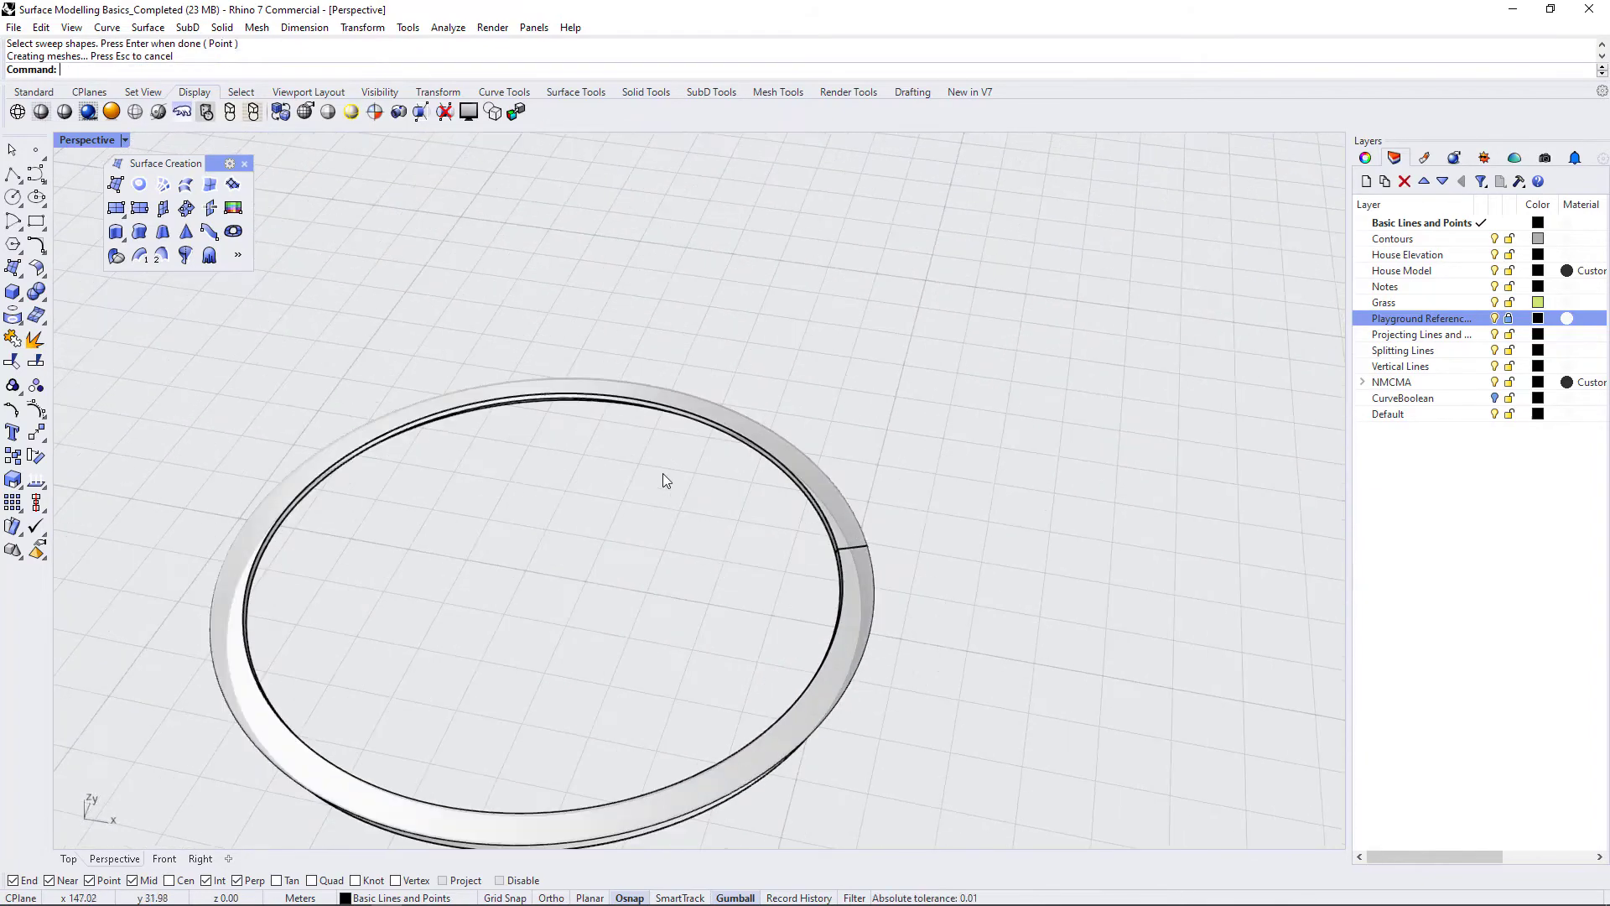
left_click(727, 435)
left_click(775, 482)
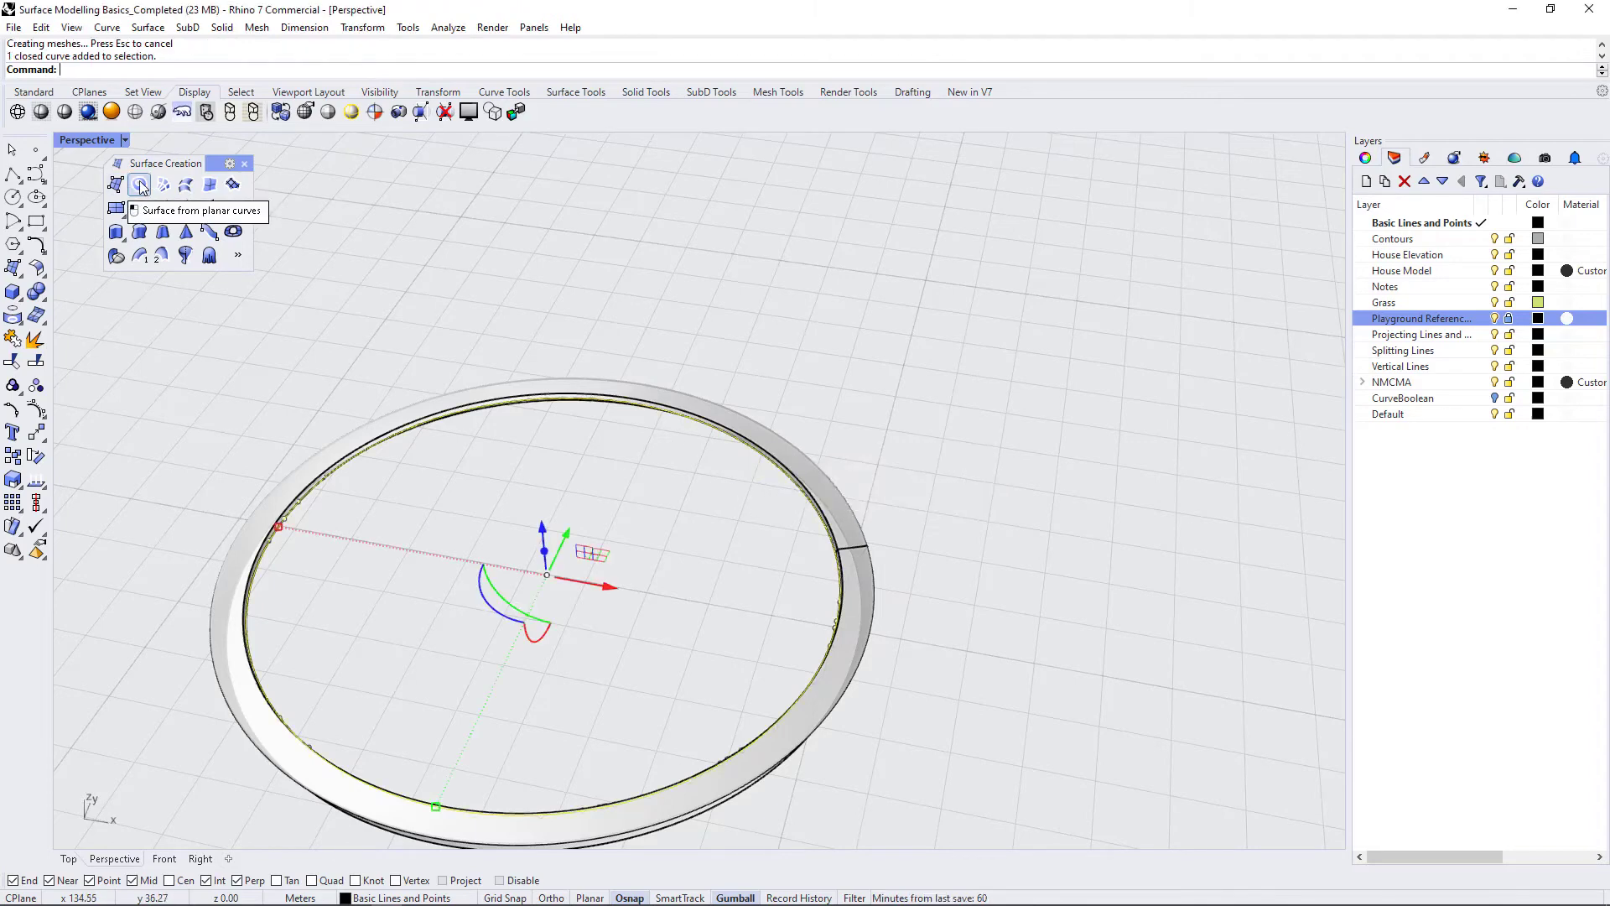
left_click(141, 185)
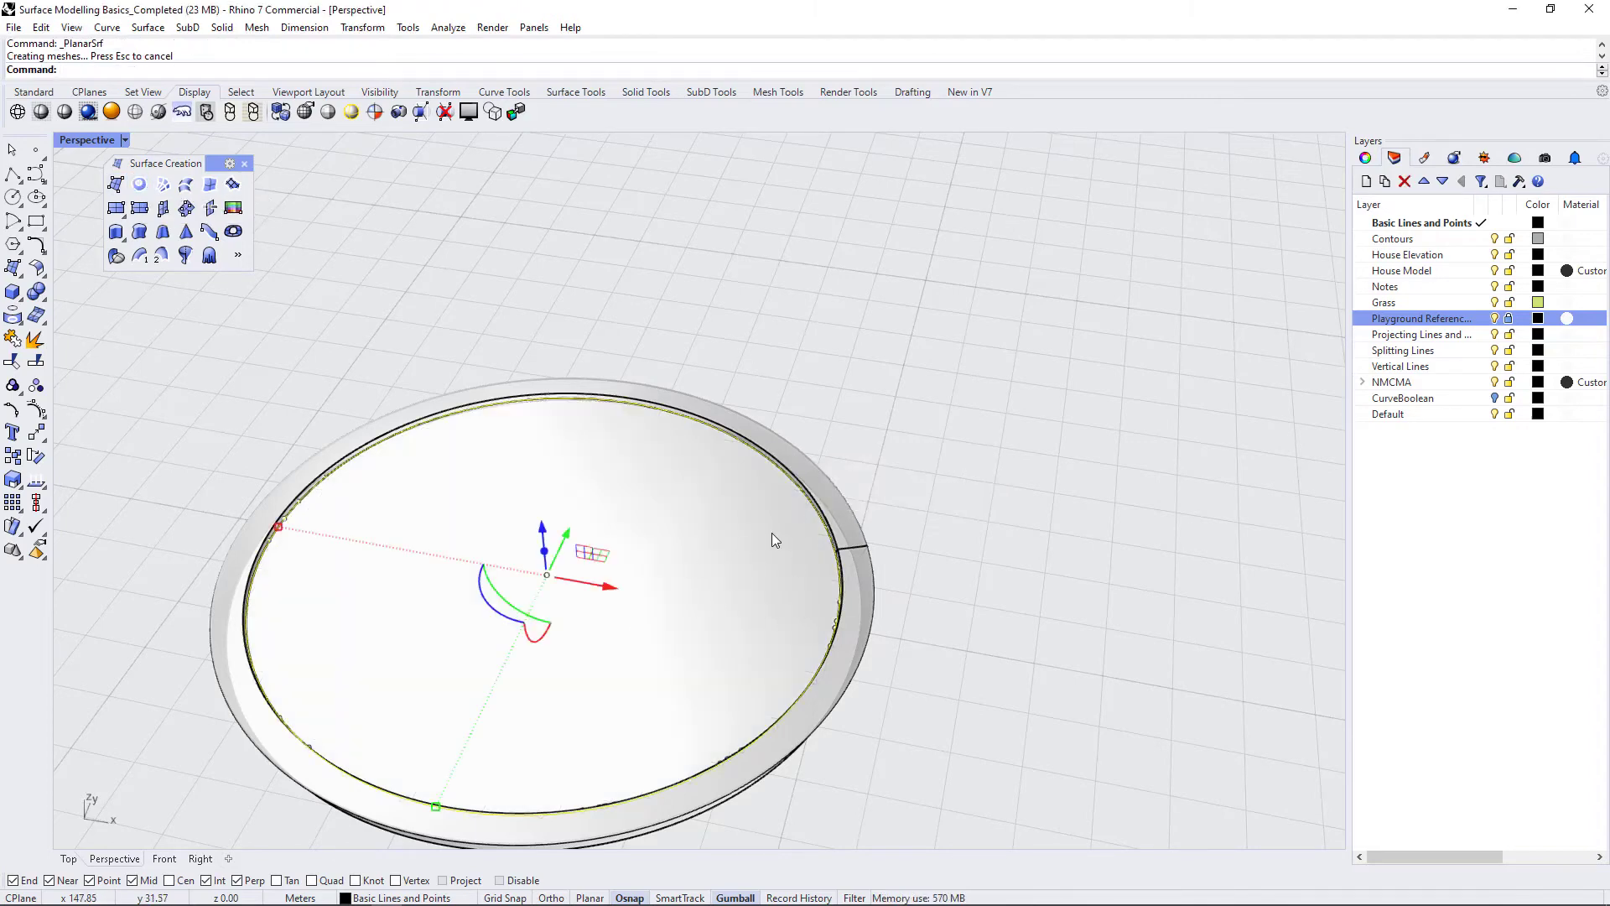
Step: Create a layer named Water and move the fountain's inner planar surface onto it
left_click(771, 536)
scroll(773, 678, "down", 5)
right_click_drag(891, 681, 683, 550)
scroll(683, 550, "up", 3)
left_click(1366, 182)
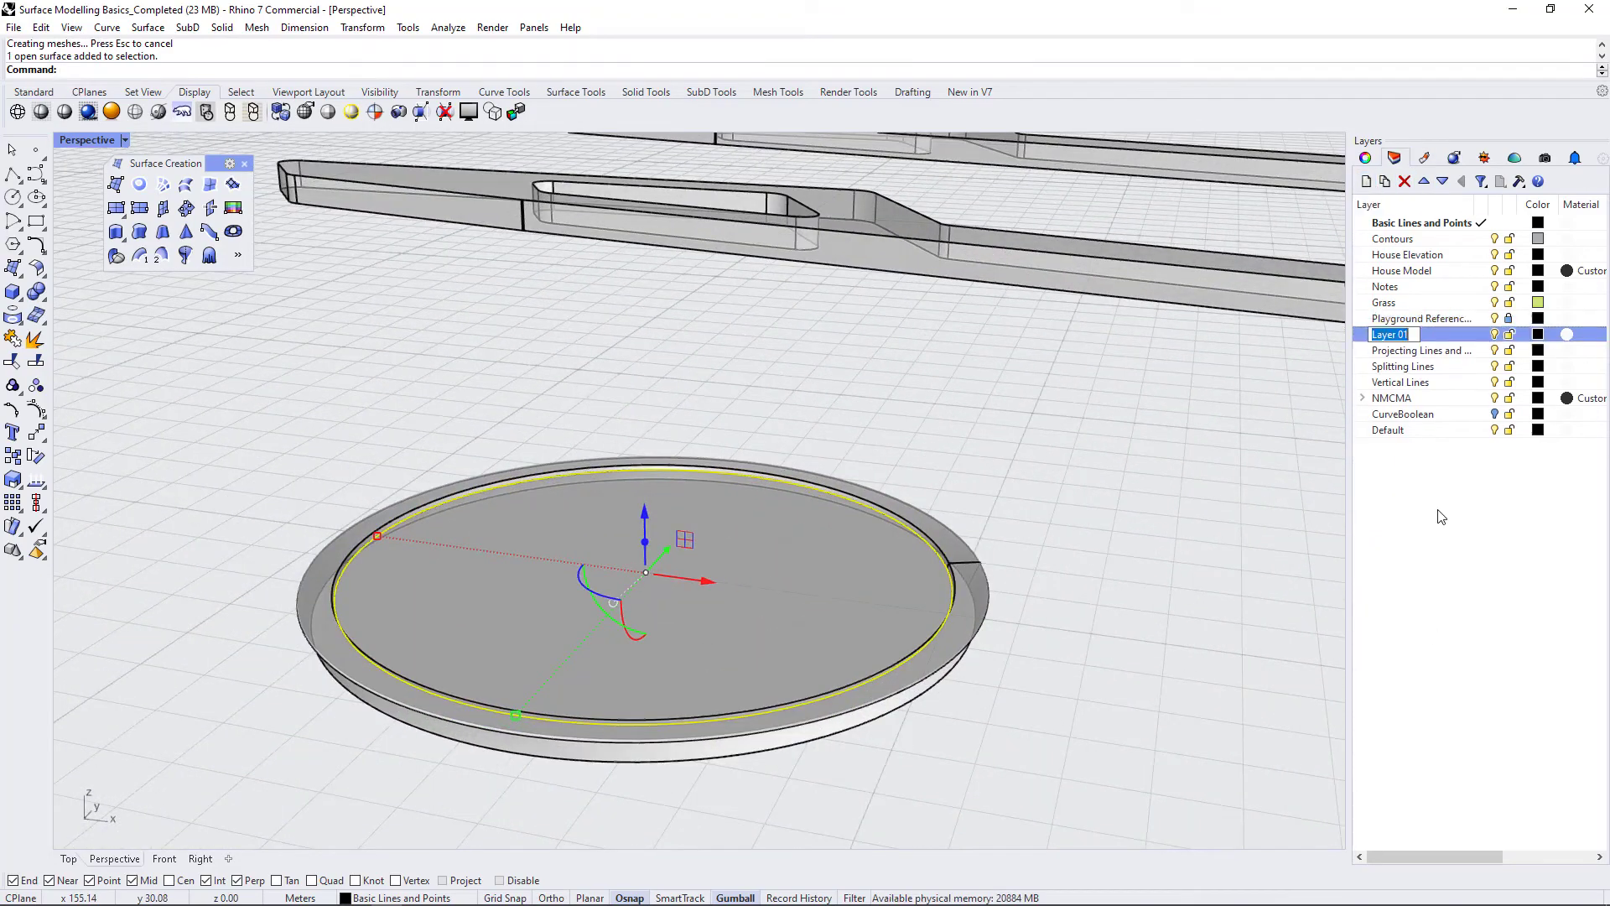
key("BackSpace")
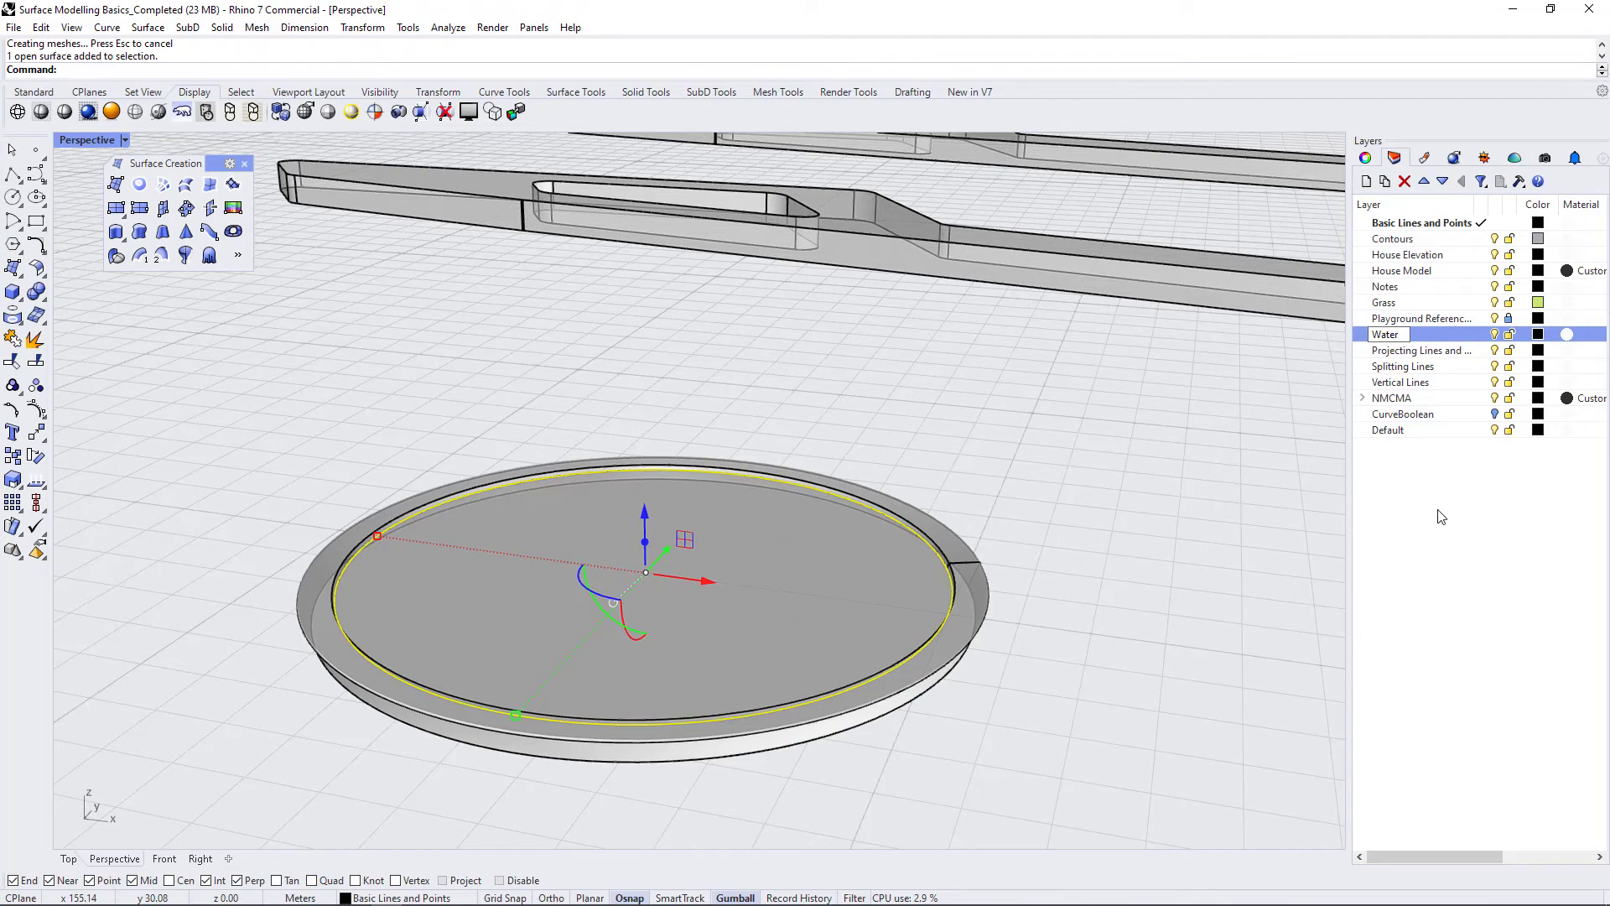
key("Return")
right_click(1394, 334)
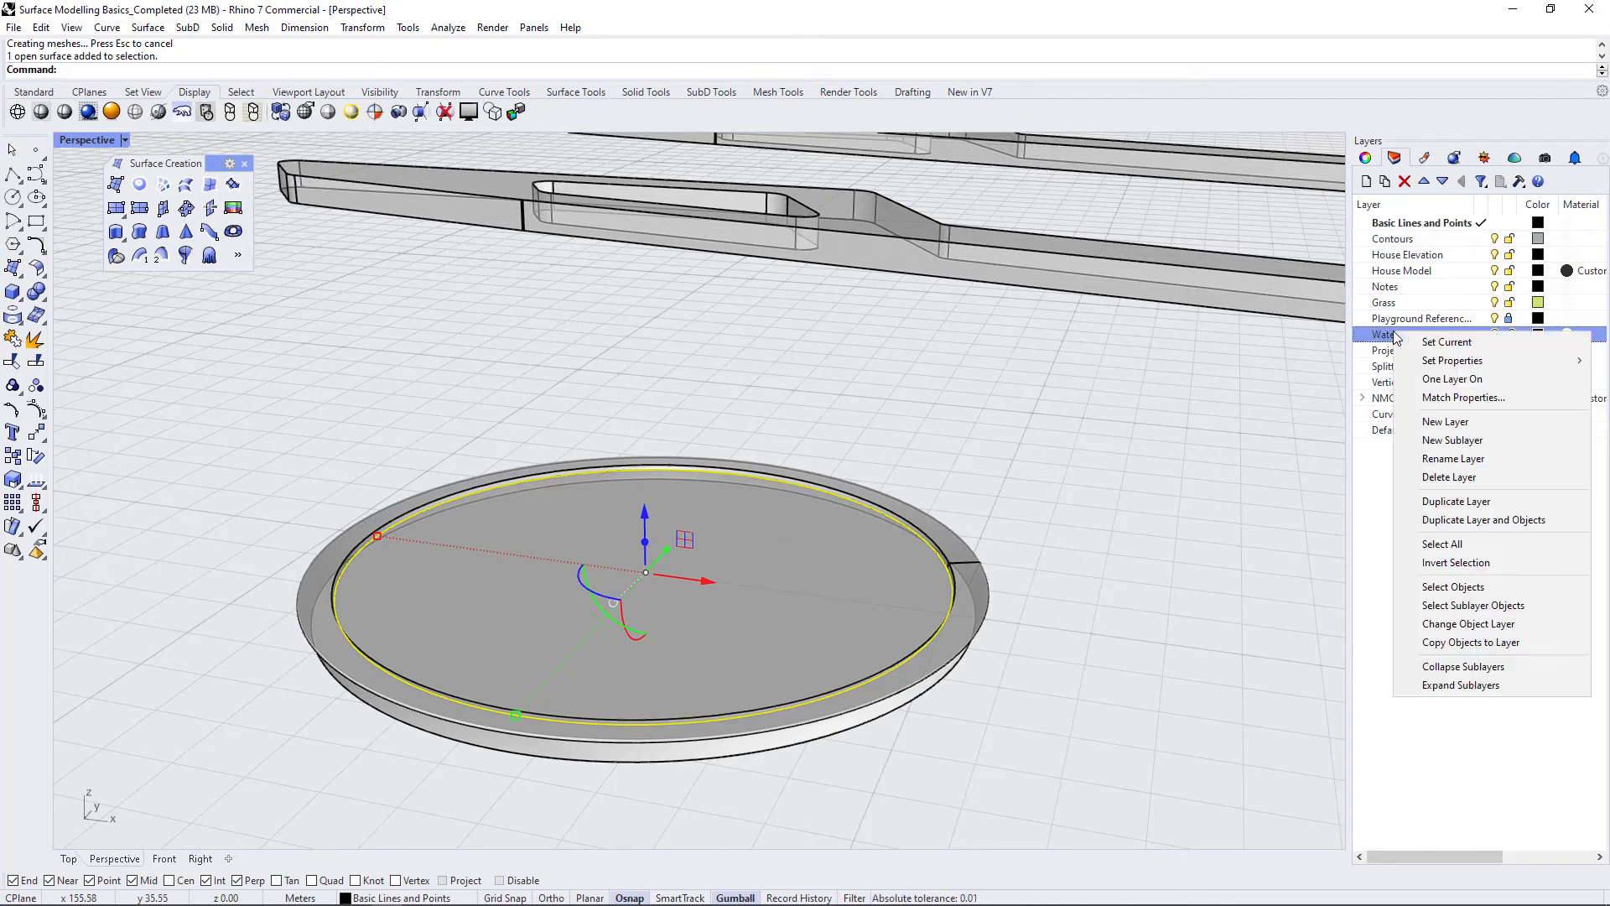
left_click(1474, 624)
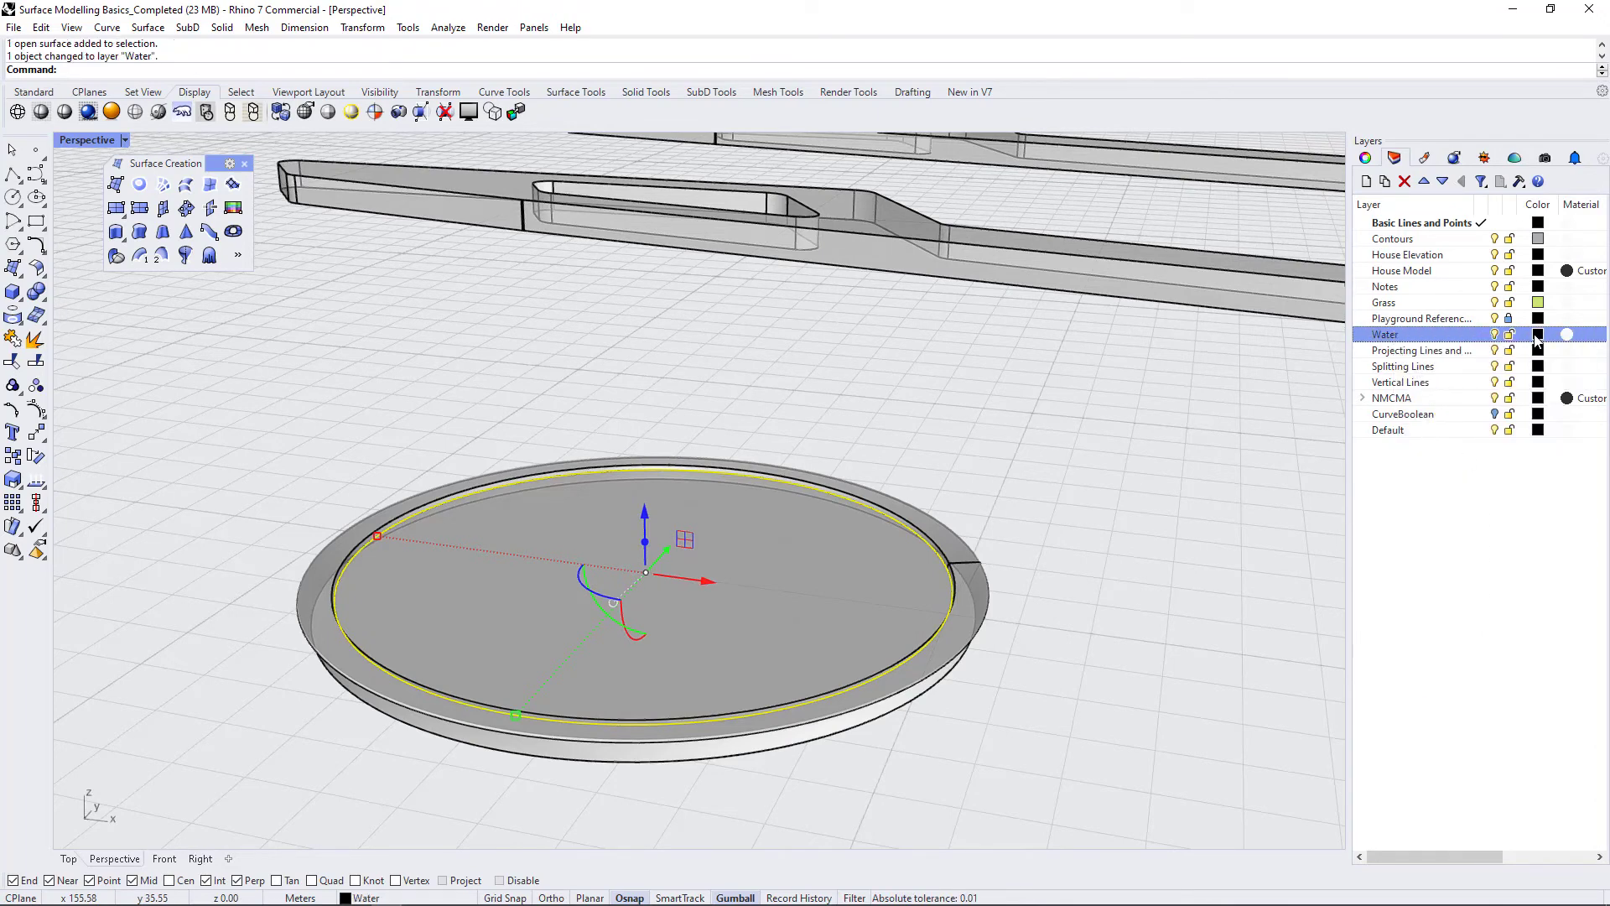
Step: Set the Water layer's color to cyan
left_click(1537, 335)
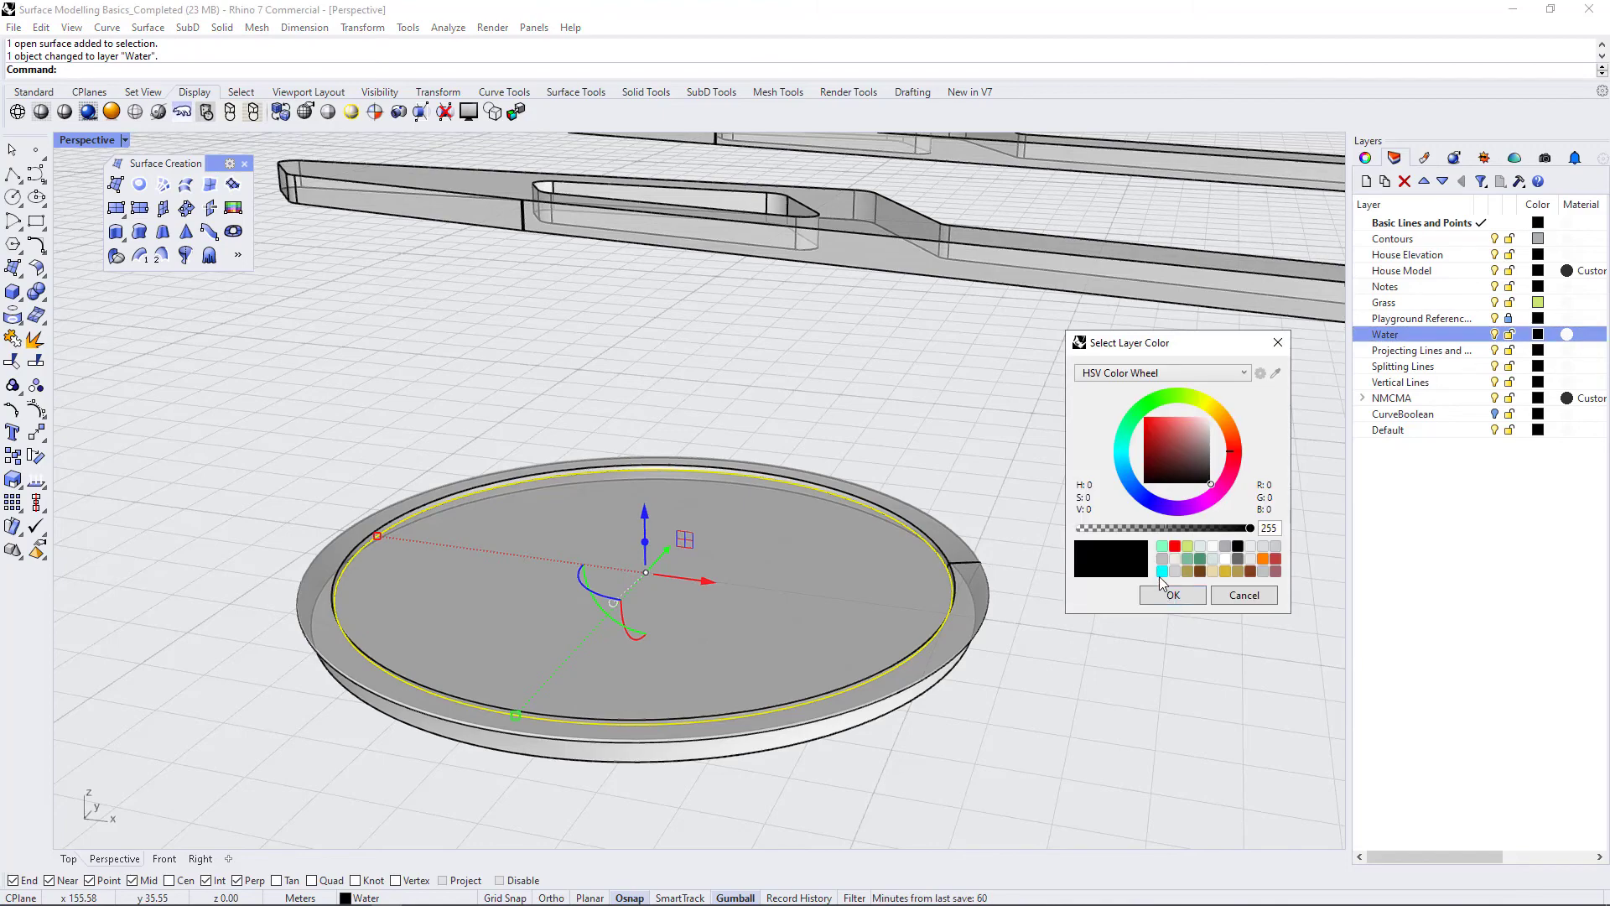
left_click(1163, 571)
left_click(1173, 596)
left_click(1085, 630)
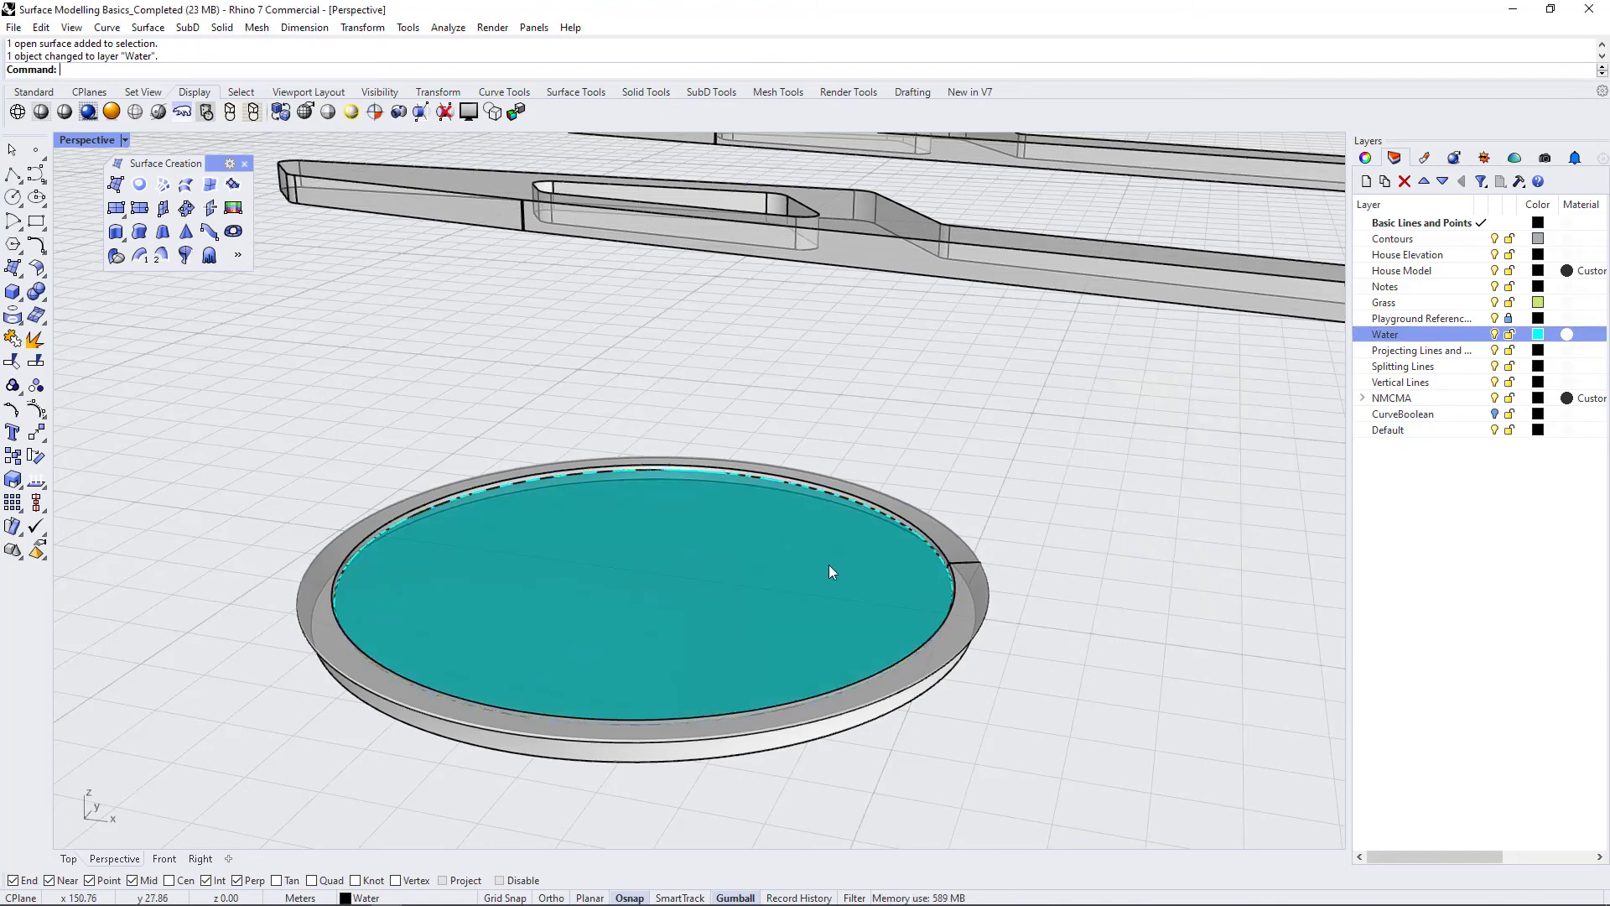
Step: Examine the fountain's seating edge and its water surface from several angles, and select the water surface
mouse_move(829, 565)
right_mouse_down()
mouse_move(849, 588)
mouse_move(814, 555)
right_mouse_up()
scroll(814, 556, "down", 6)
scroll(797, 567, "up", 10)
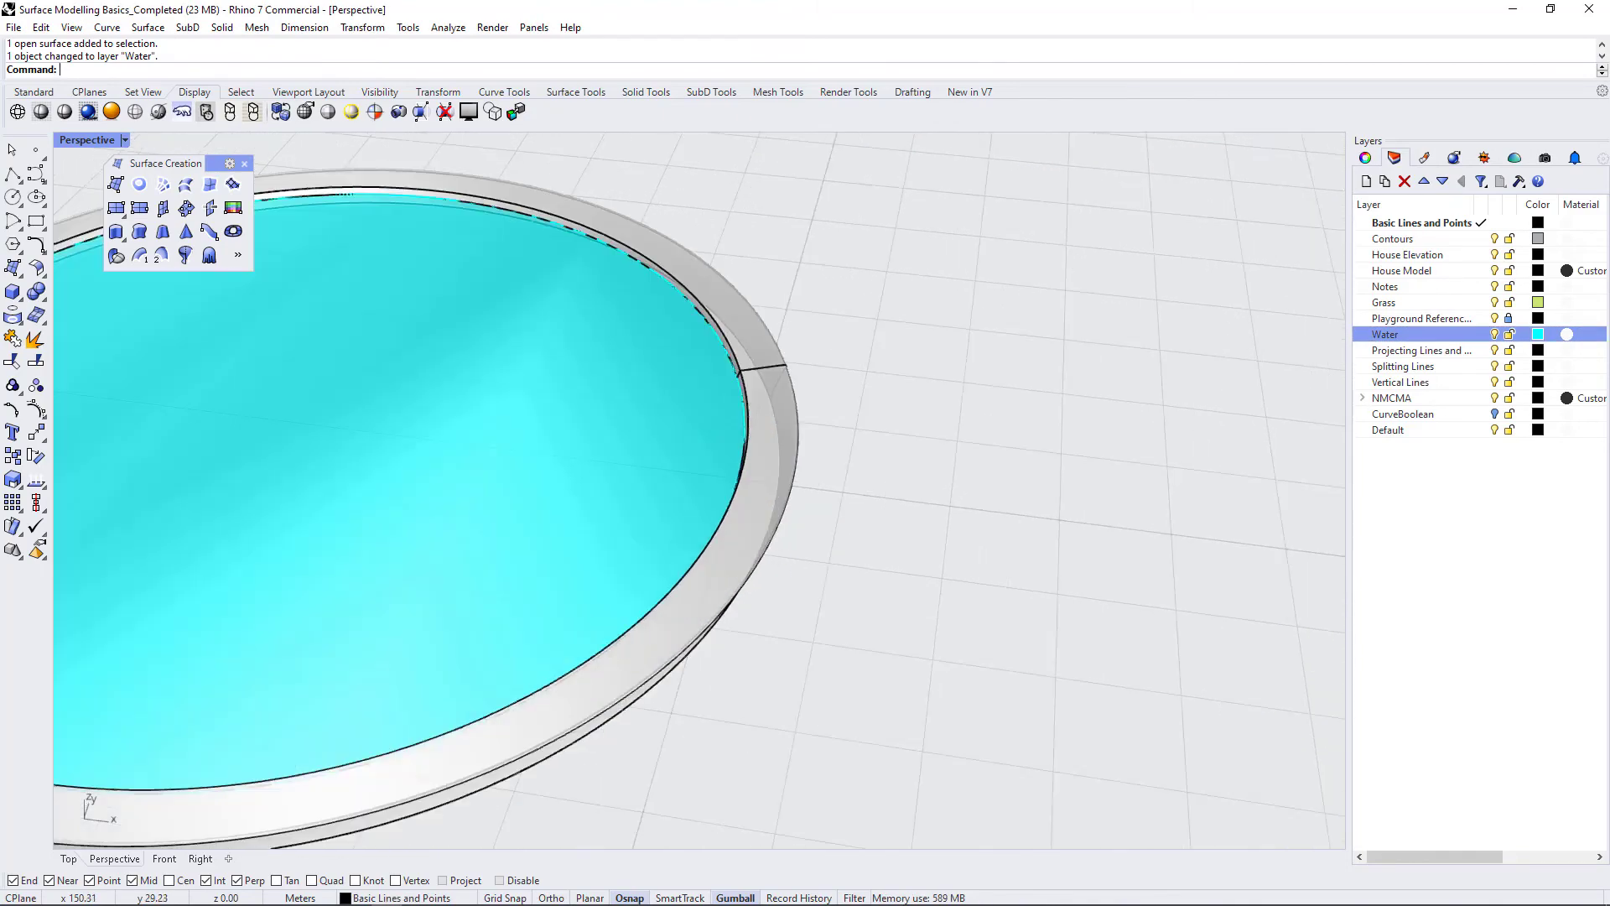
left_click(762, 547)
scroll(898, 587, "down", 6)
left_click(918, 598)
left_click(706, 476)
right_click_drag(829, 626, 858, 595)
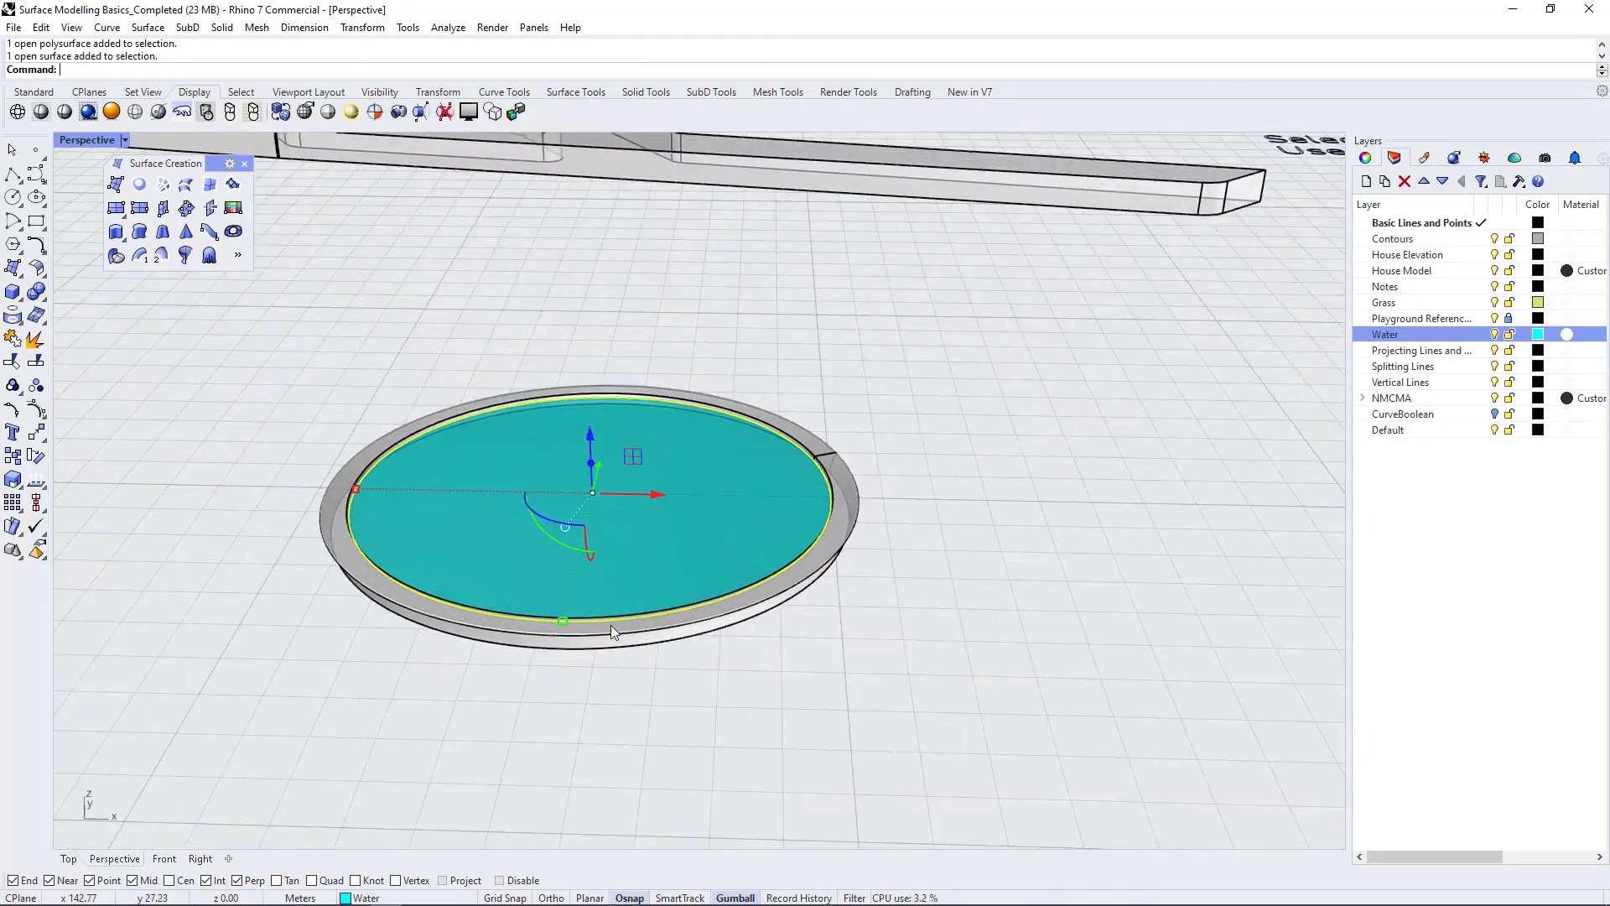